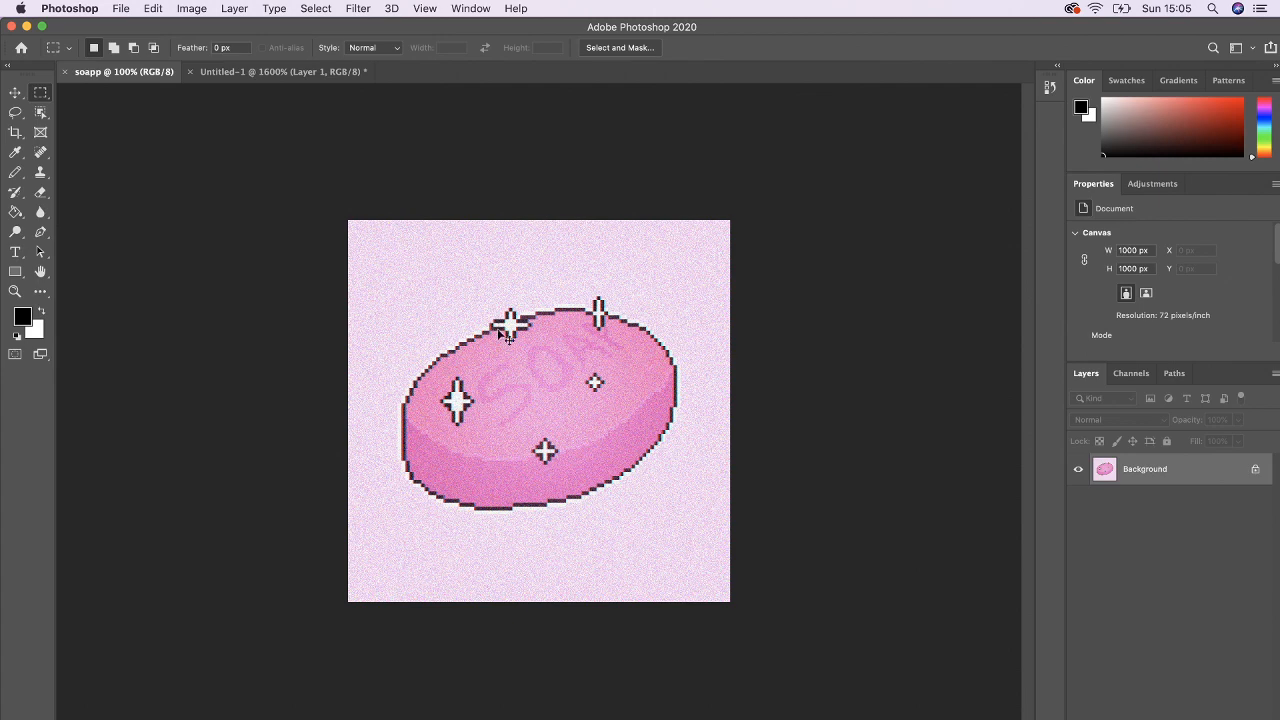
Examine the finished soap pixel artwork up close and check the image size settings of the untitled can document.
{"action": "key", "text": "super+equal"}
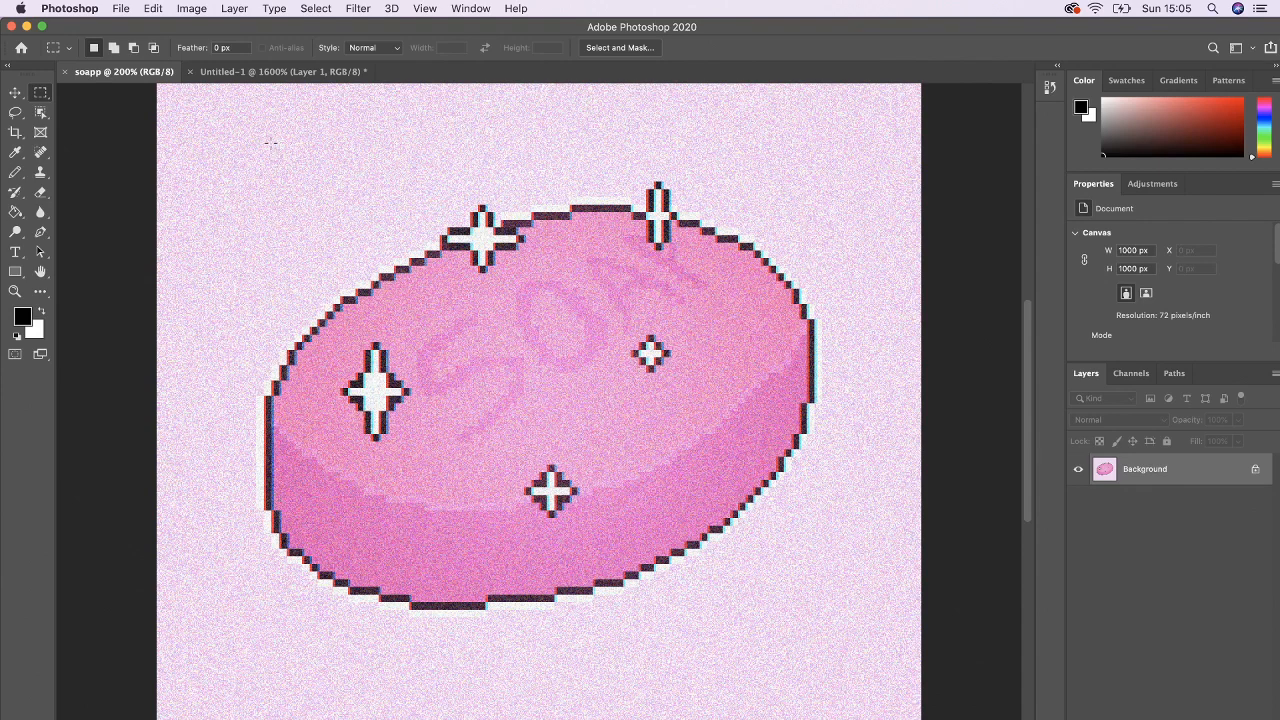
{"action": "left_click", "coordinate": [263, 72]}
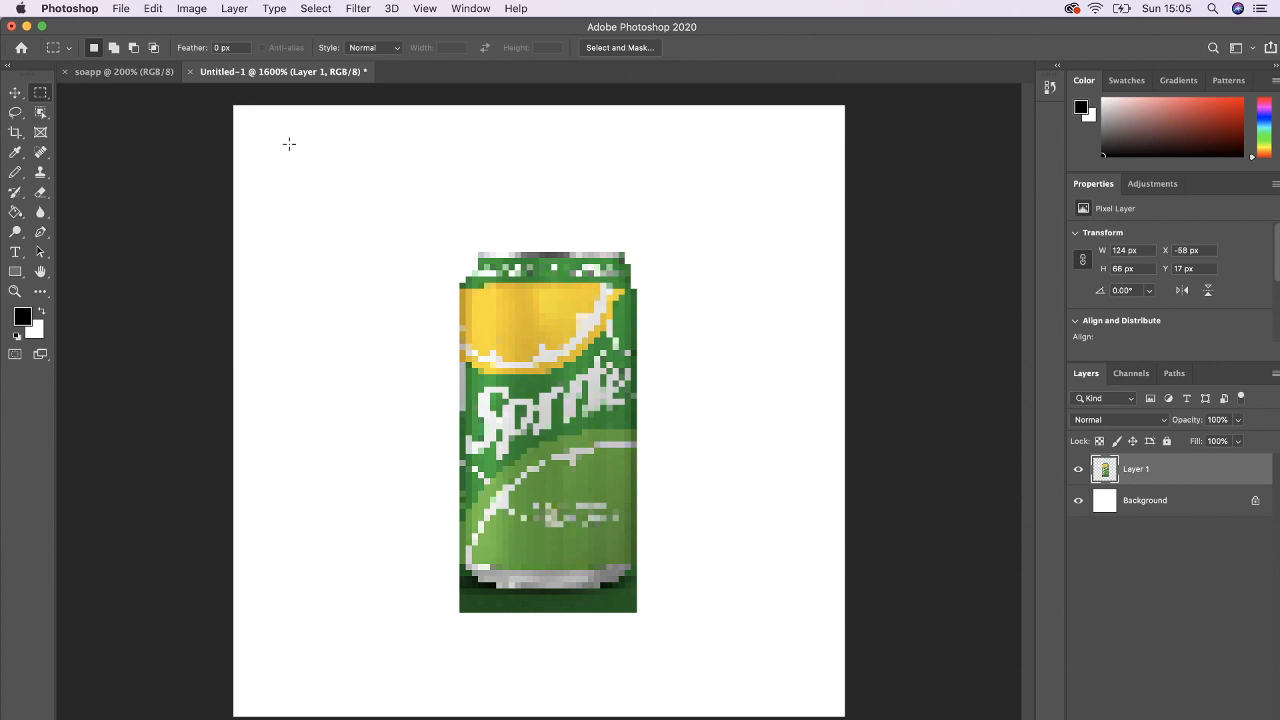
{"action": "left_click", "coordinate": [203, 12]}
{"action": "left_click", "coordinate": [200, 133]}
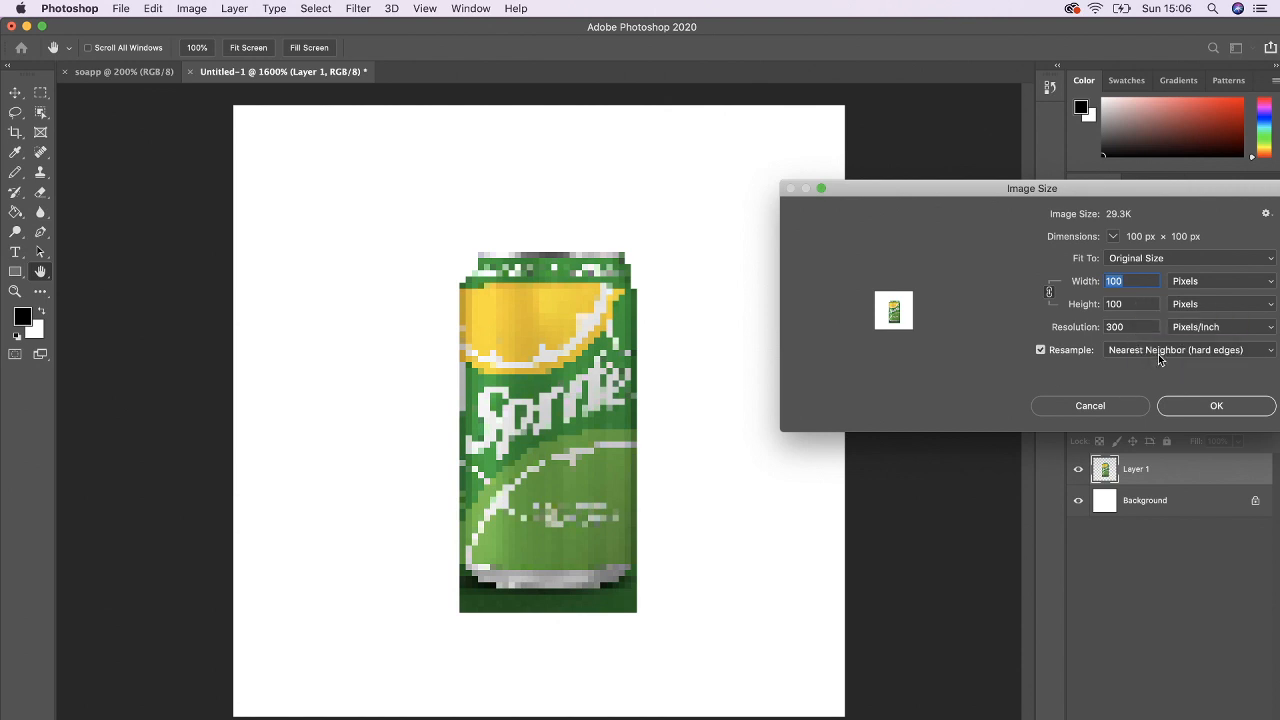
{"action": "left_click", "coordinate": [1103, 405]}
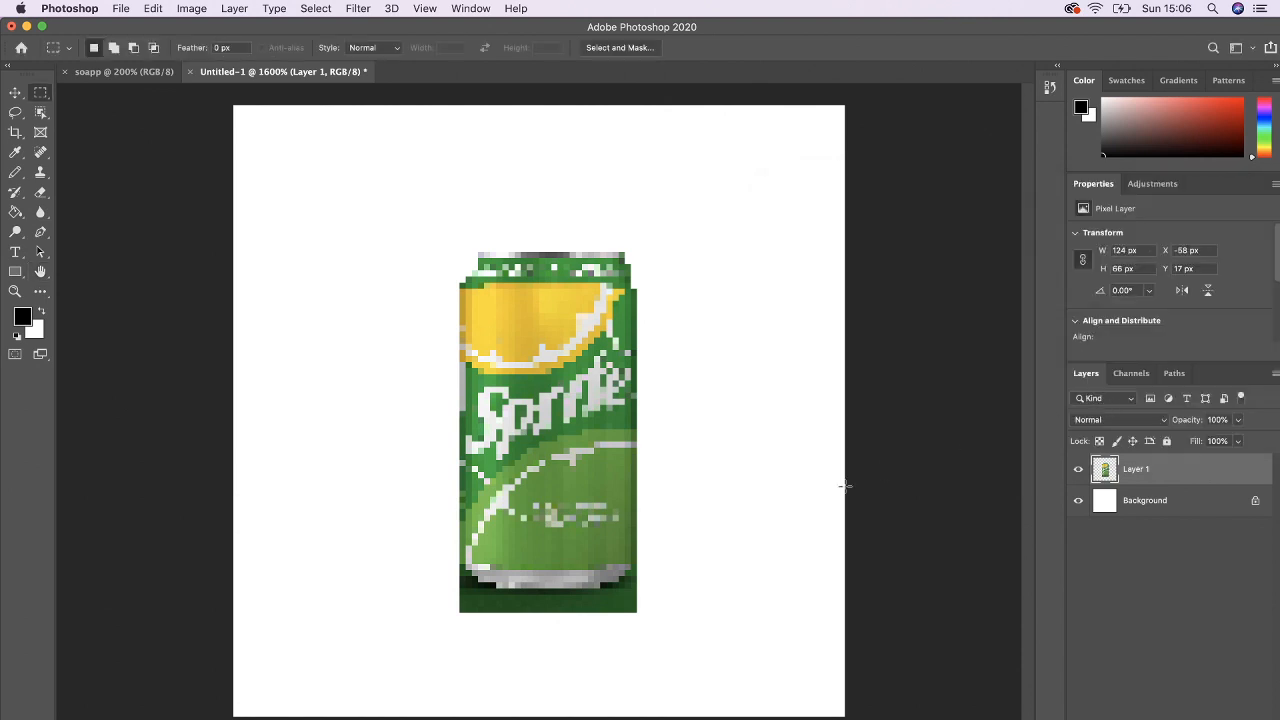
Lower the opacity of the can reference on Layer 1 and add a new empty layer above it.
{"action": "key", "text": "super+equal"}
{"action": "key", "text": "super+minus"}
{"action": "key", "text": "e"}
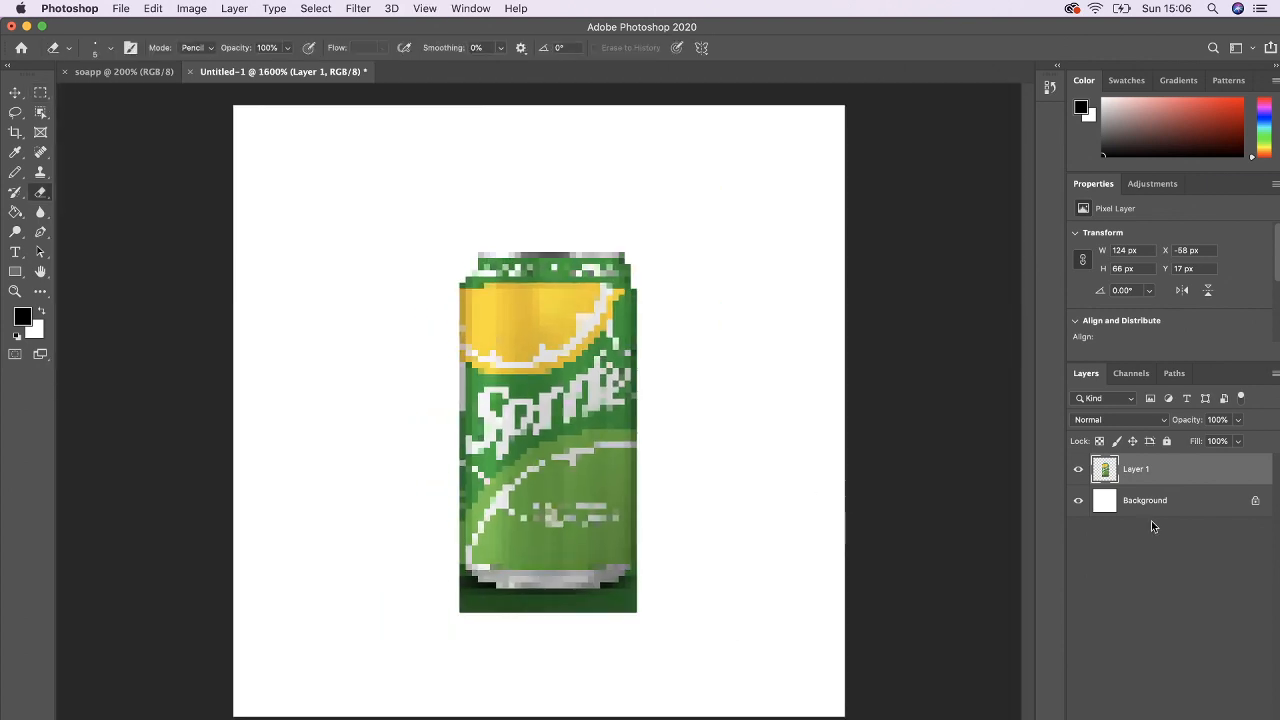
{"action": "left_click", "coordinate": [1237, 420]}
{"action": "left_click", "coordinate": [1232, 718]}
{"action": "key", "text": "super+equal"}
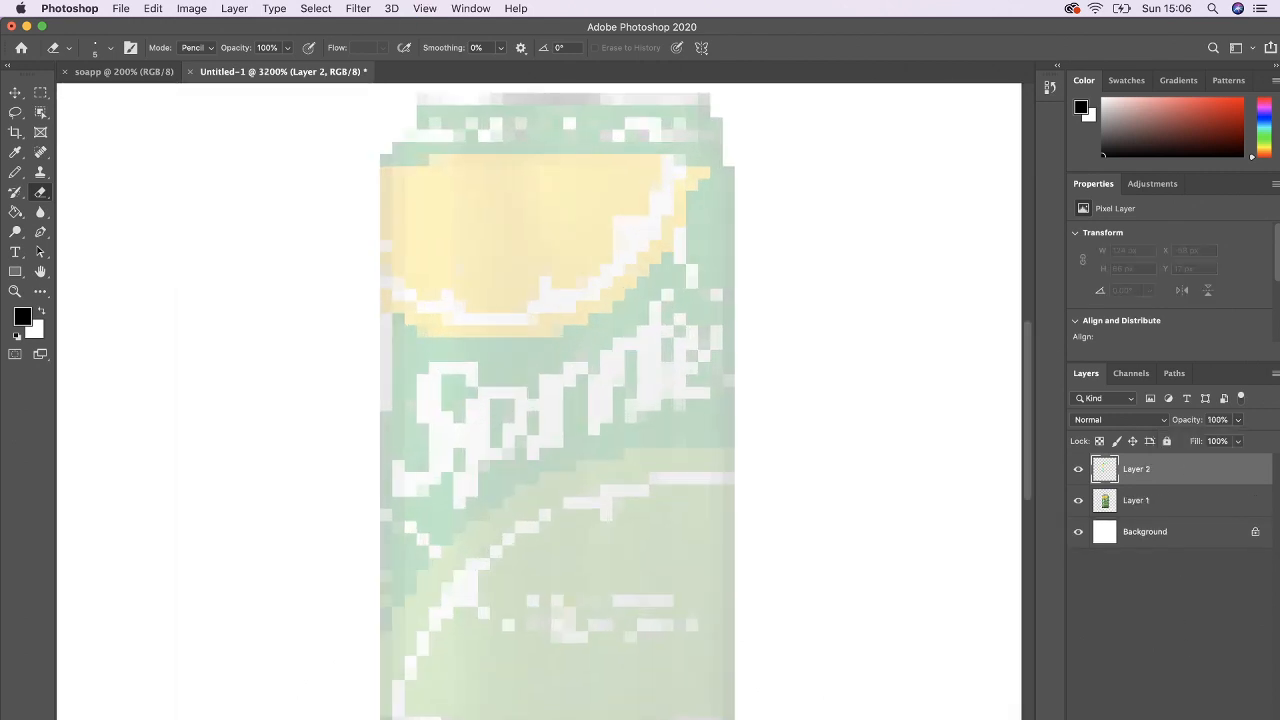
Sample the can's dark green below the logo with Layer 1 at 100% opacity, and fade Layer 1 to 38%.
{"action": "left_click", "coordinate": [1218, 502]}
{"action": "left_click", "coordinate": [1239, 420]}
{"action": "left_click_drag", "start_coordinate": [1232, 442], "coordinate": [1276, 442]}
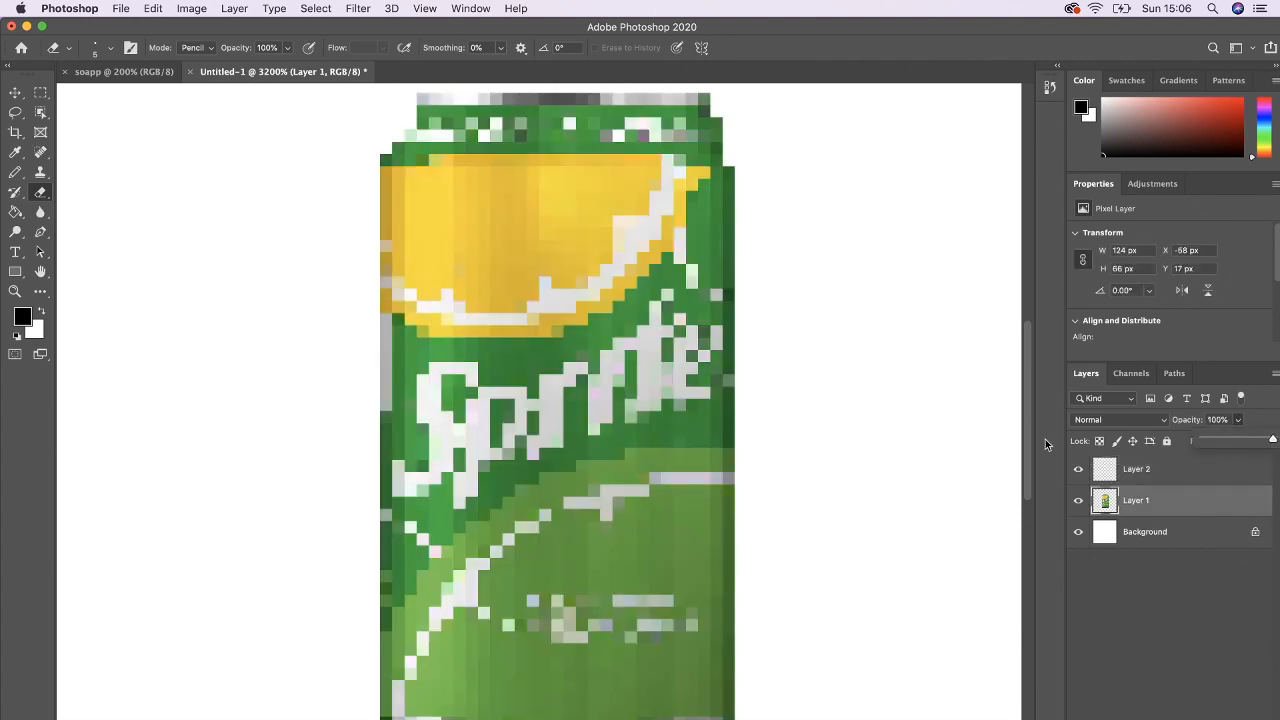
{"action": "key", "text": "i"}
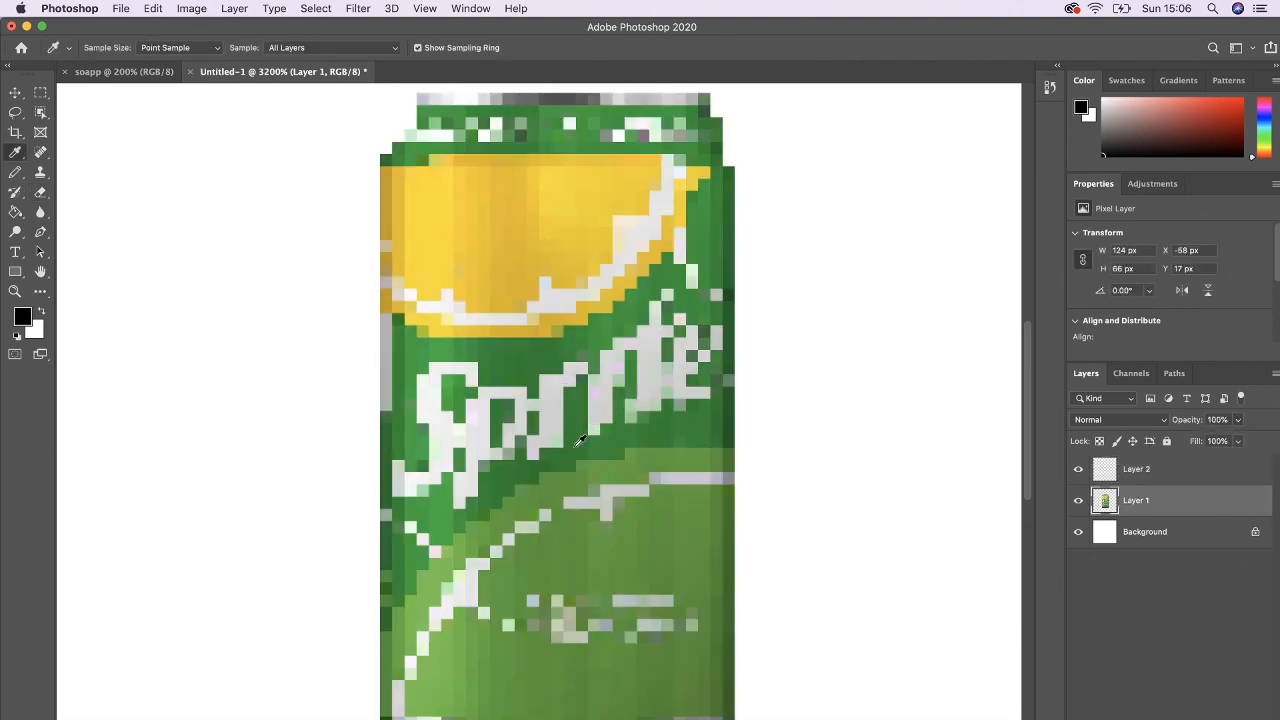
{"action": "left_click", "coordinate": [578, 438]}
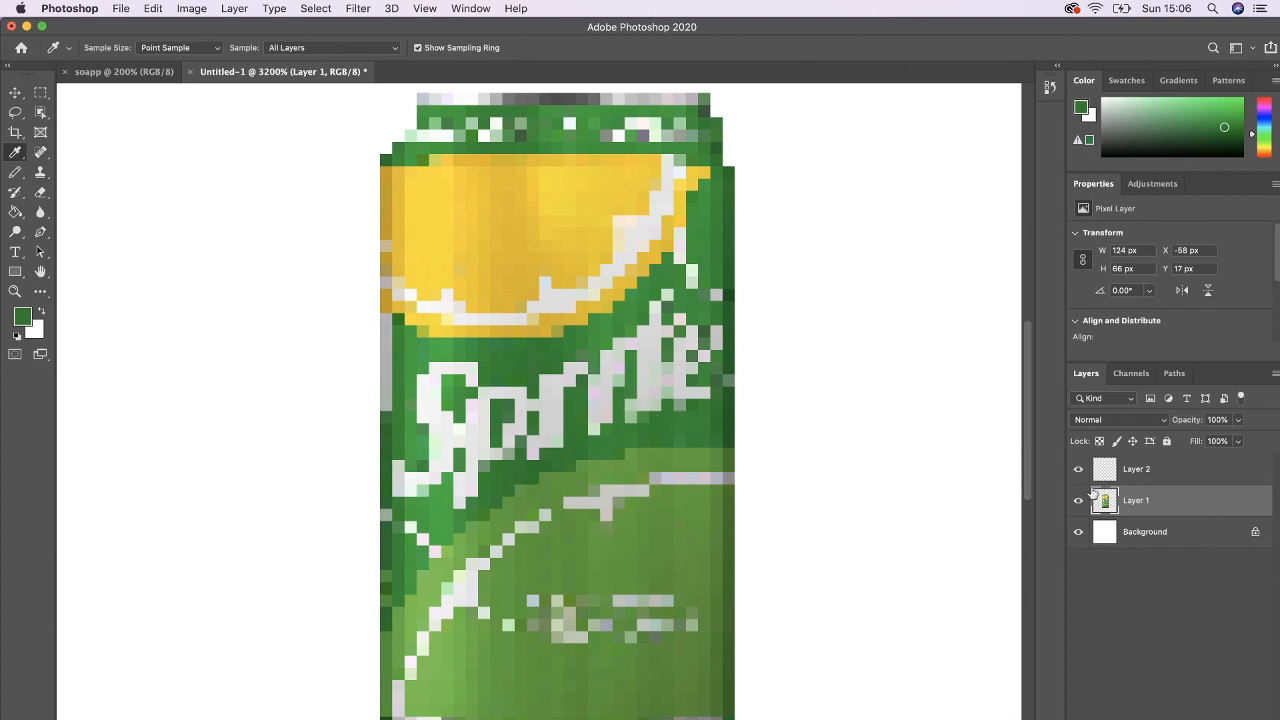
{"action": "left_click", "coordinate": [1238, 420]}
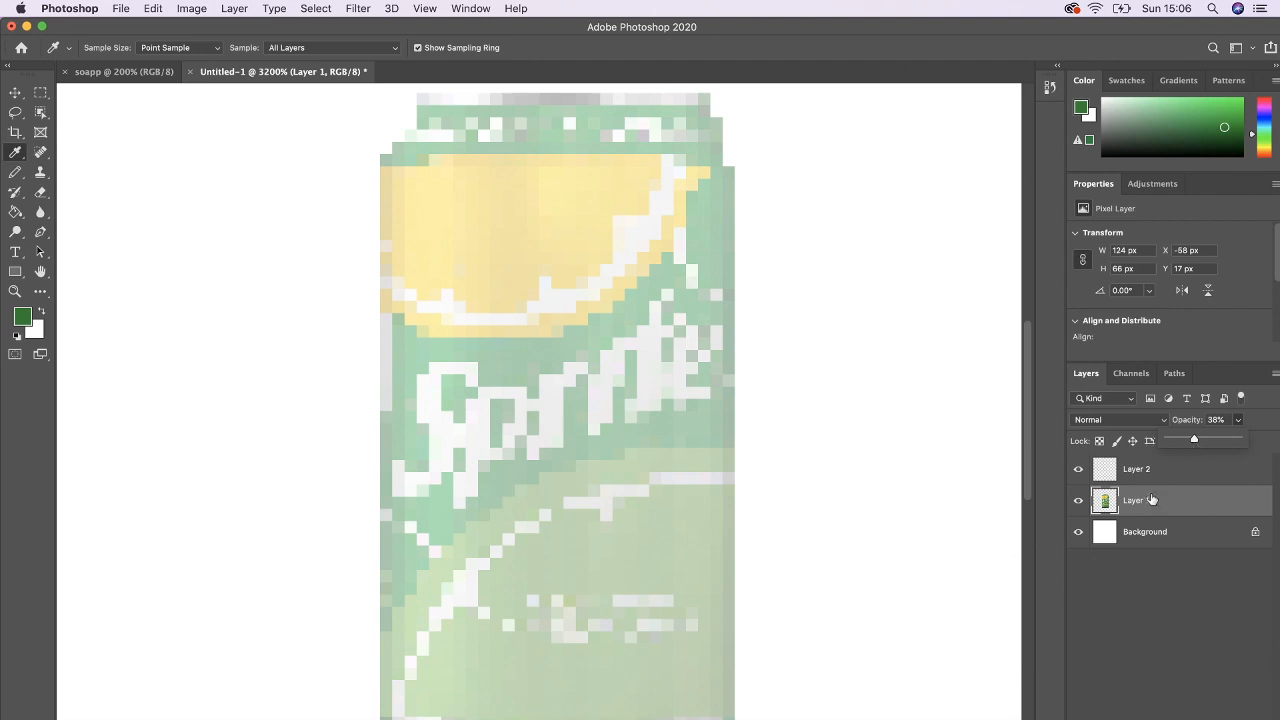
On Layer 2, trace the can's left edge and the left half of its base in green with the 1 px Pencil.
{"action": "left_click", "coordinate": [1156, 475]}
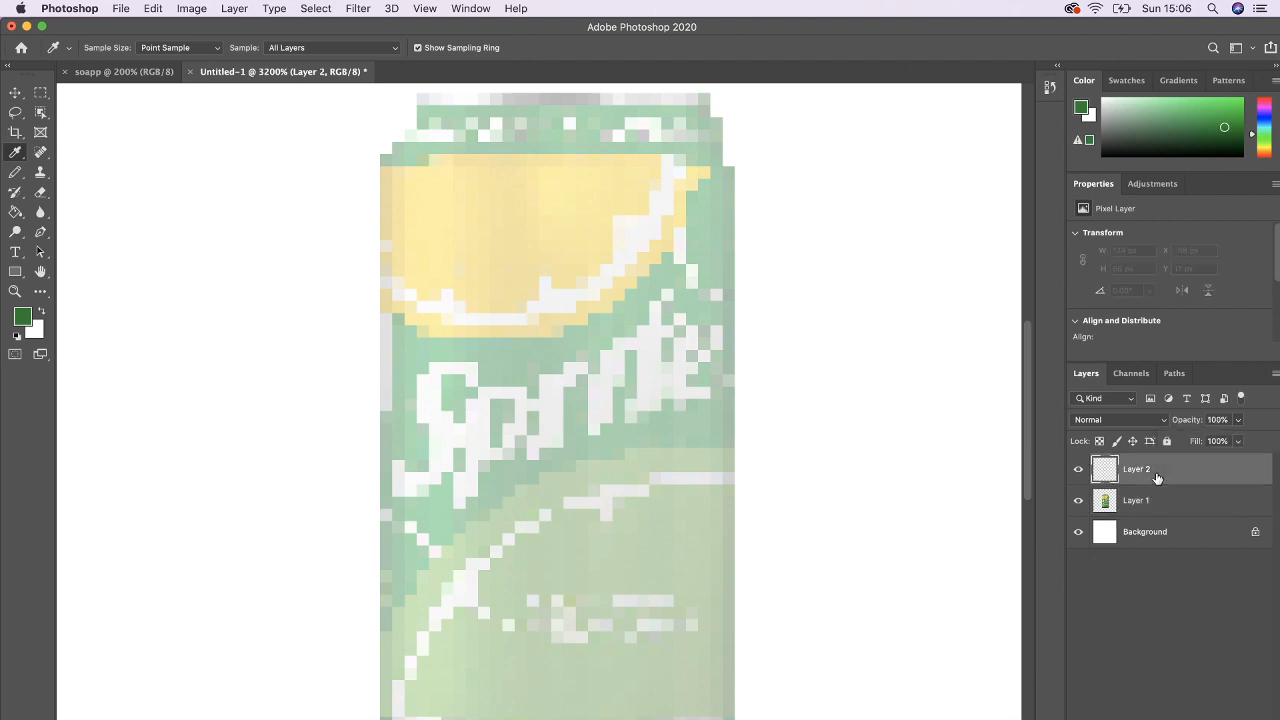
{"action": "key", "text": "b"}
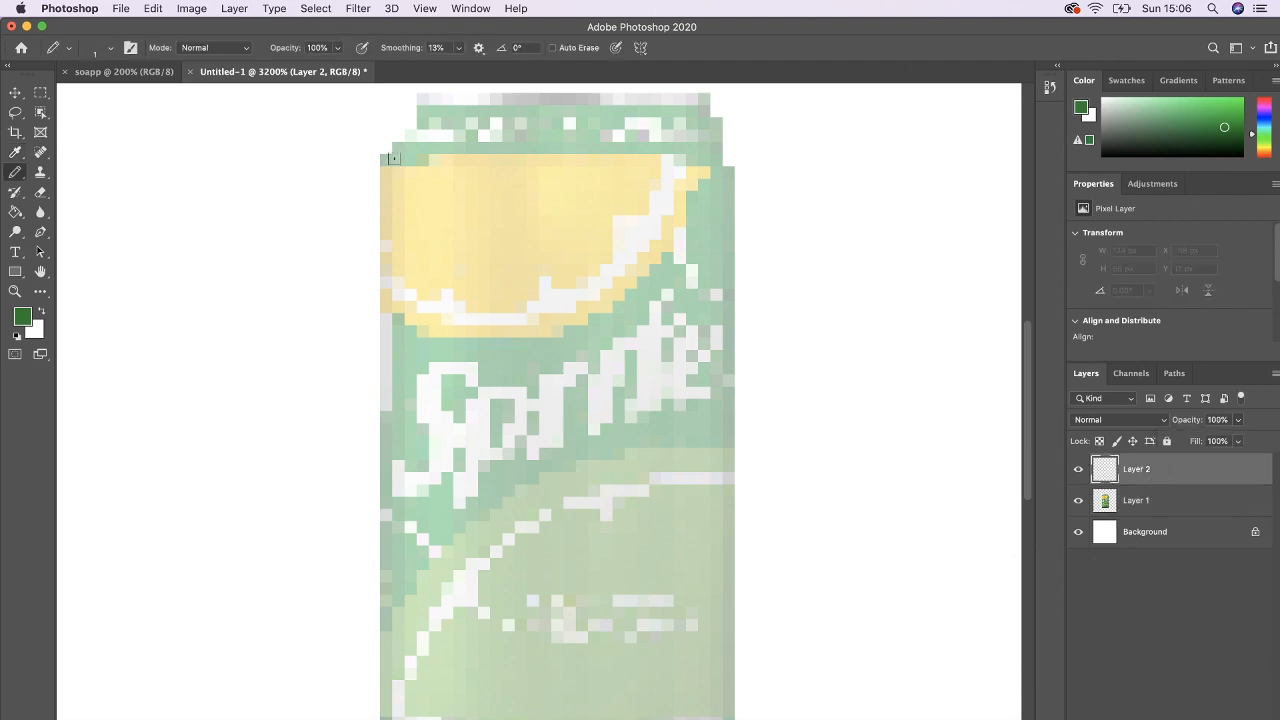
{"action": "left_click_drag", "start_coordinate": [423, 99], "coordinate": [423, 124]}
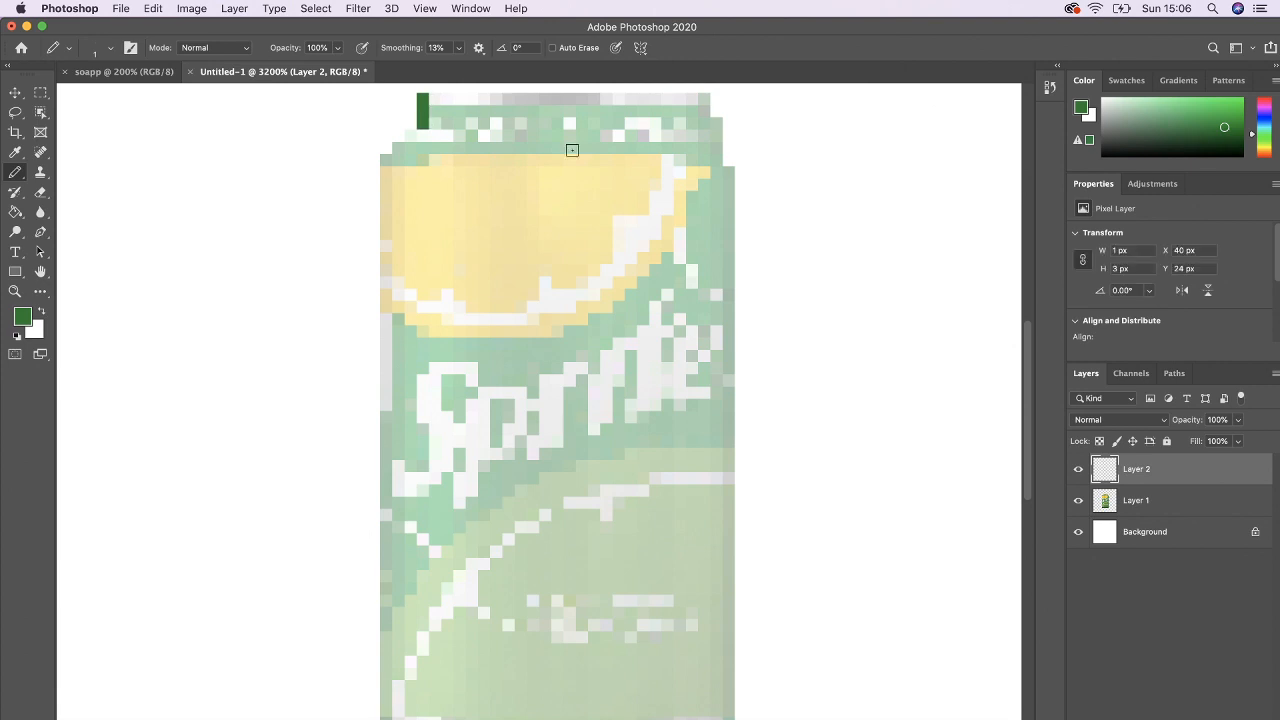
{"action": "key", "text": "super+minus"}
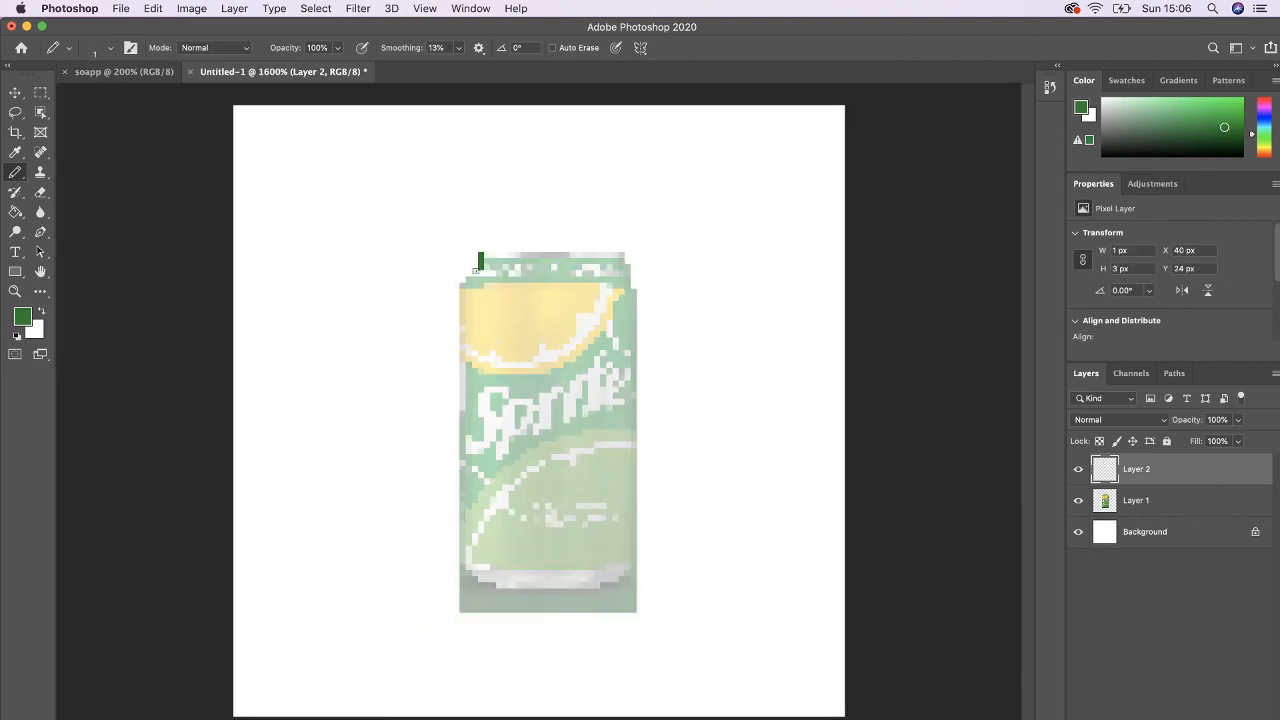
{"action": "left_click", "coordinate": [474, 273]}
{"action": "left_click", "coordinate": [463, 572], "text": "shift"}
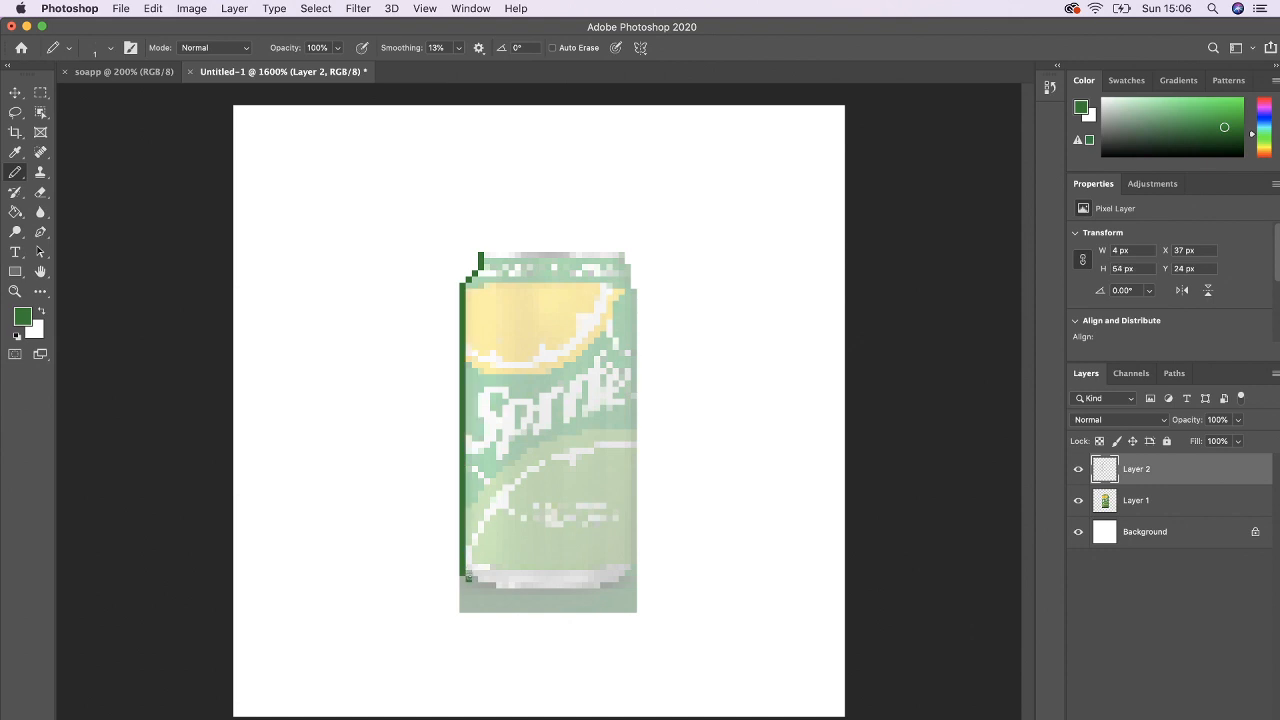
{"action": "key", "text": "super+z"}
{"action": "left_click_drag", "start_coordinate": [497, 583], "coordinate": [547, 584]}
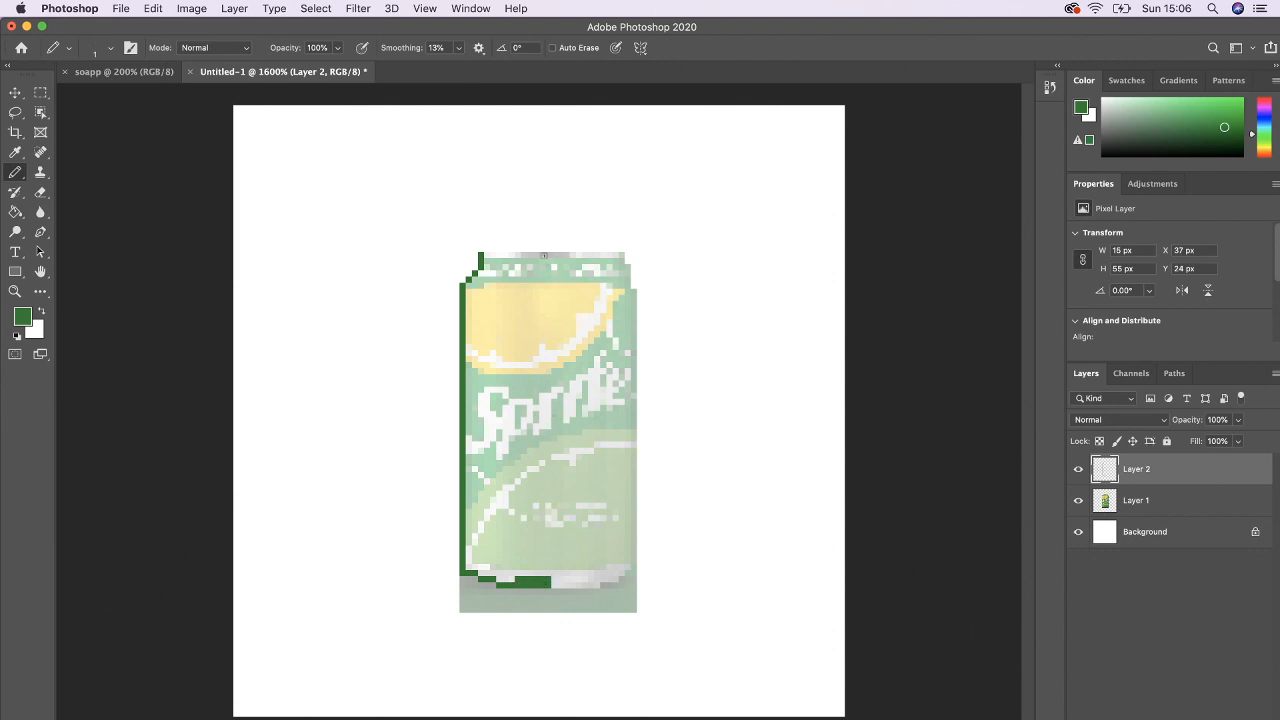
Draw a green vertical line down the can's centre and trace the top edge to close the left half's outline.
{"action": "left_click", "coordinate": [542, 256]}
{"action": "left_click", "coordinate": [548, 580], "text": "shift"}
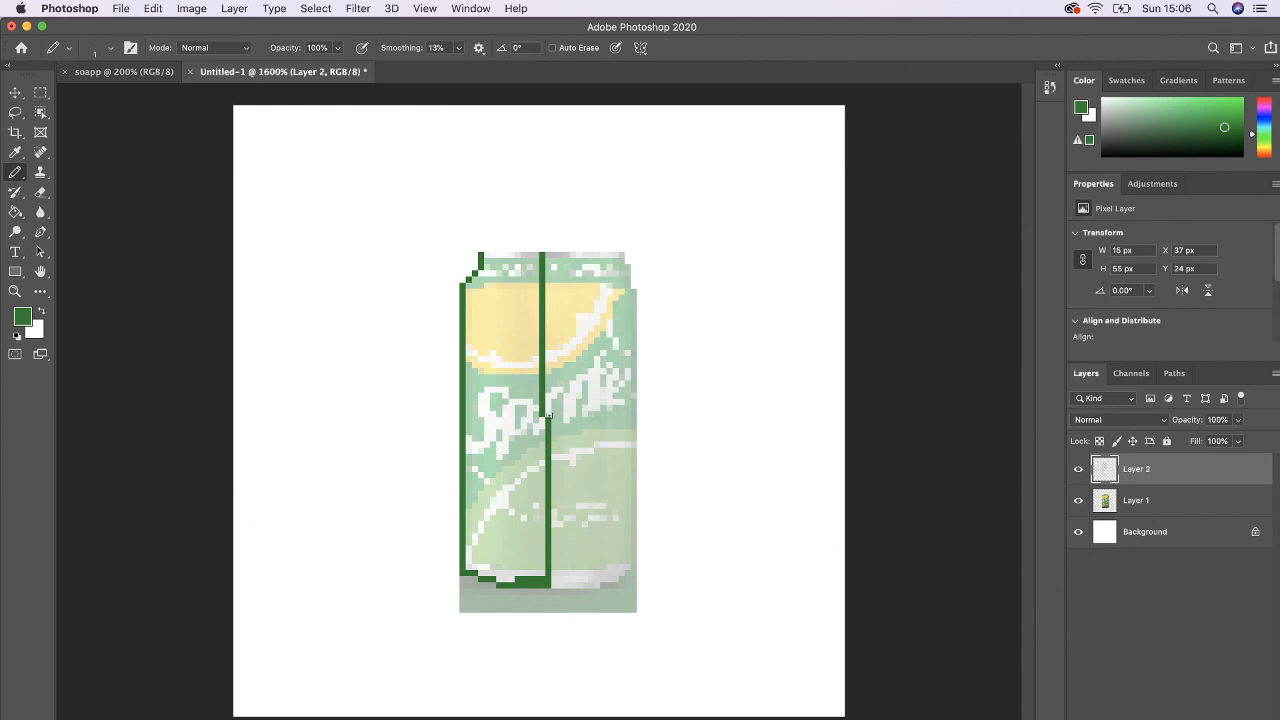
{"action": "mouse_move", "coordinate": [548, 415]}
{"action": "left_mouse_down"}
{"action": "mouse_move", "coordinate": [549, 258]}
{"action": "mouse_move", "coordinate": [496, 255]}
{"action": "left_mouse_up"}
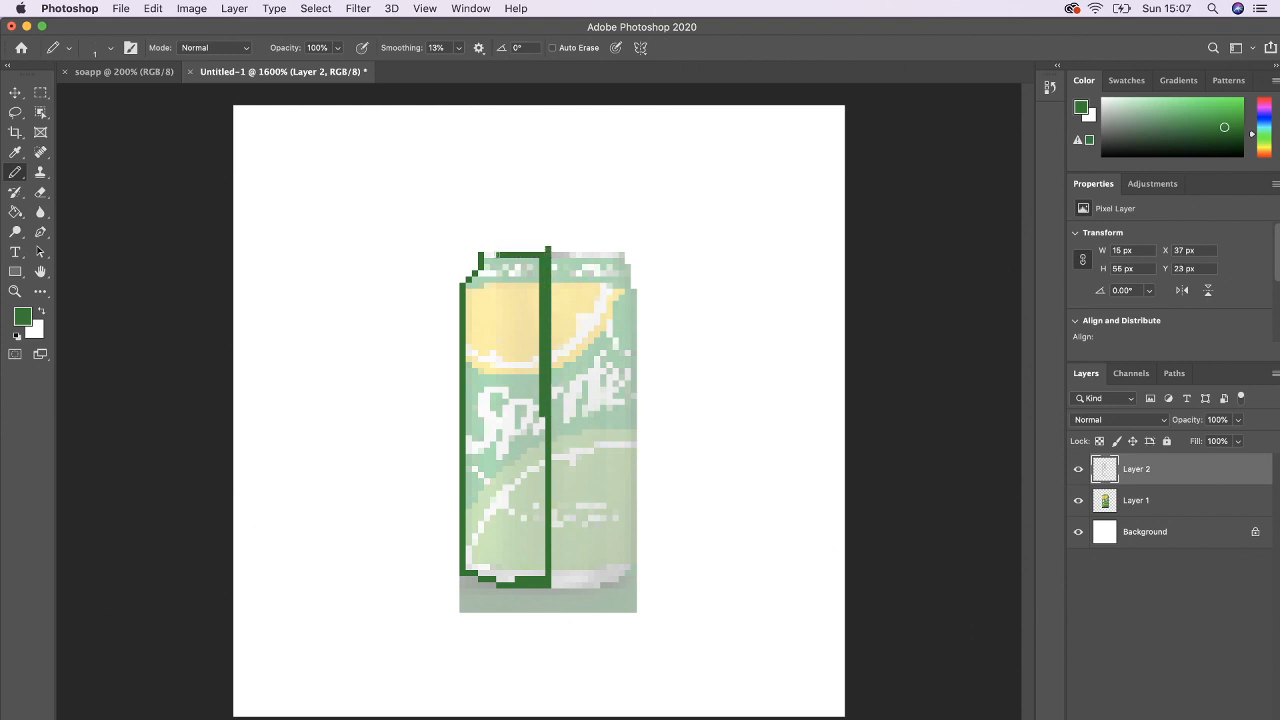
Fill the left half of the can with green and erase the stray pixel above its top edge.
{"action": "key", "text": "g"}
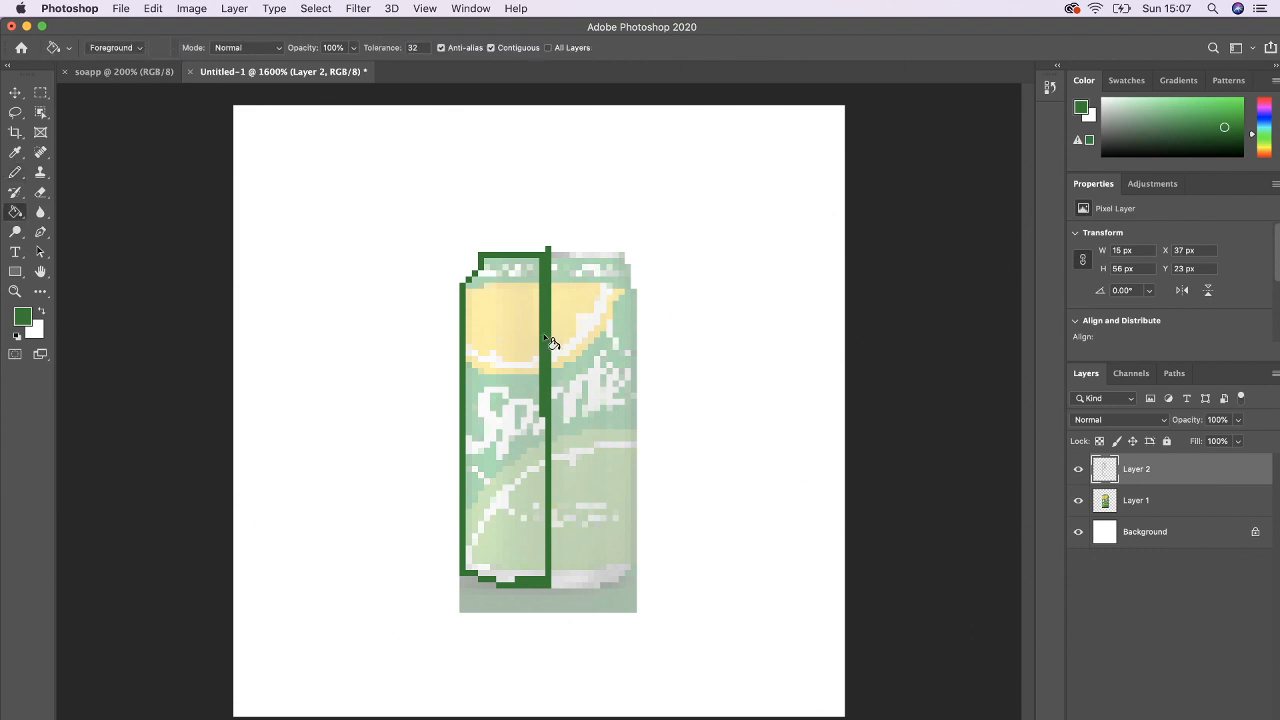
{"action": "left_click", "coordinate": [508, 374]}
{"action": "key", "text": "e"}
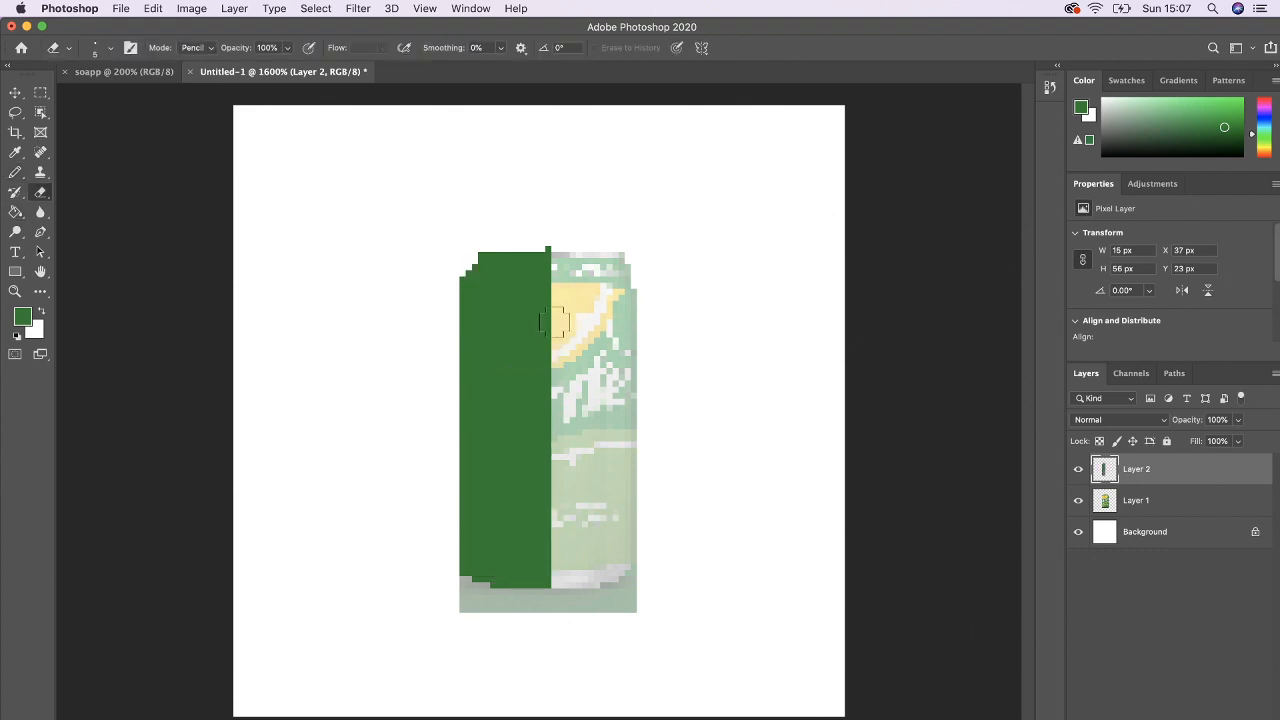
{"action": "left_click", "coordinate": [553, 236]}
Duplicate the green half, flip the copy horizontally and place it beside the original to complete the can silhouette.
{"action": "key", "text": "super+j"}
{"action": "key", "text": "super+t"}
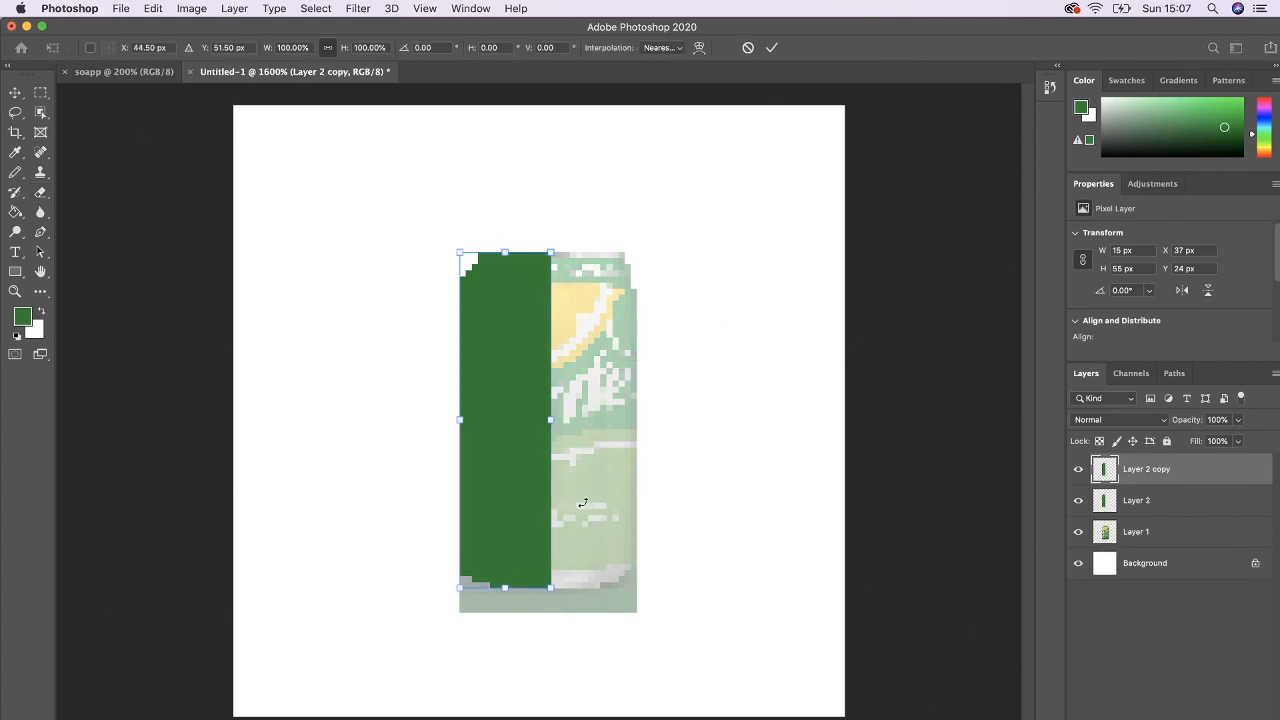
{"action": "right_click", "coordinate": [502, 485]}
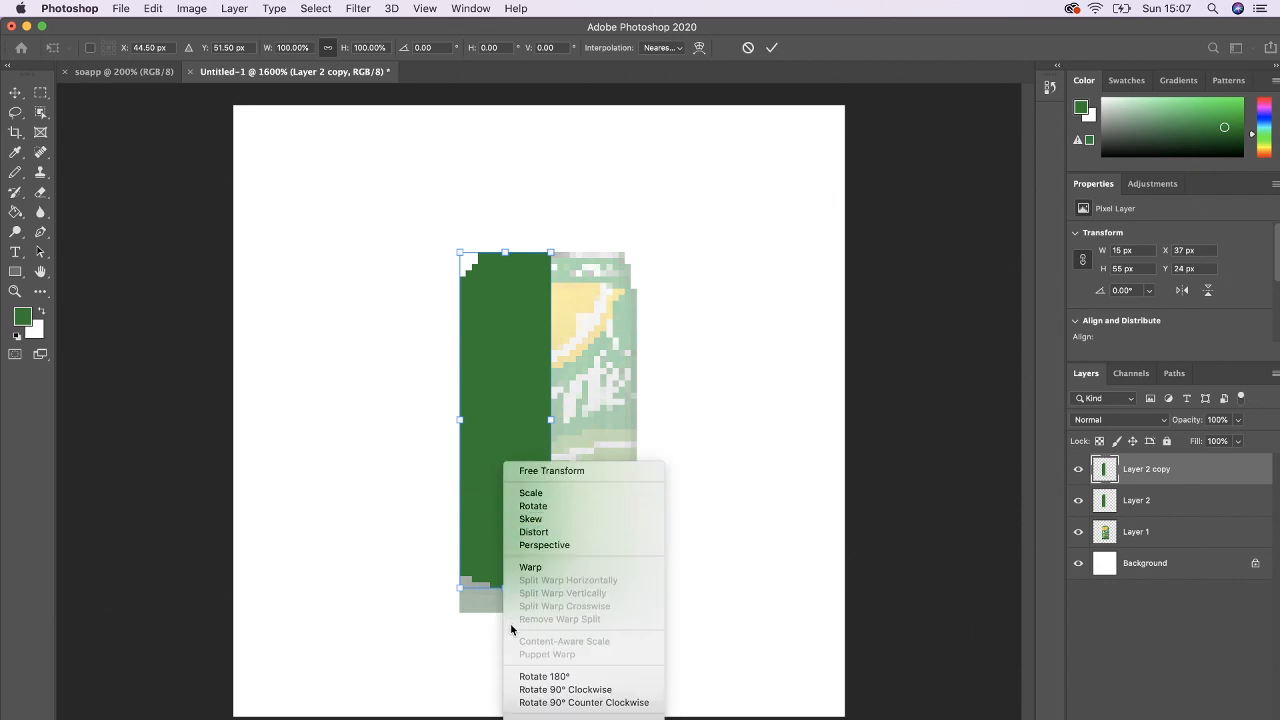
{"action": "left_click", "coordinate": [550, 705]}
{"action": "key", "text": "Return"}
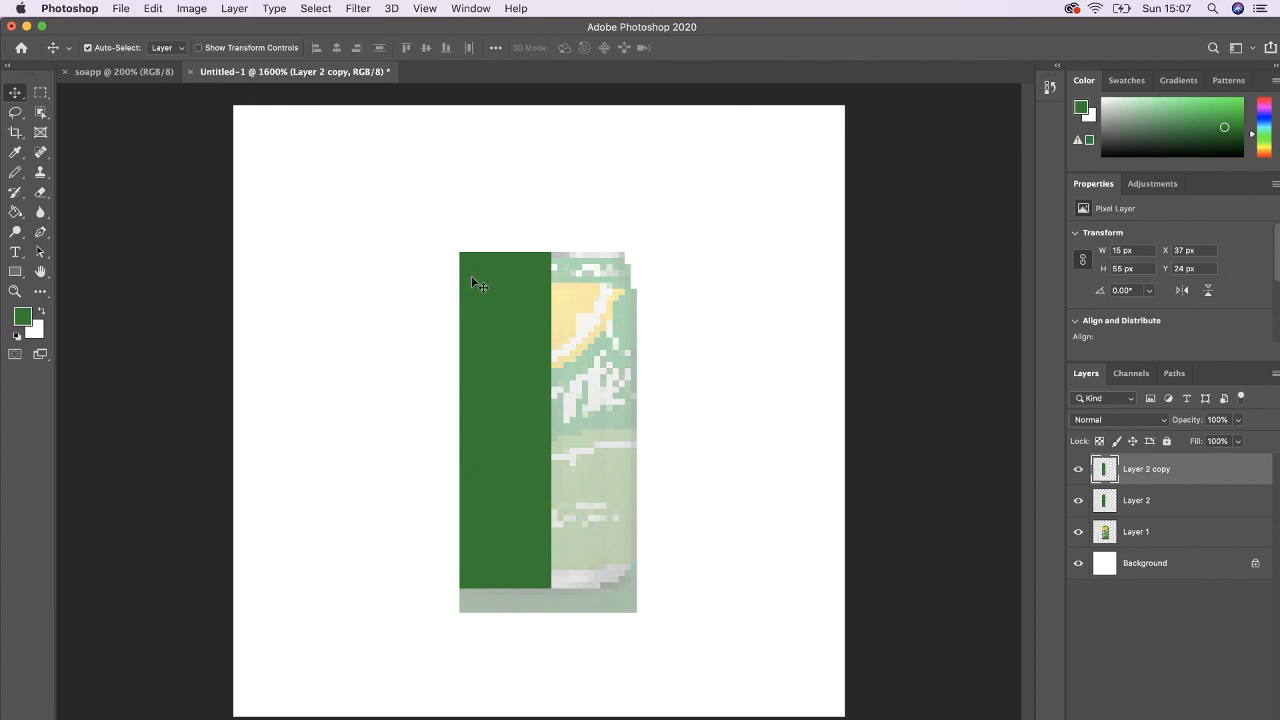
{"action": "left_click_drag", "start_coordinate": [471, 275], "coordinate": [569, 278]}
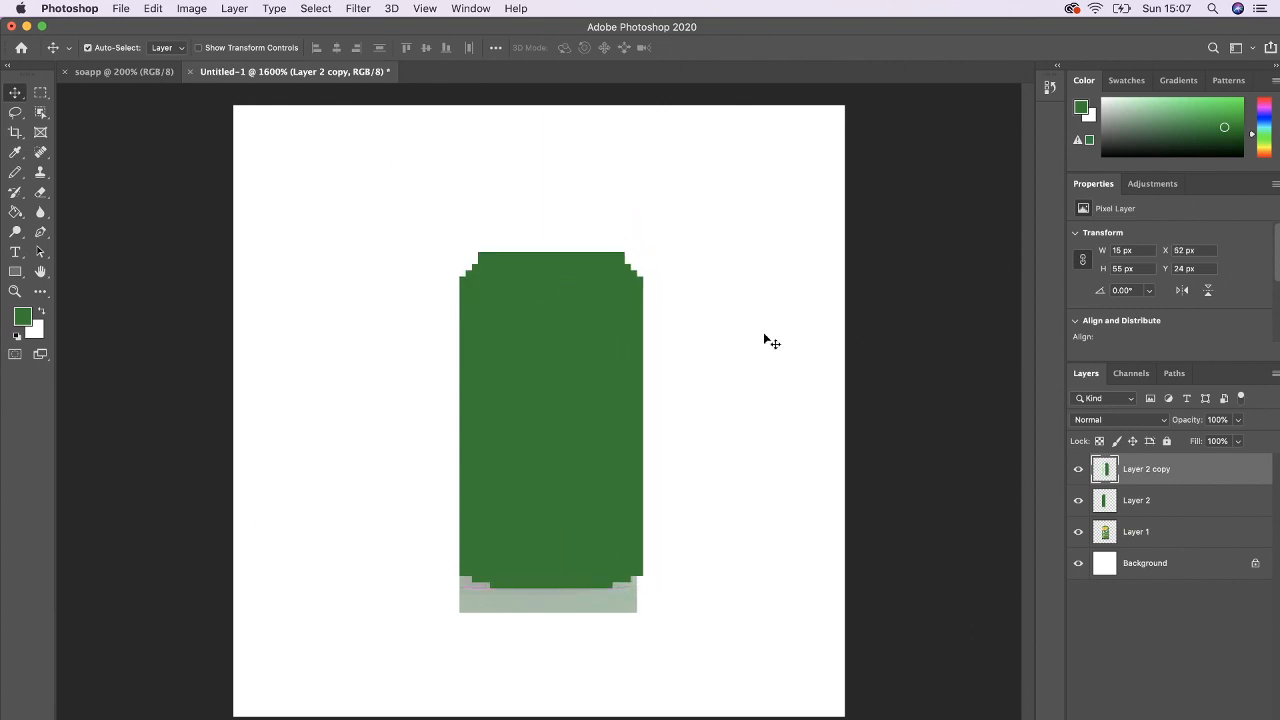
Merge the two green halves into one layer and set its opacity to 34%.
{"action": "left_click", "coordinate": [1153, 501], "text": "shift"}
{"action": "key", "text": "super+e"}
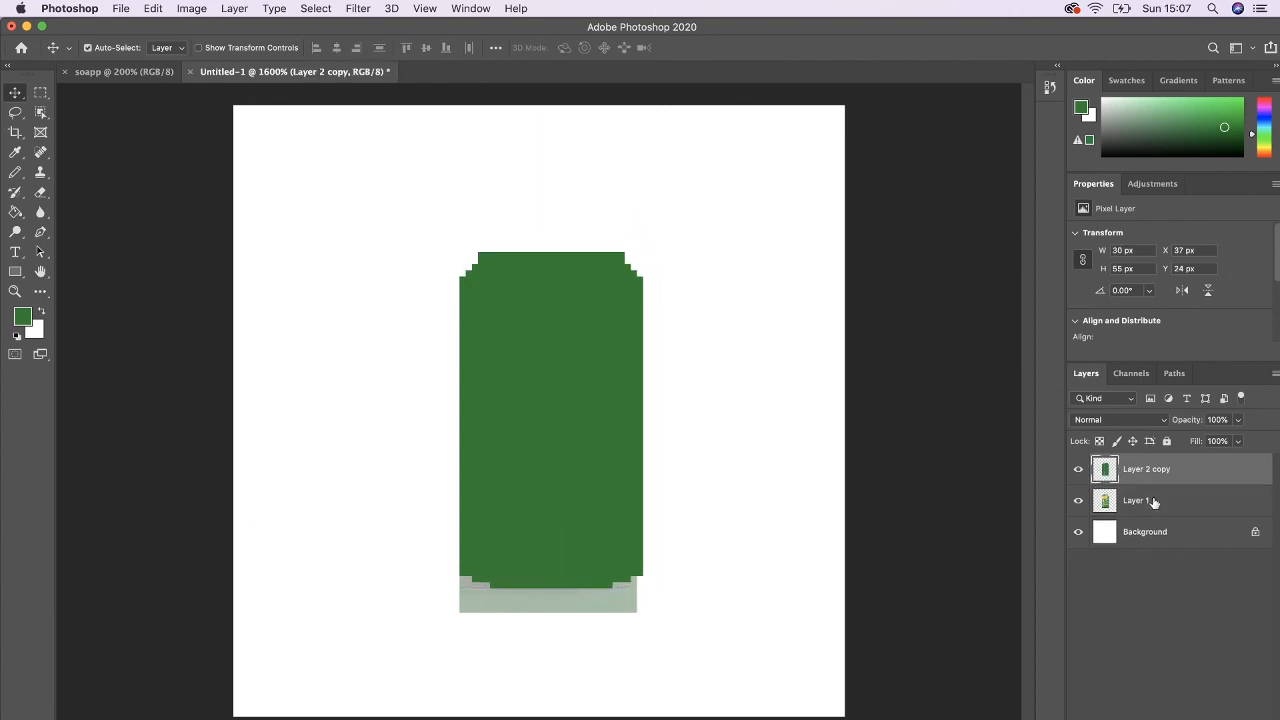
{"action": "left_click", "coordinate": [1238, 421]}
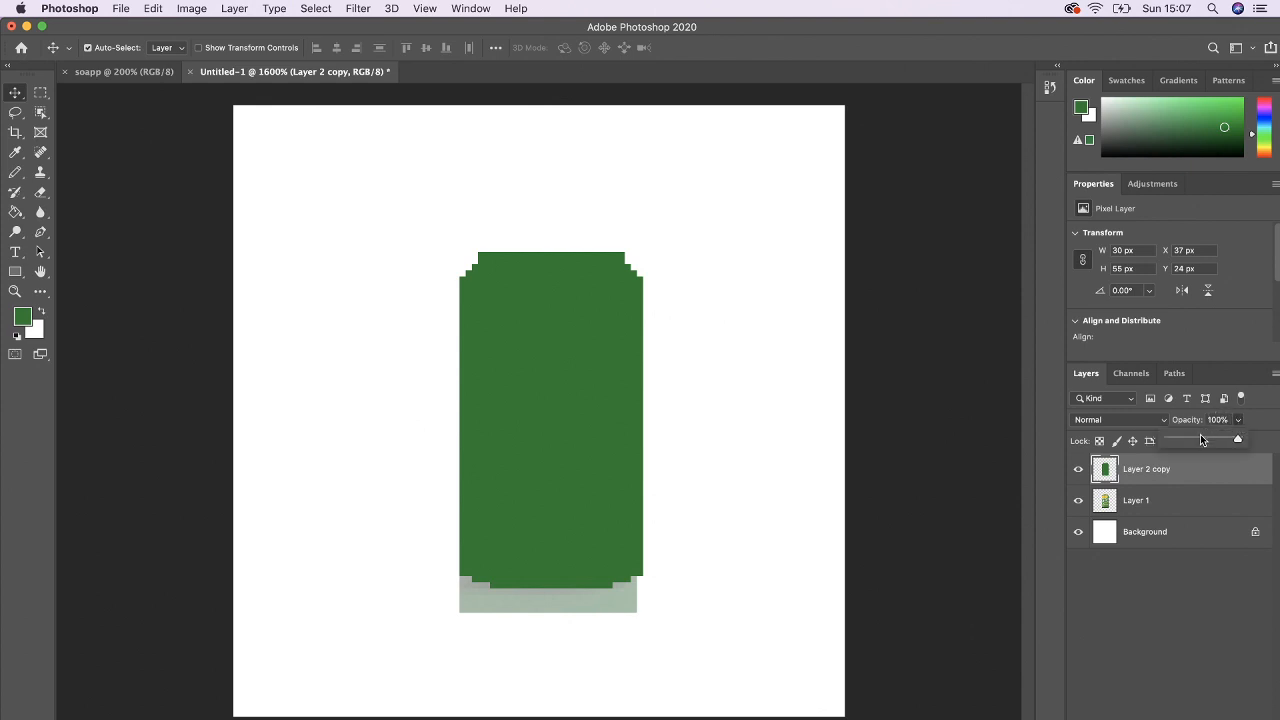
{"action": "left_click", "coordinate": [1191, 441]}
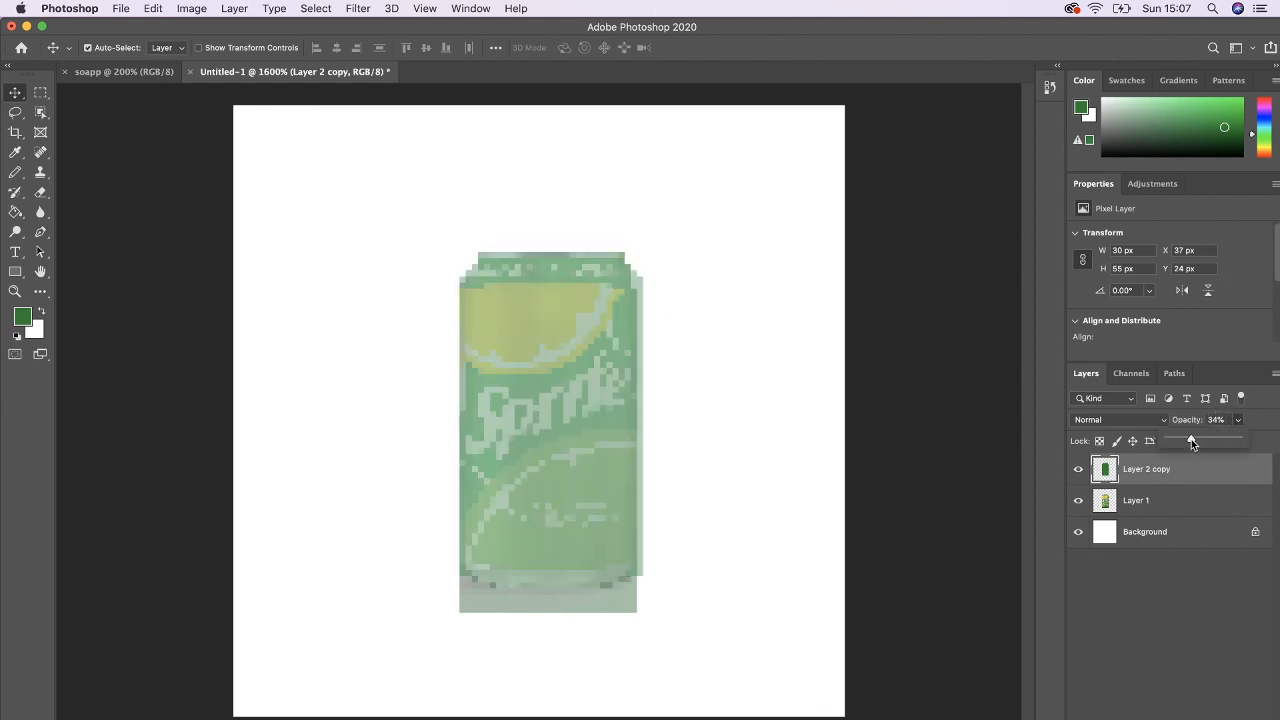
Add a new layer and trace the logo's letters "S" and "p" in white with the Pencil.
{"action": "key", "text": "super+equal"}
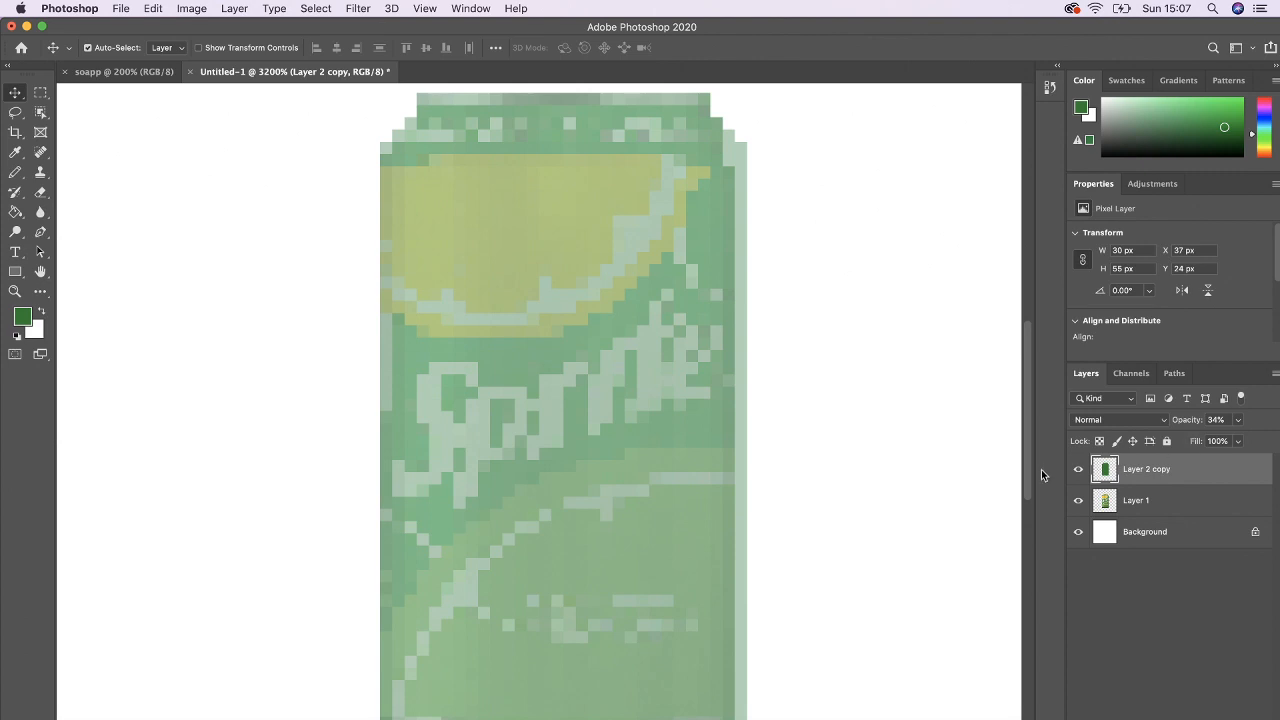
{"action": "key", "text": "super+alt+shift+n"}
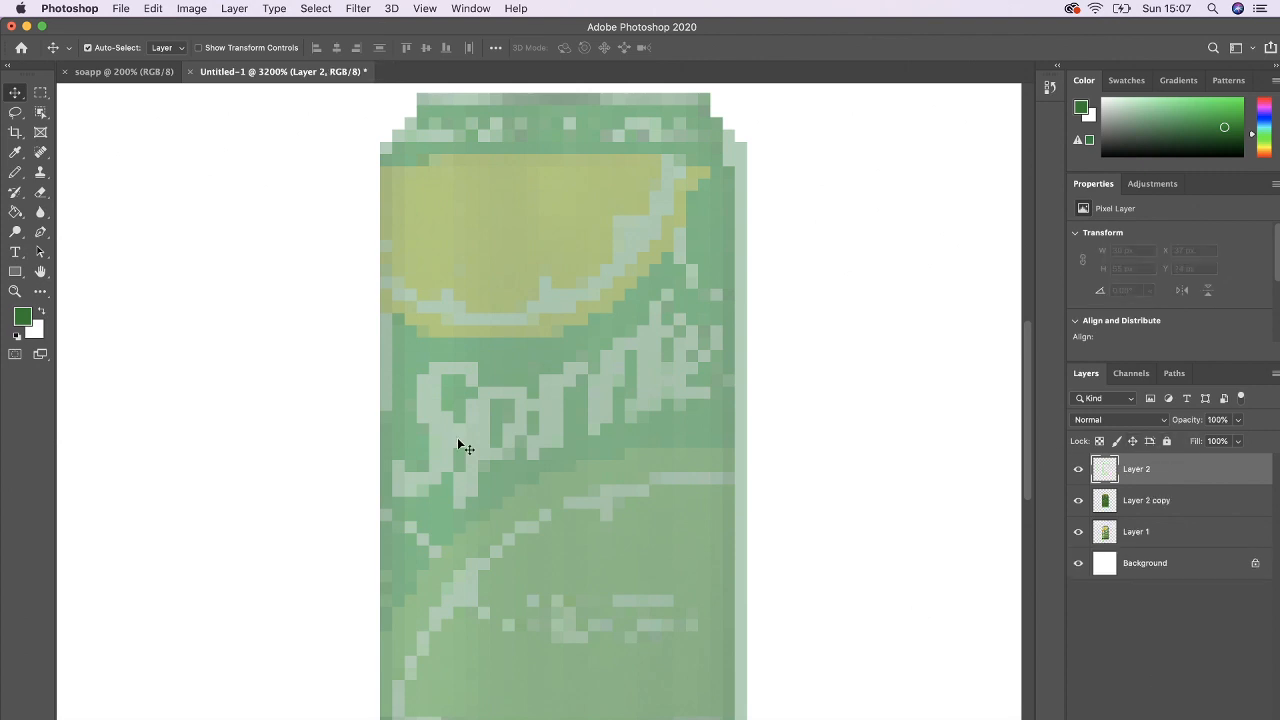
{"action": "left_click", "coordinate": [40, 316]}
{"action": "key", "text": "b"}
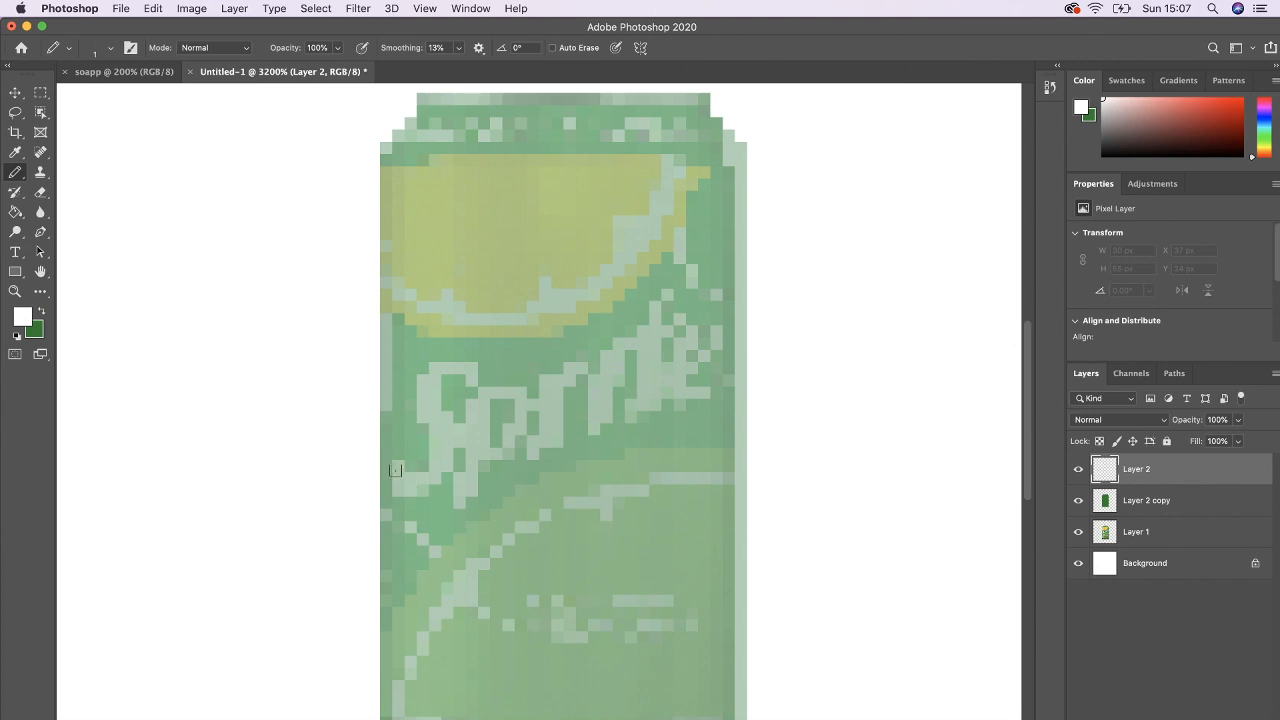
{"action": "mouse_move", "coordinate": [395, 468]}
{"action": "left_mouse_down"}
{"action": "mouse_move", "coordinate": [401, 484]}
{"action": "mouse_move", "coordinate": [427, 488]}
{"action": "mouse_move", "coordinate": [446, 445]}
{"action": "mouse_move", "coordinate": [422, 396]}
{"action": "mouse_move", "coordinate": [428, 372]}
{"action": "mouse_move", "coordinate": [464, 368]}
{"action": "mouse_move", "coordinate": [437, 376]}
{"action": "mouse_move", "coordinate": [427, 403]}
{"action": "mouse_move", "coordinate": [436, 456]}
{"action": "left_mouse_up"}
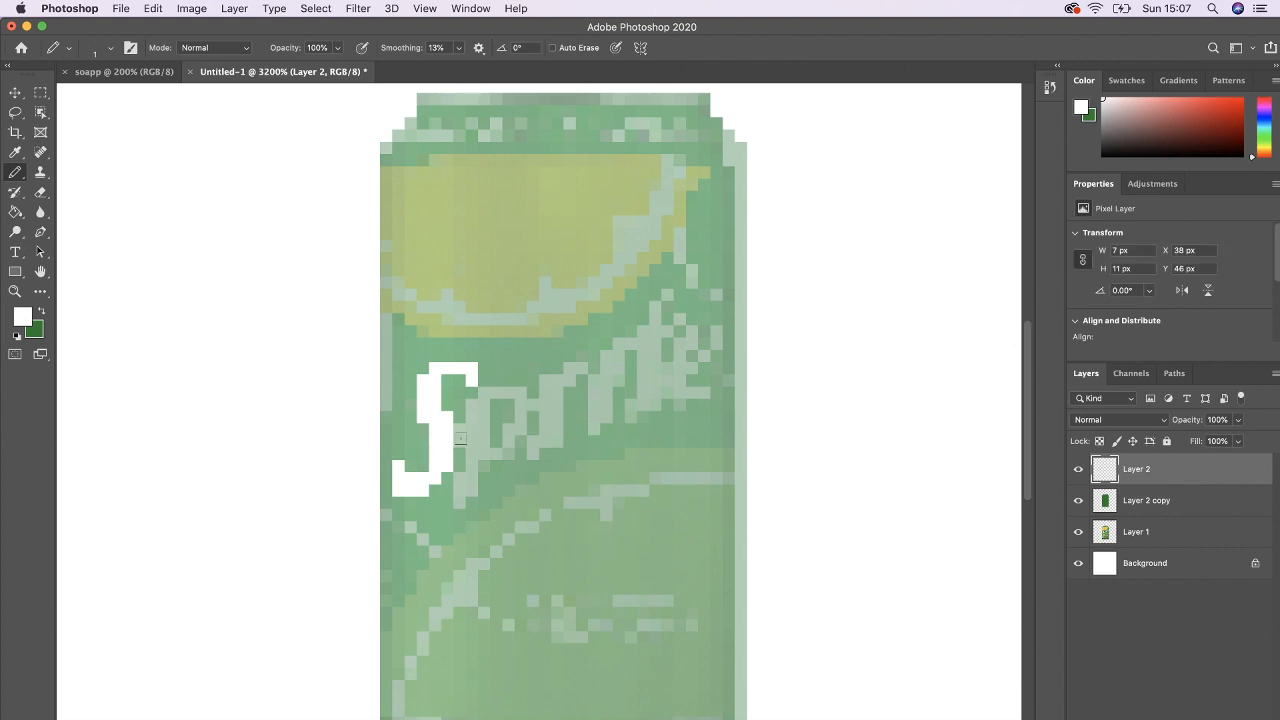
{"action": "mouse_move", "coordinate": [482, 396]}
{"action": "left_mouse_down"}
{"action": "mouse_move", "coordinate": [515, 391]}
{"action": "mouse_move", "coordinate": [520, 432]}
{"action": "mouse_move", "coordinate": [486, 455]}
{"action": "mouse_move", "coordinate": [484, 418]}
{"action": "mouse_move", "coordinate": [460, 501]}
{"action": "left_mouse_up"}
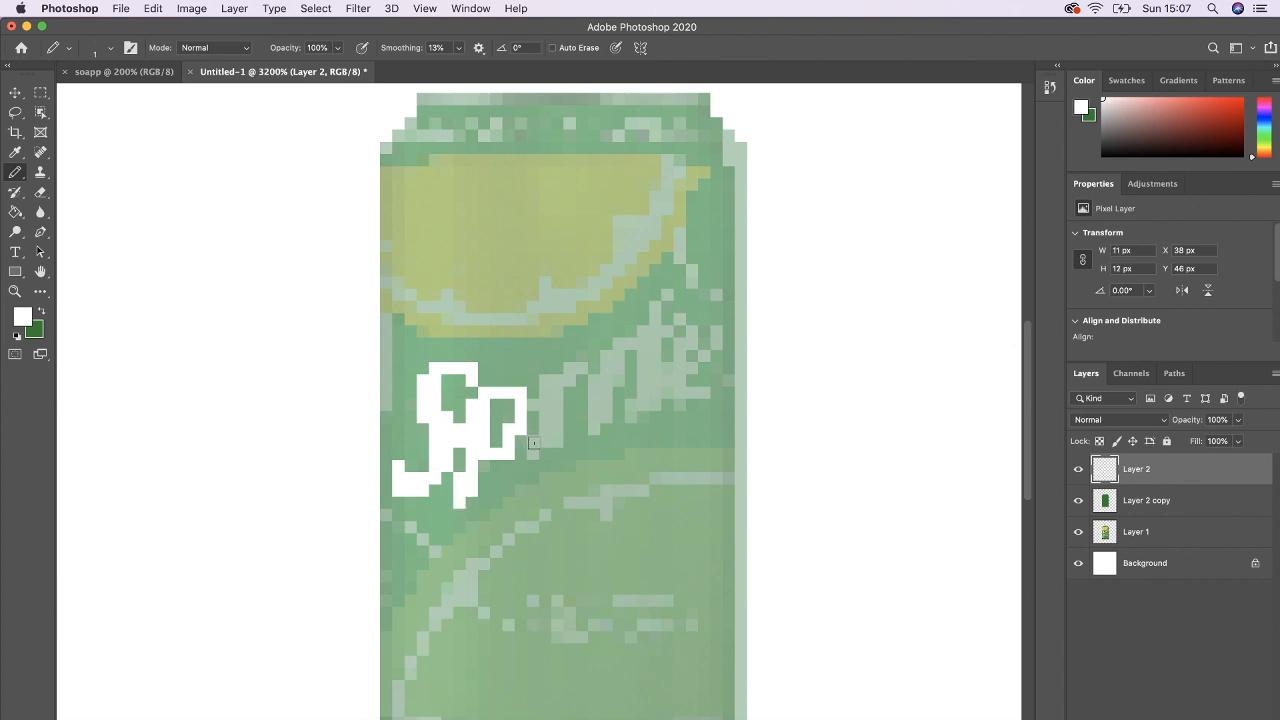
Trace the remaining letters of the Sprite logo in white on the same layer.
{"action": "mouse_move", "coordinate": [533, 442]}
{"action": "left_mouse_down"}
{"action": "mouse_move", "coordinate": [554, 388]}
{"action": "mouse_move", "coordinate": [581, 366]}
{"action": "mouse_move", "coordinate": [548, 389]}
{"action": "mouse_move", "coordinate": [555, 445]}
{"action": "mouse_move", "coordinate": [545, 384]}
{"action": "mouse_move", "coordinate": [594, 427]}
{"action": "mouse_move", "coordinate": [628, 341]}
{"action": "left_mouse_up"}
{"action": "left_click_drag", "start_coordinate": [605, 409], "coordinate": [607, 364]}
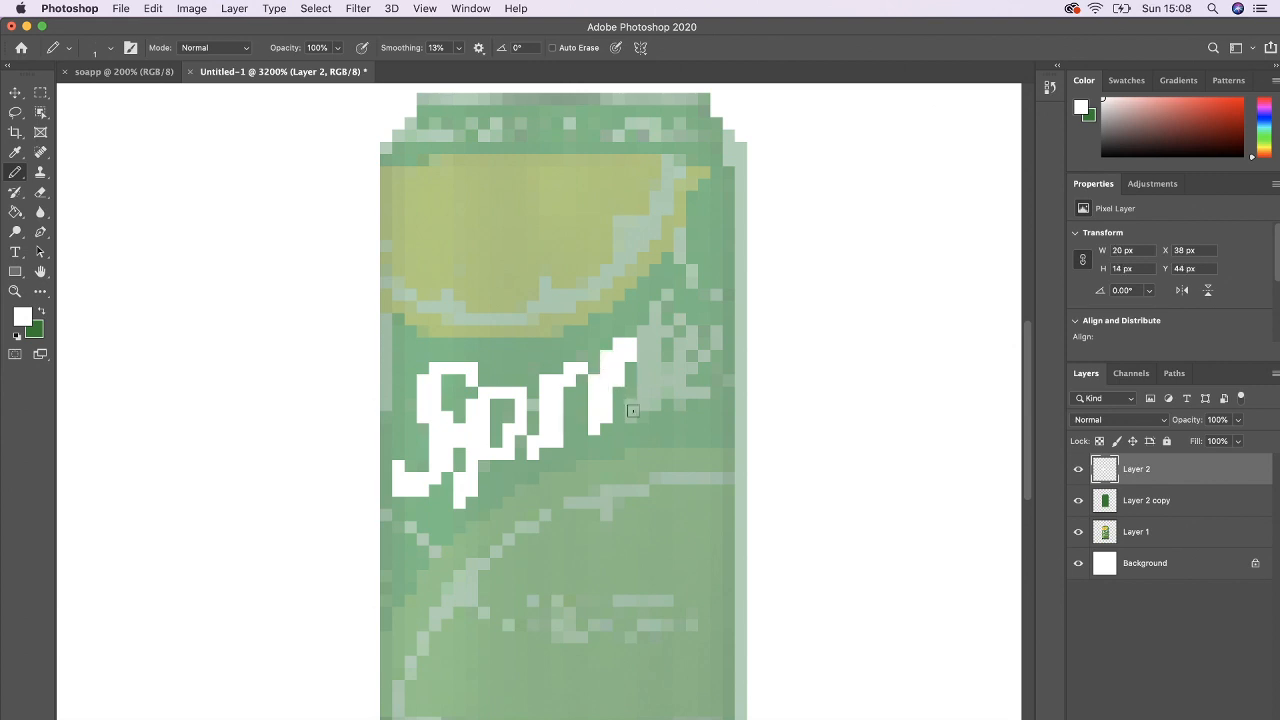
{"action": "mouse_move", "coordinate": [632, 412]}
{"action": "left_mouse_down"}
{"action": "mouse_move", "coordinate": [658, 312]}
{"action": "mouse_move", "coordinate": [655, 400]}
{"action": "mouse_move", "coordinate": [645, 332]}
{"action": "mouse_move", "coordinate": [666, 329]}
{"action": "mouse_move", "coordinate": [703, 355]}
{"action": "mouse_move", "coordinate": [703, 339]}
{"action": "mouse_move", "coordinate": [682, 333]}
{"action": "mouse_move", "coordinate": [691, 367]}
{"action": "mouse_move", "coordinate": [712, 331]}
{"action": "mouse_move", "coordinate": [682, 337]}
{"action": "mouse_move", "coordinate": [697, 383]}
{"action": "left_mouse_up"}
{"action": "key", "text": "super+z"}
{"action": "left_click", "coordinate": [690, 368]}
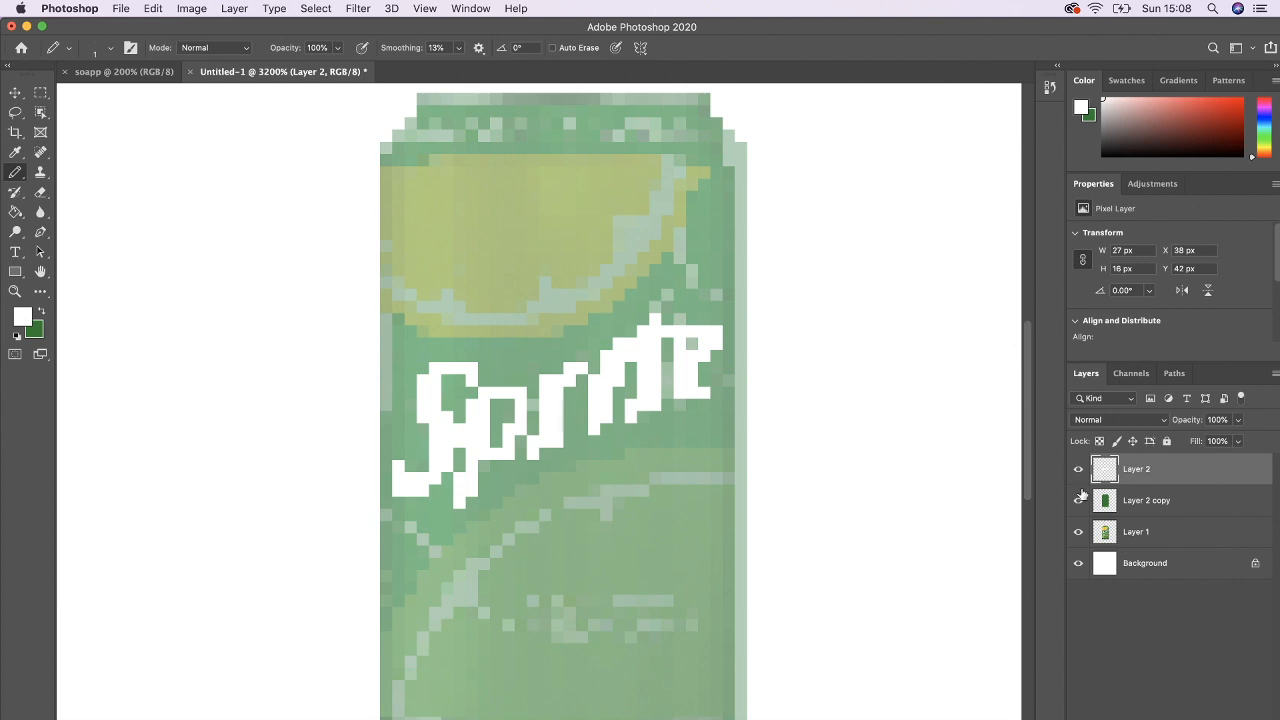
{"action": "key", "text": "super+g"}
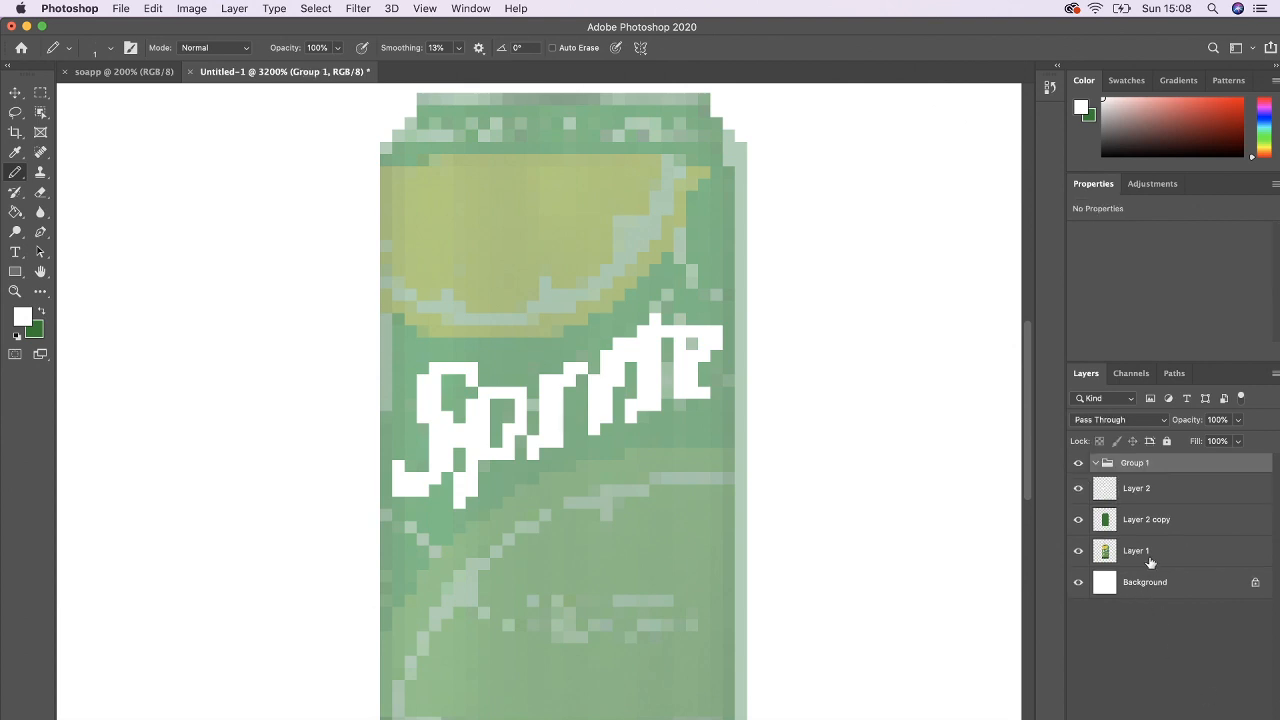
{"action": "left_click", "coordinate": [1149, 560]}
{"action": "key", "text": "super+z"}
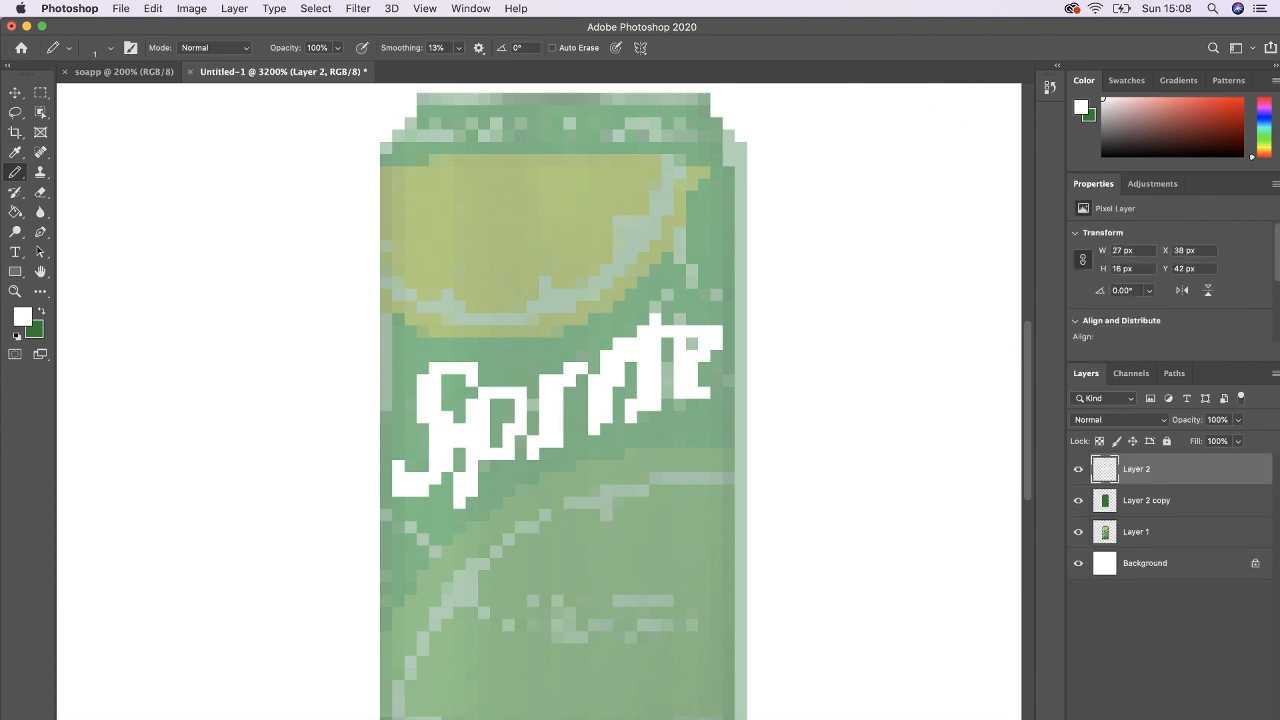
Add an empty layer and show the reference image at 100% opacity with the green silhouette layer hidden.
{"action": "key", "text": "super+shift+alt+n"}
{"action": "left_click", "coordinate": [1208, 563]}
{"action": "left_click", "coordinate": [1237, 420]}
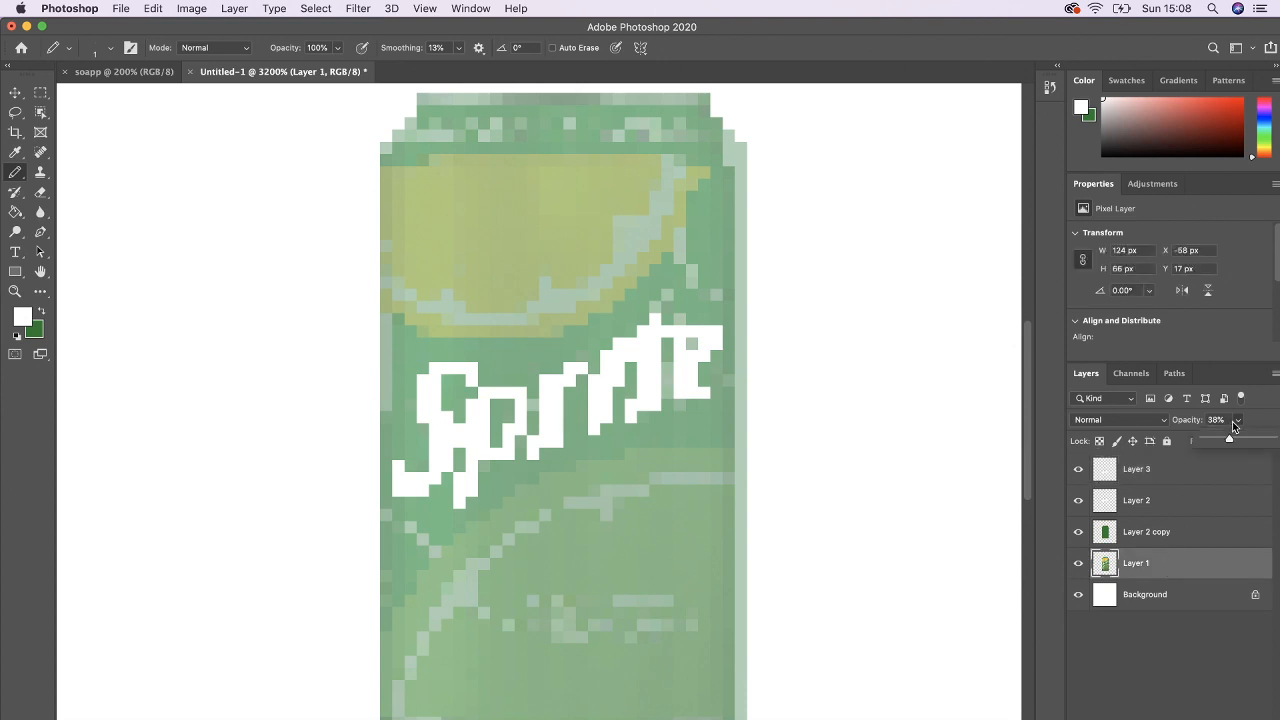
{"action": "left_click_drag", "start_coordinate": [1229, 439], "coordinate": [1273, 440]}
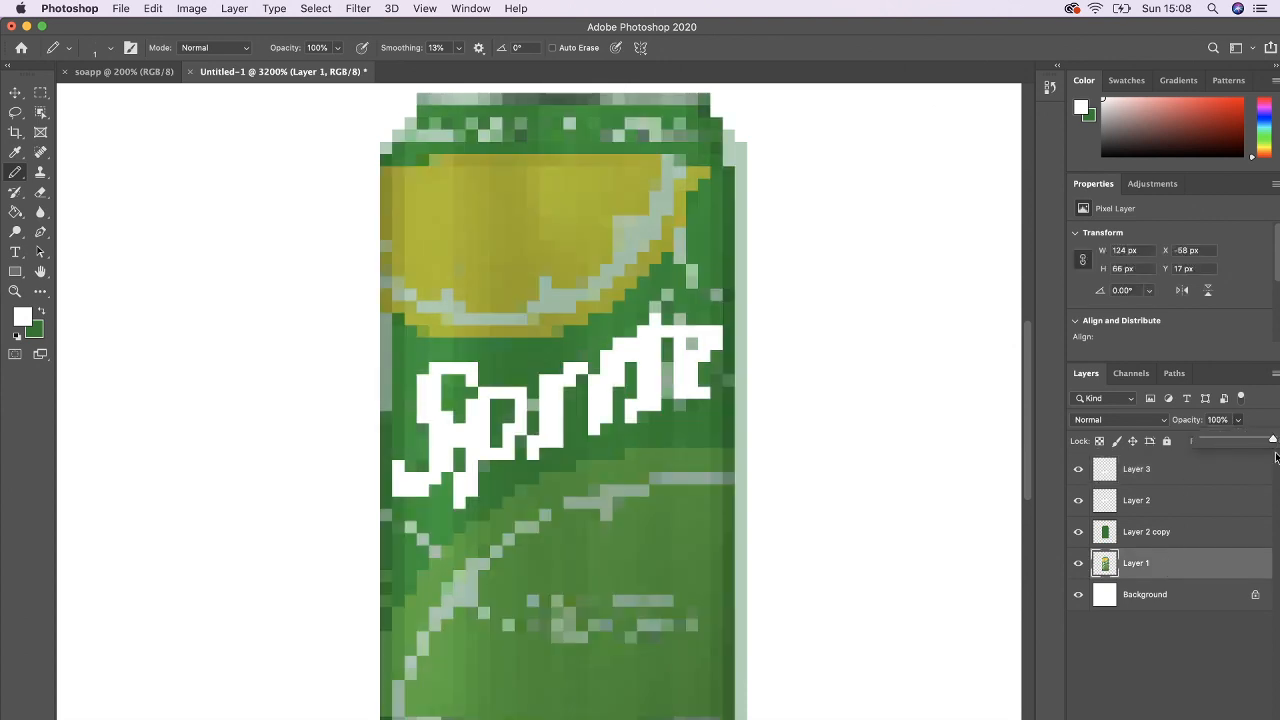
{"action": "left_click", "coordinate": [1078, 531]}
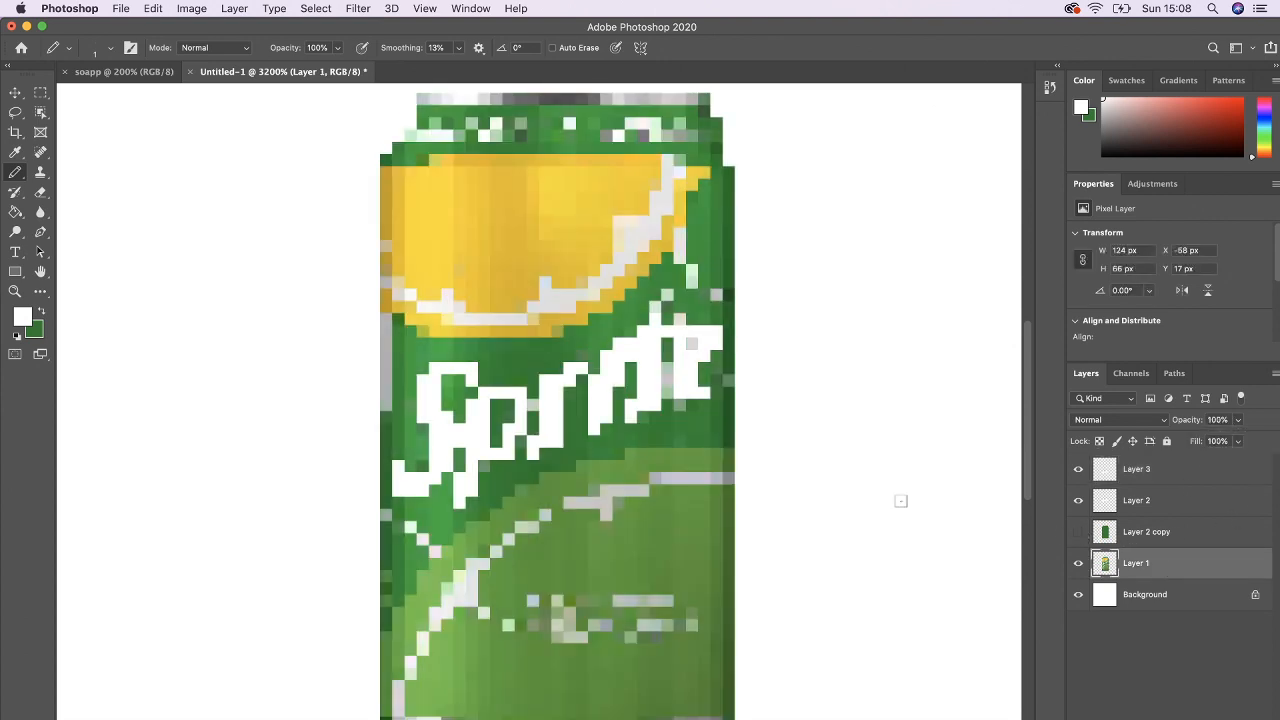
Sample the bright yellow (#f6dc0f) of the reference image's lemon as the foreground colour.
{"action": "key", "text": "i"}
{"action": "left_click", "coordinate": [566, 210]}
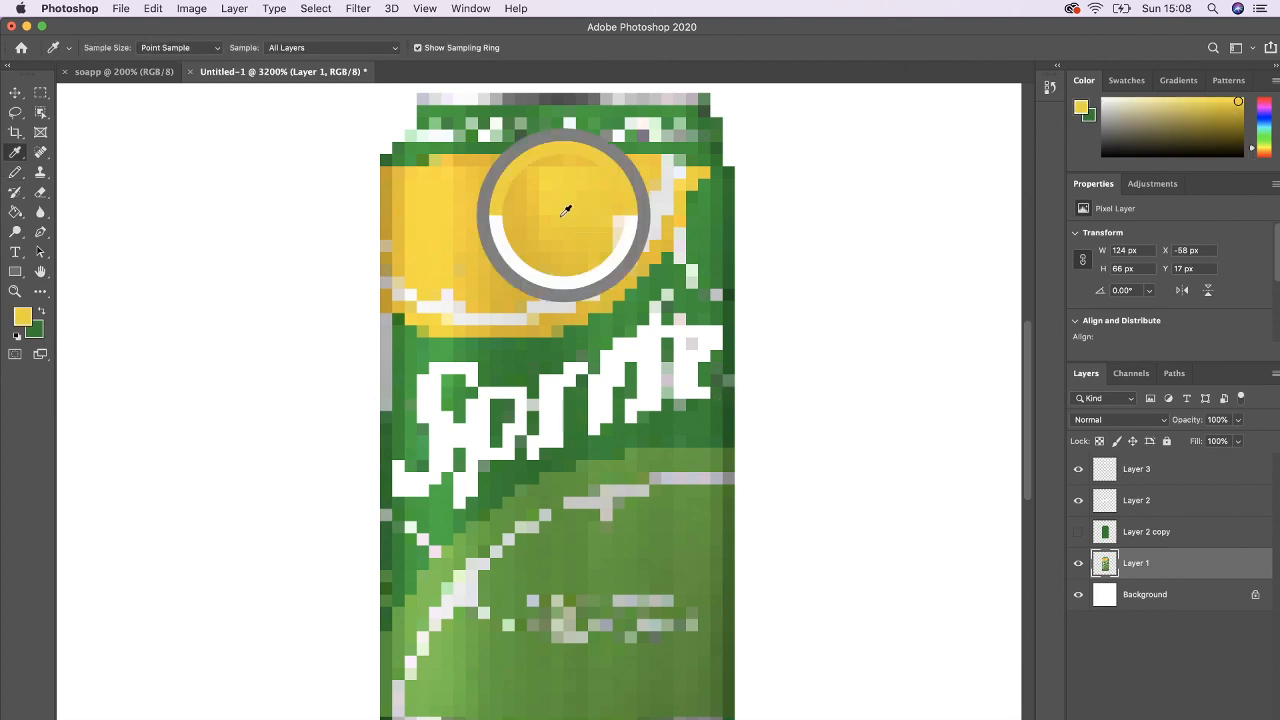
{"action": "left_click", "coordinate": [557, 189]}
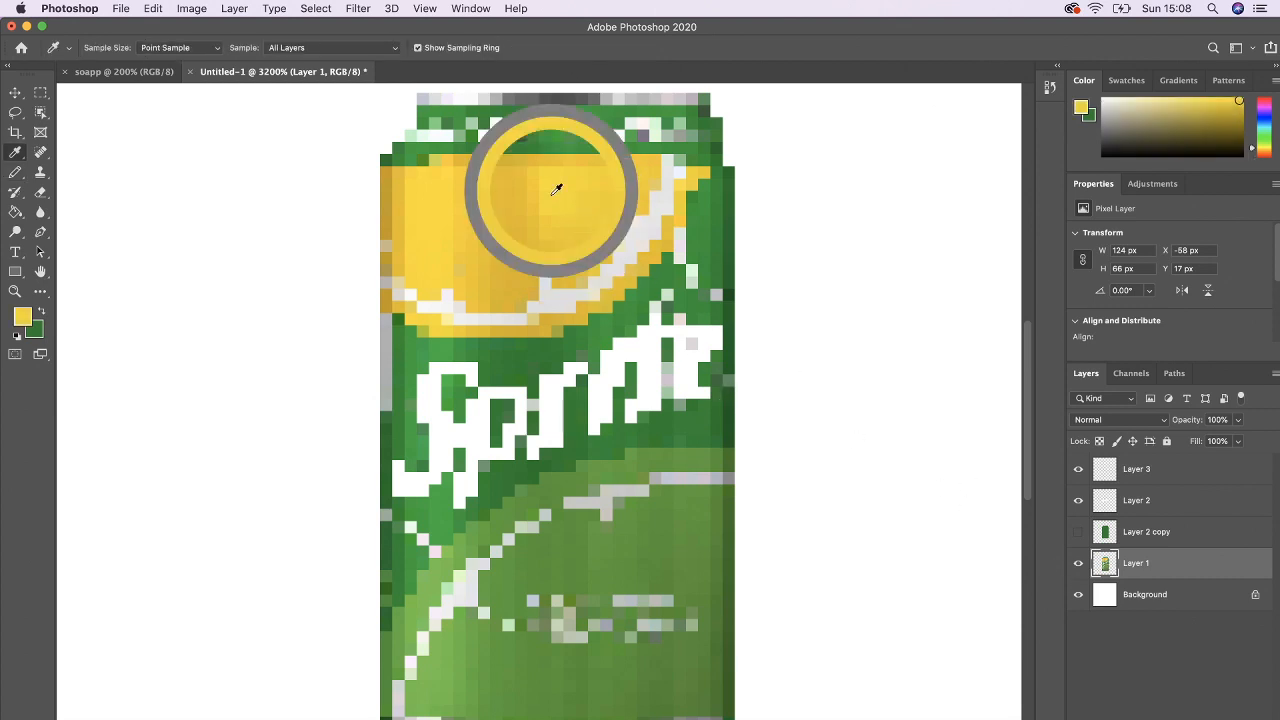
{"action": "left_click", "coordinate": [553, 187]}
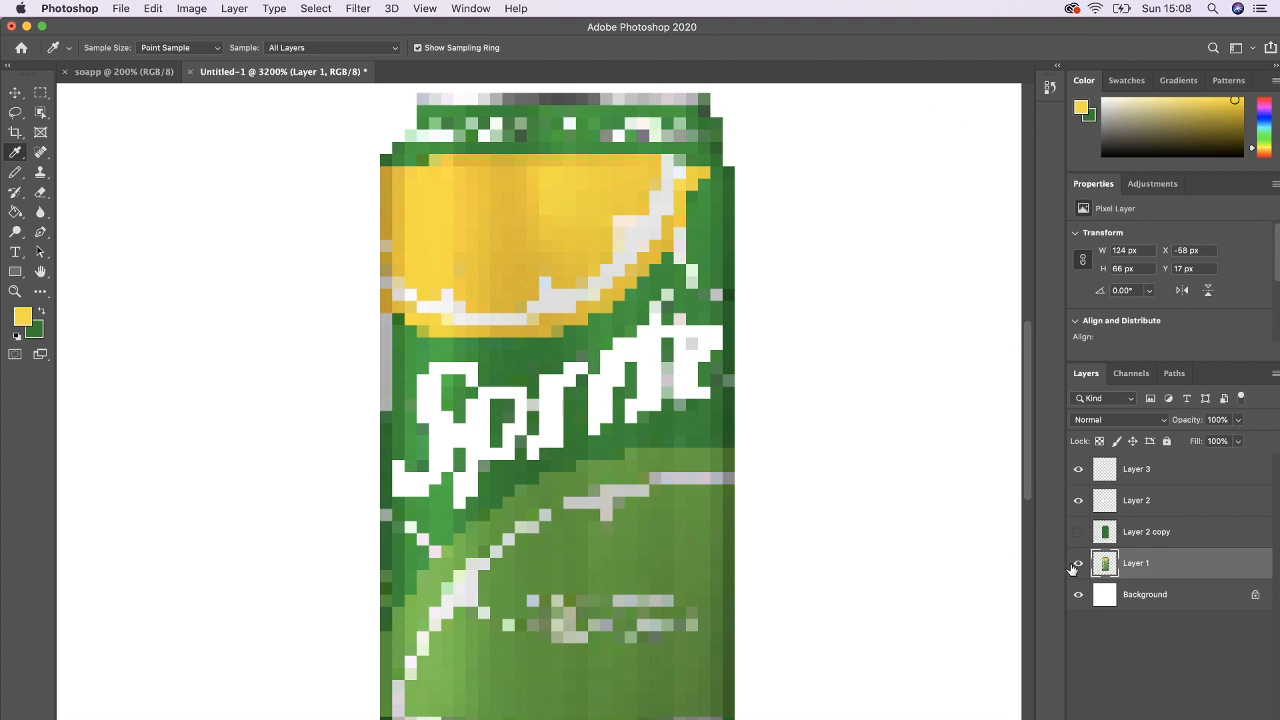
{"action": "left_click", "coordinate": [22, 316]}
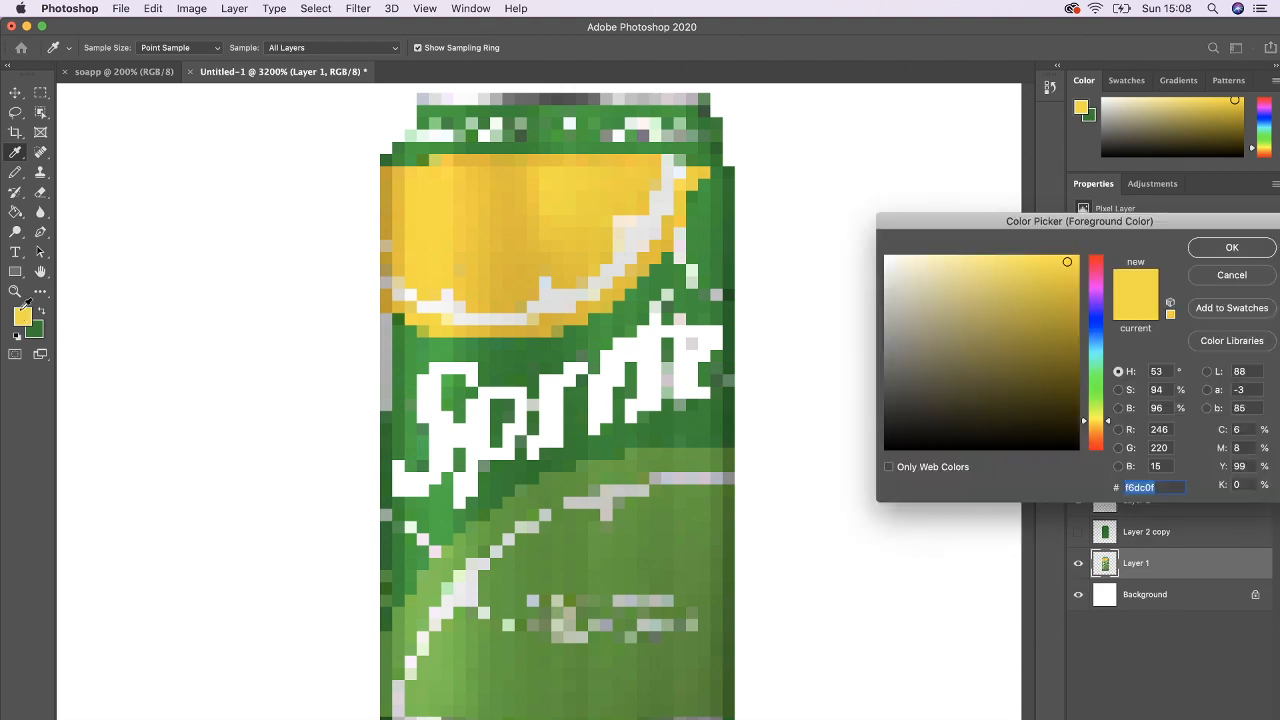
{"action": "left_click", "coordinate": [1250, 278]}
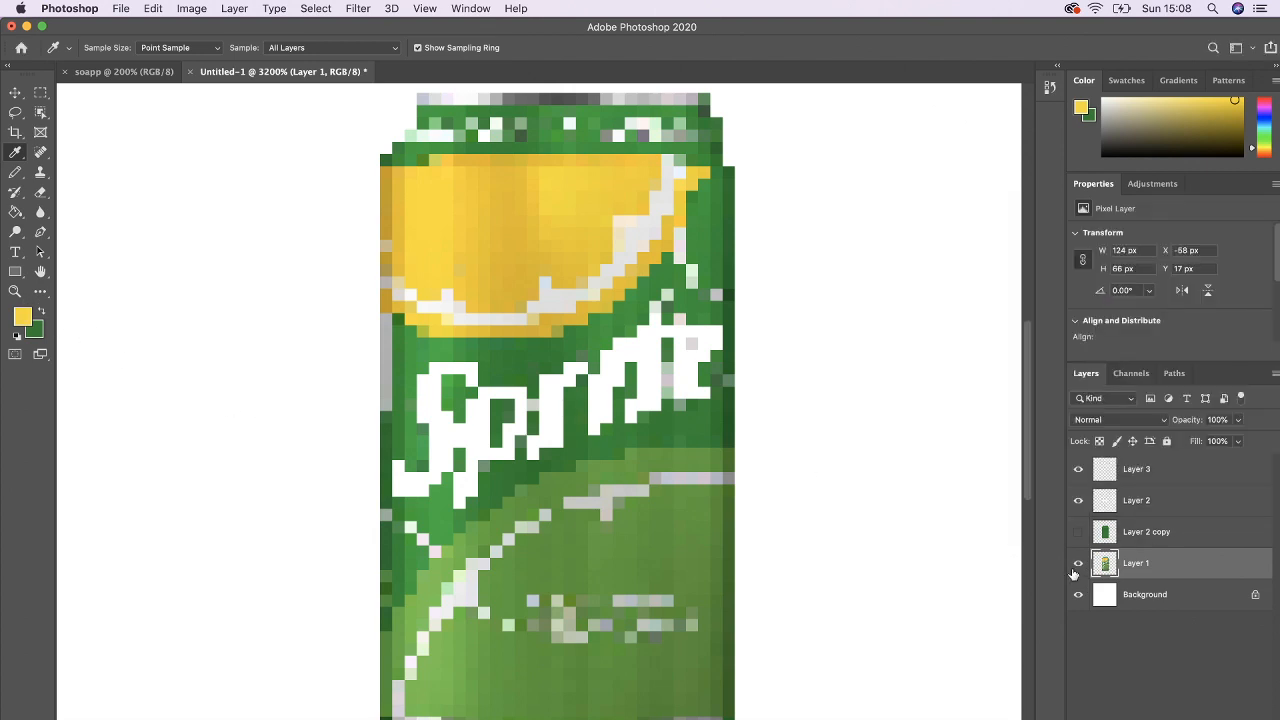
Fade the reference layer to 25% opacity and make the empty Layer 3 active for drawing with the Pencil.
{"action": "left_click", "coordinate": [1237, 420]}
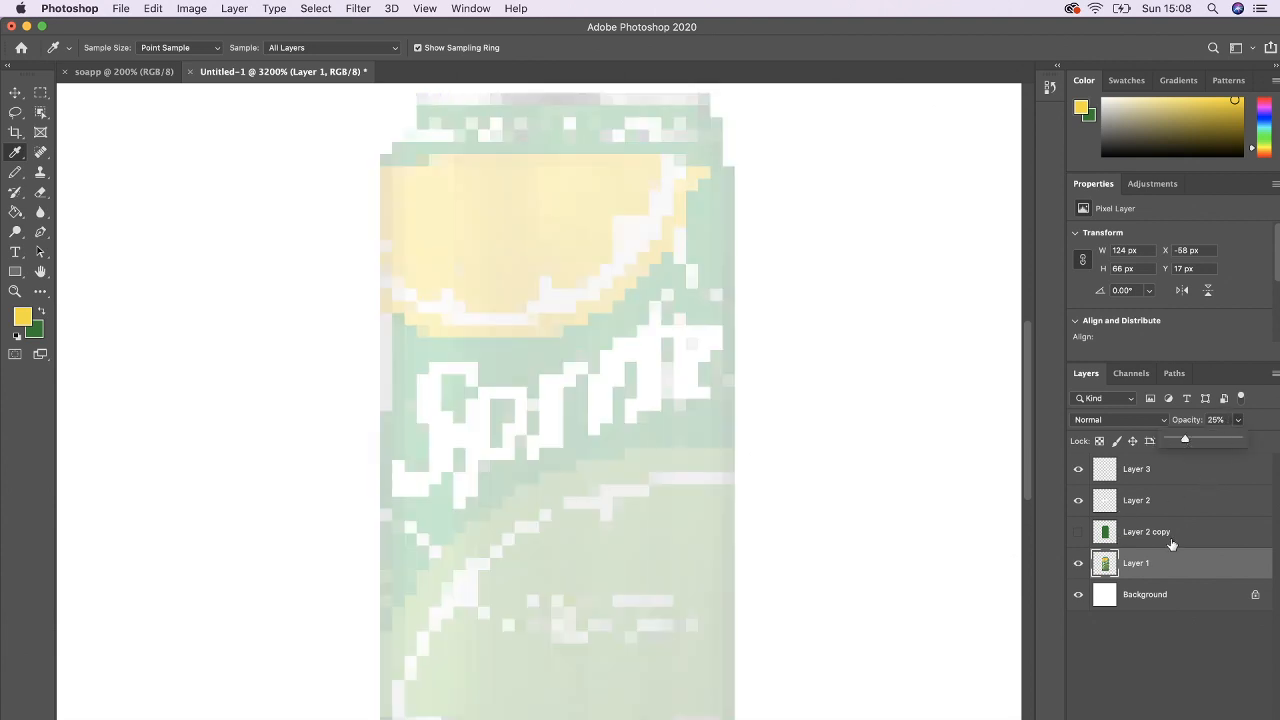
{"action": "left_click", "coordinate": [1151, 472]}
{"action": "key", "text": "b"}
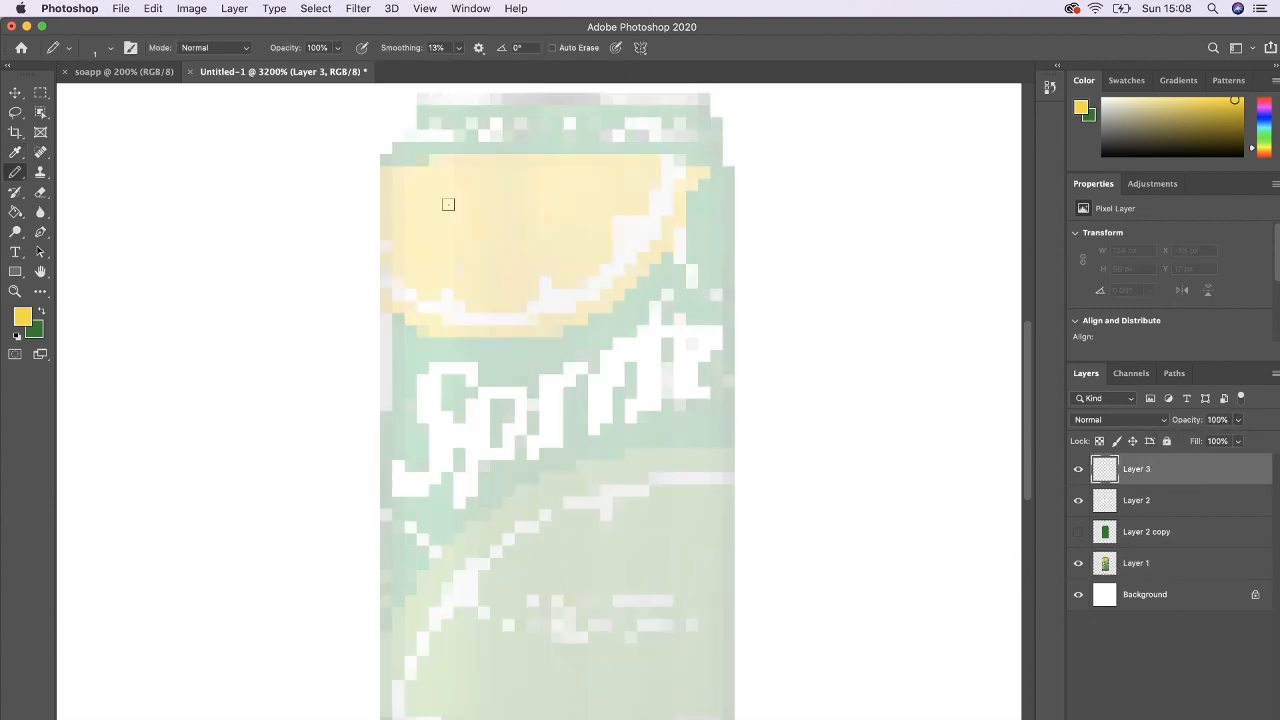
Trace the lemon's closed outline in yellow with straight Pencil lines and fill its interior with the same yellow.
{"action": "left_click_drag", "start_coordinate": [390, 168], "coordinate": [386, 310]}
{"action": "left_click", "coordinate": [423, 334], "text": "shift"}
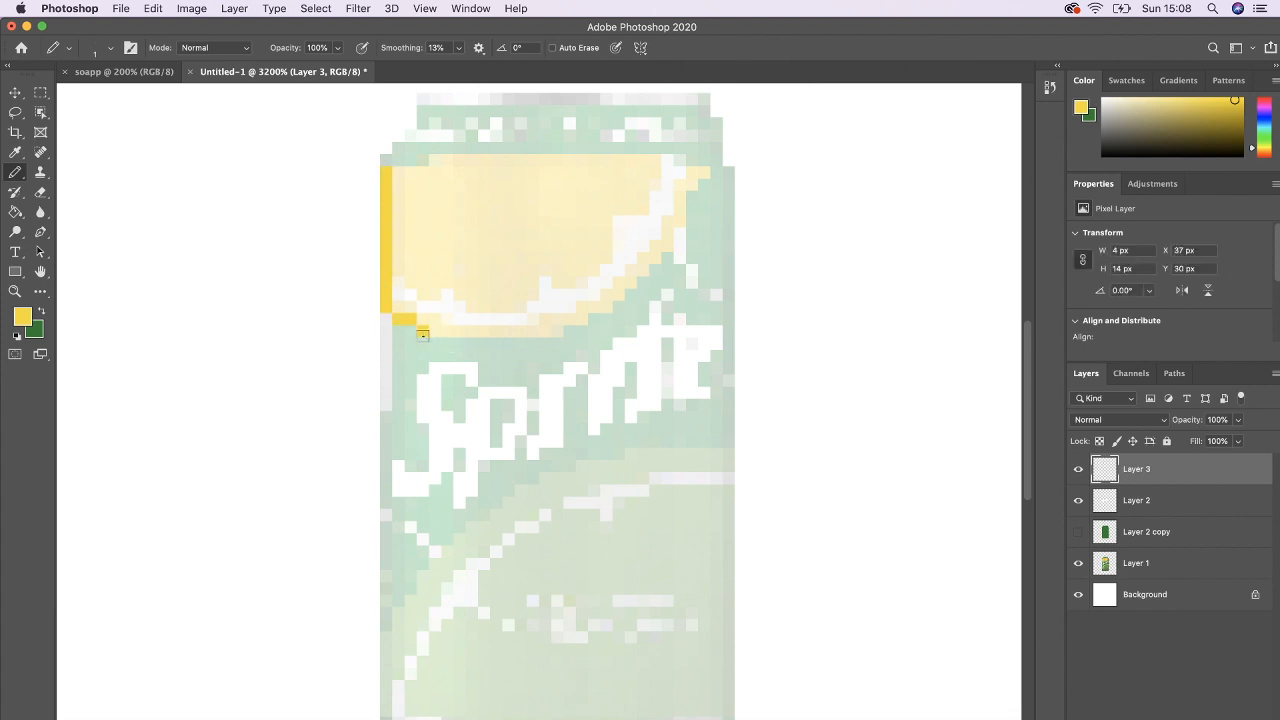
{"action": "left_click", "coordinate": [555, 332], "text": "shift"}
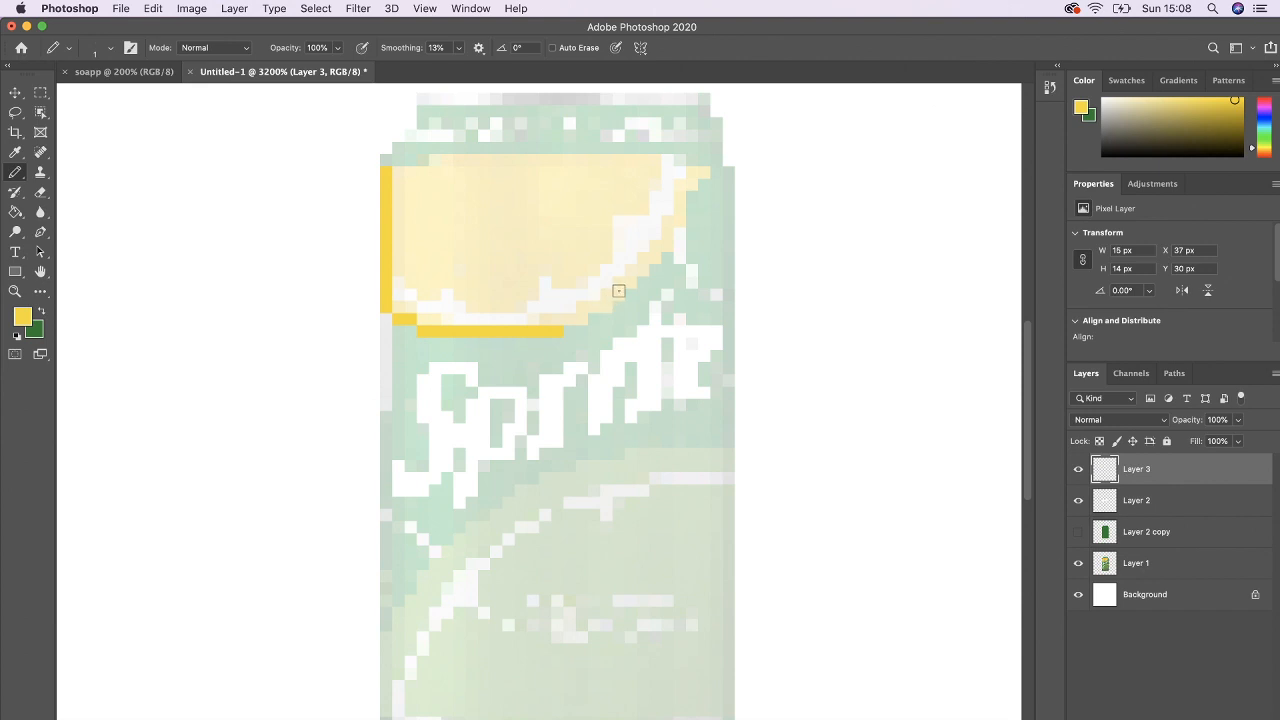
{"action": "left_click", "coordinate": [618, 291], "text": "shift"}
{"action": "left_click", "coordinate": [666, 251], "text": "shift"}
{"action": "left_click", "coordinate": [680, 201], "text": "shift"}
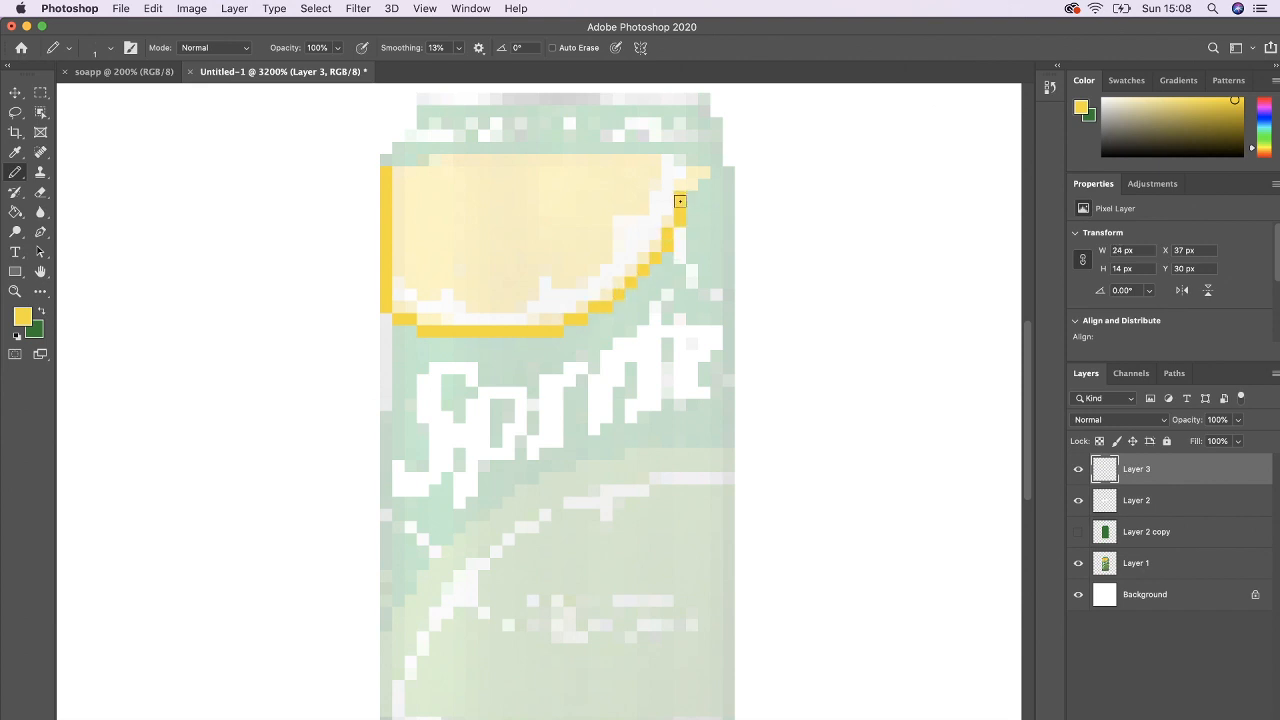
{"action": "left_click", "coordinate": [699, 175], "text": "shift"}
{"action": "left_click_drag", "start_coordinate": [673, 158], "coordinate": [386, 160]}
{"action": "key", "text": "g"}
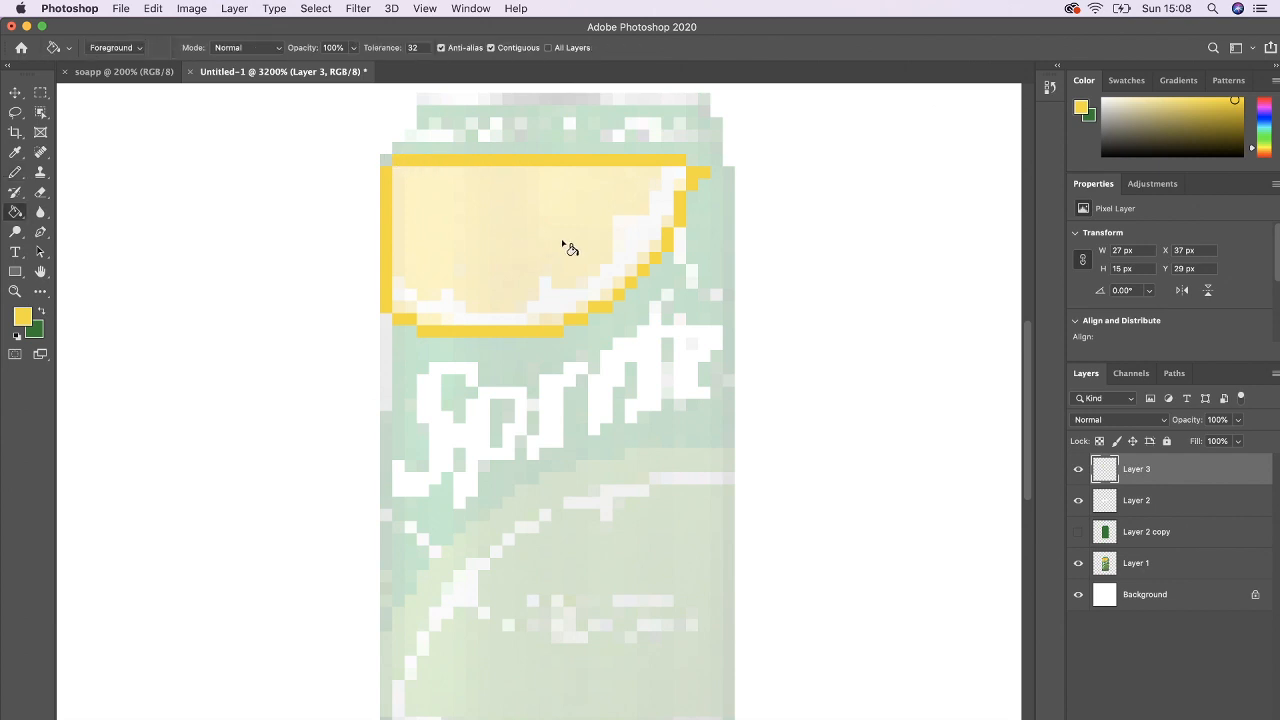
{"action": "left_click", "coordinate": [563, 244]}
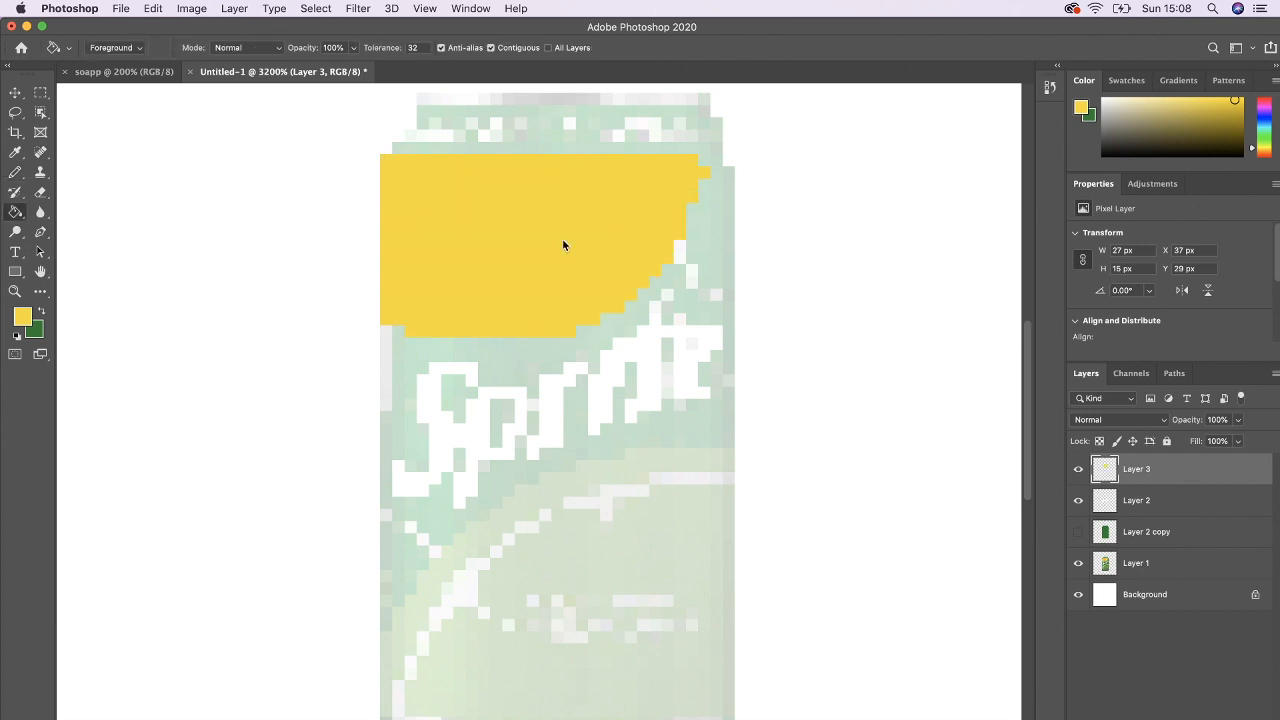
Hide the yellow lemon layer and add a new layer above it for drawing with the Pencil.
{"action": "left_click", "coordinate": [1080, 470]}
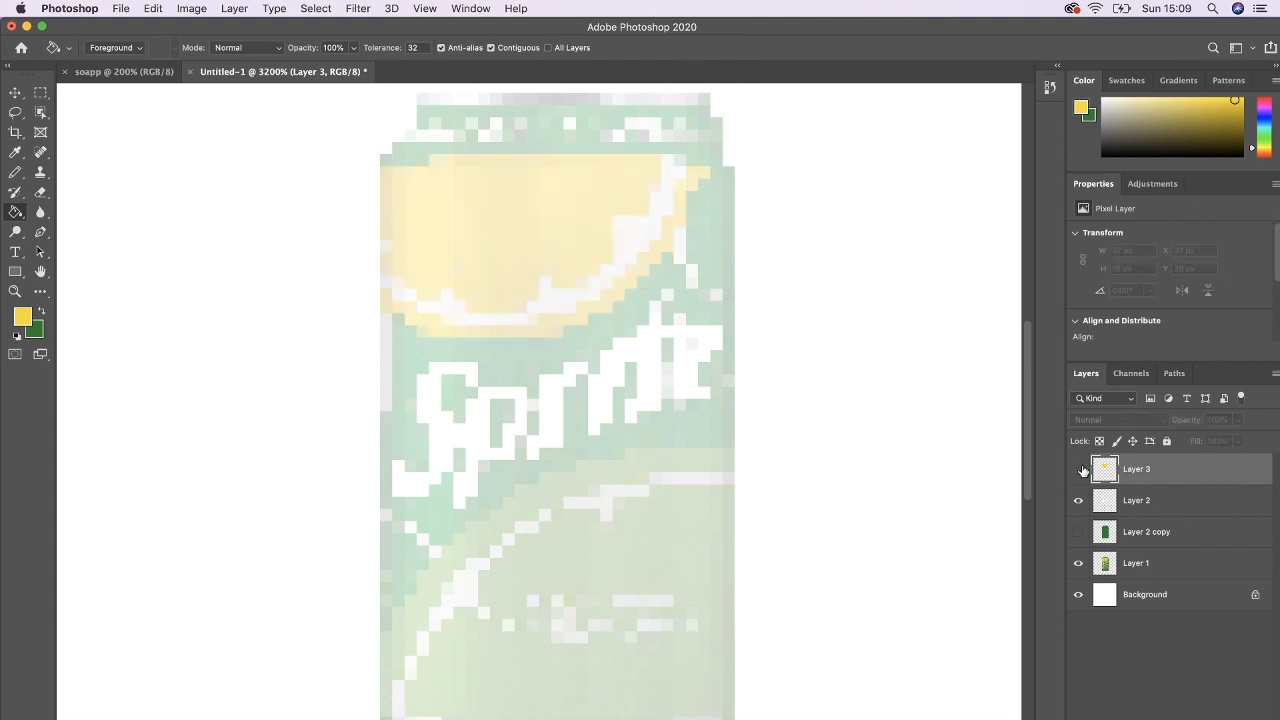
{"action": "key", "text": "super+shift+alt+n"}
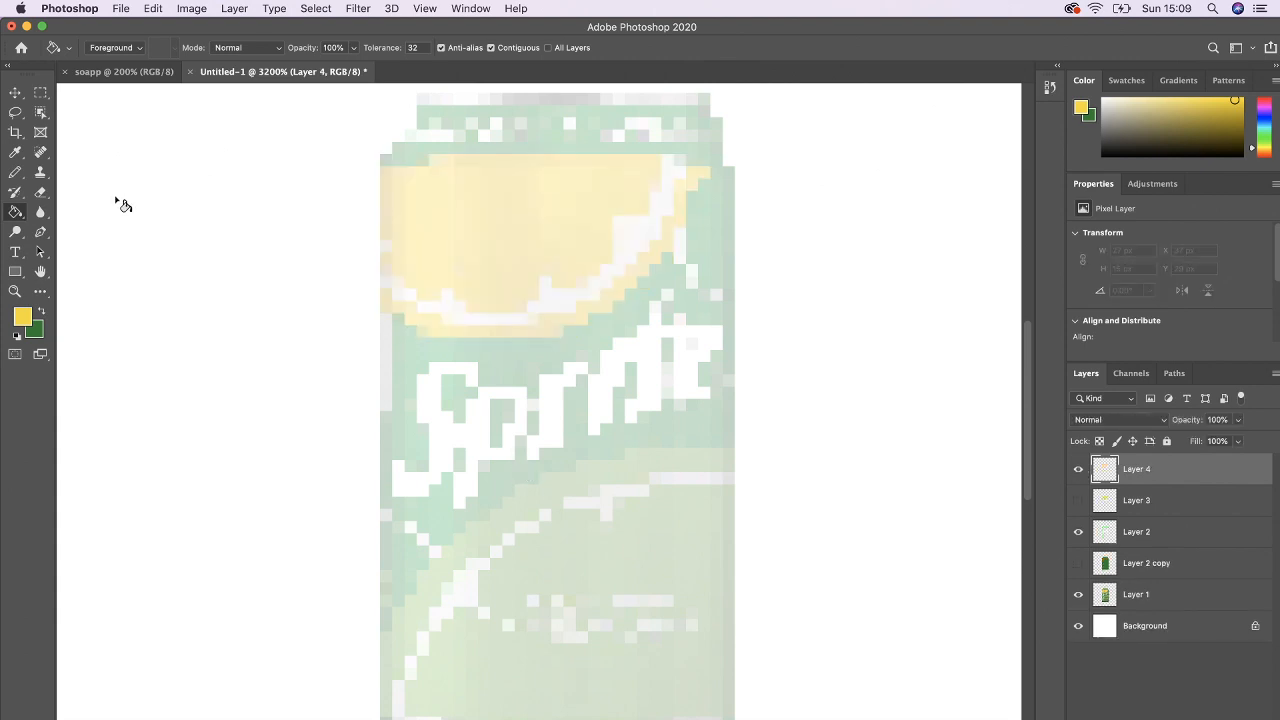
{"action": "left_click", "coordinate": [15, 172]}
{"action": "left_click", "coordinate": [21, 317]}
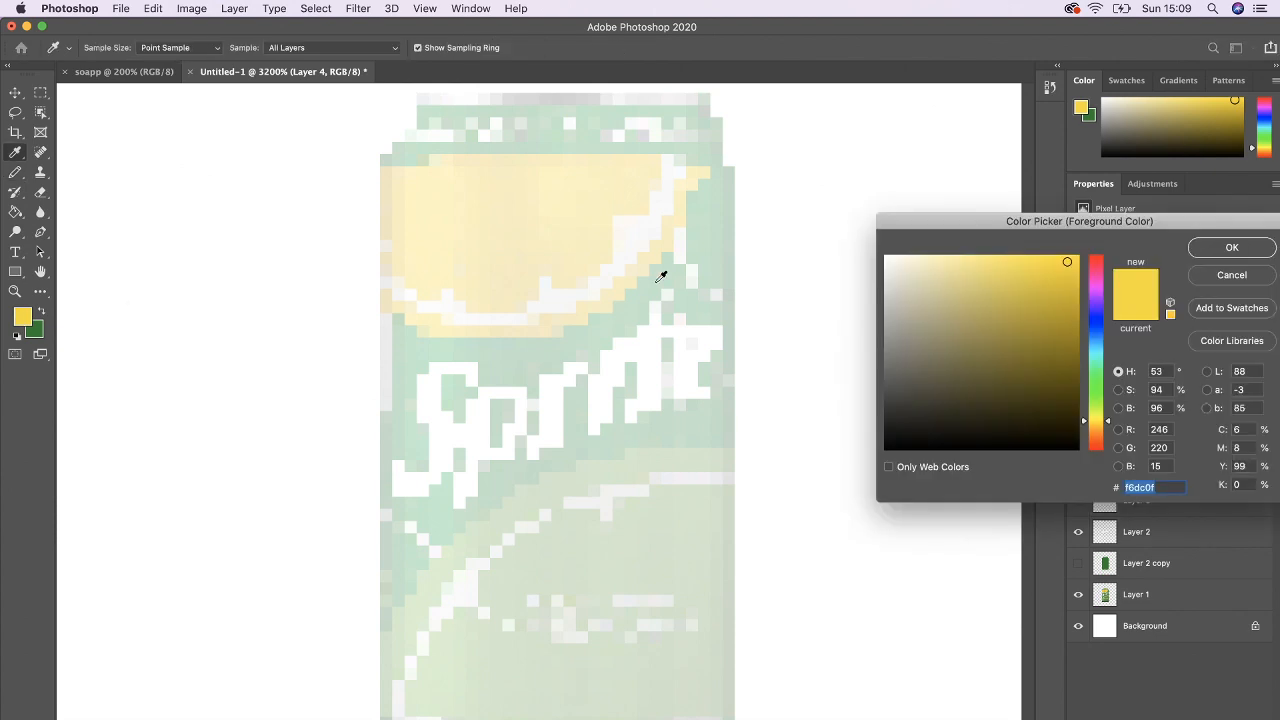
{"action": "left_click", "coordinate": [888, 270]}
{"action": "key", "text": "Return"}
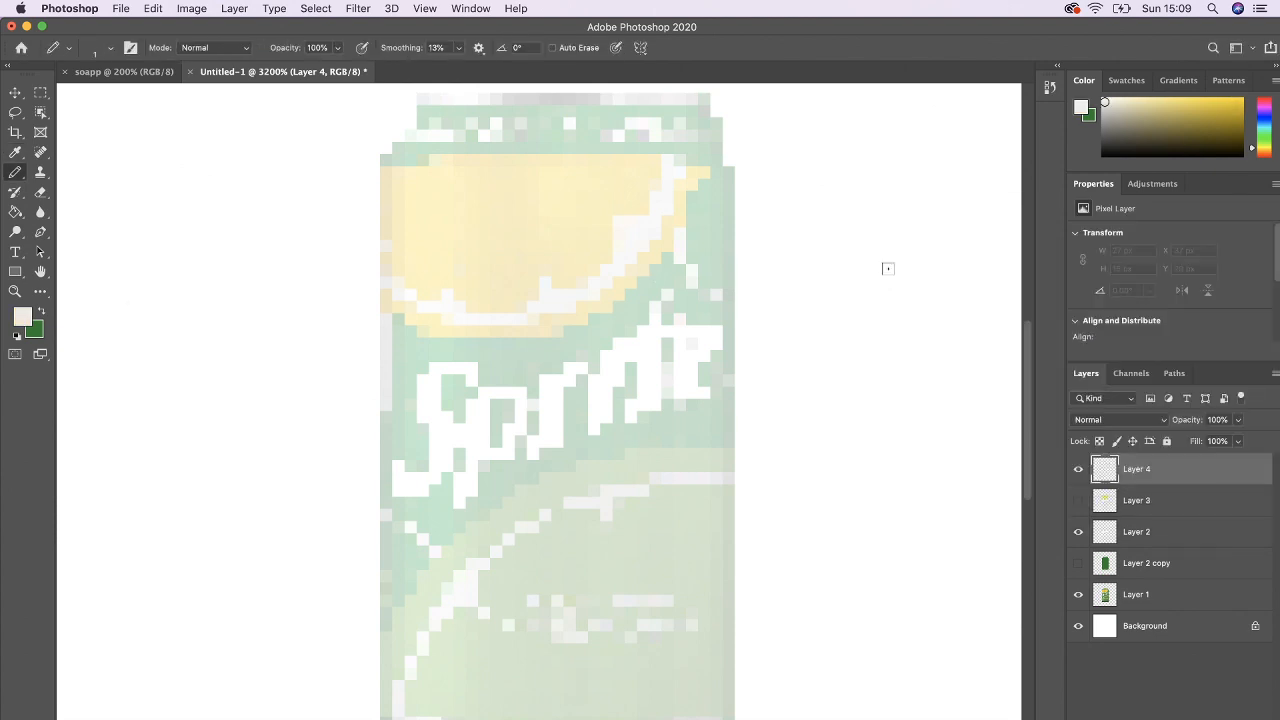
{"action": "left_click_drag", "start_coordinate": [671, 163], "coordinate": [660, 200]}
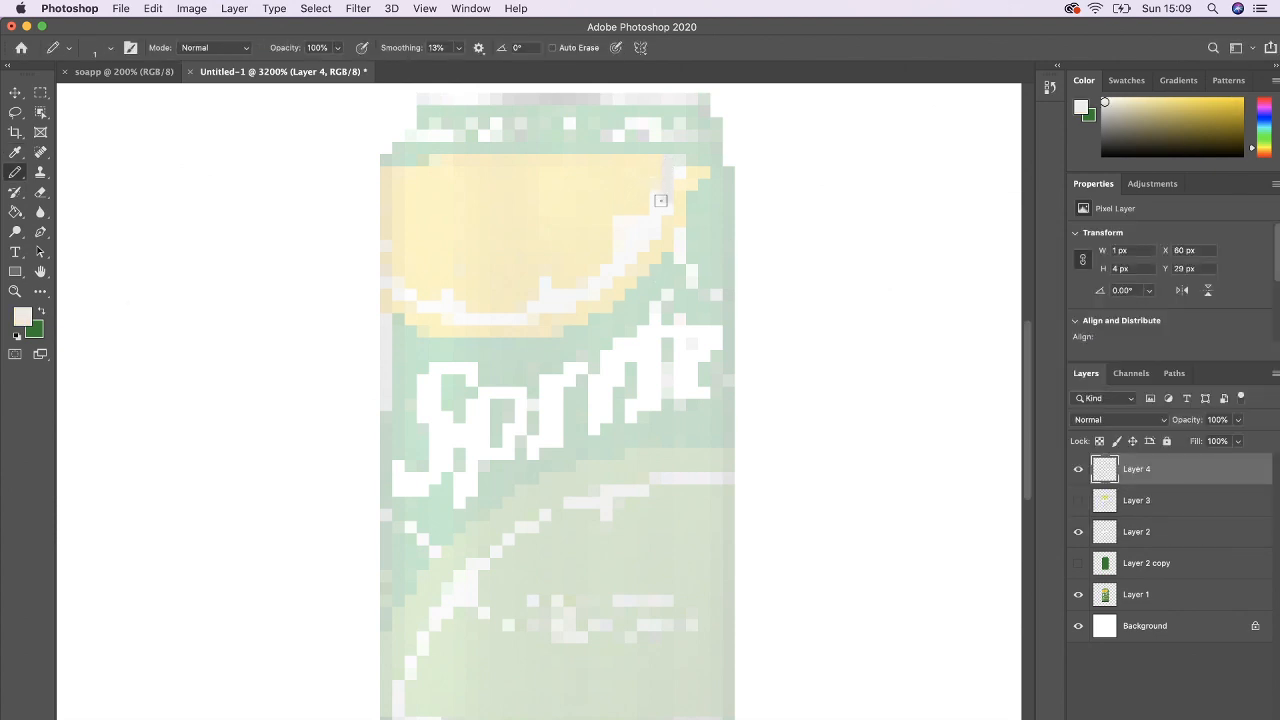
{"action": "key", "text": "super+z"}
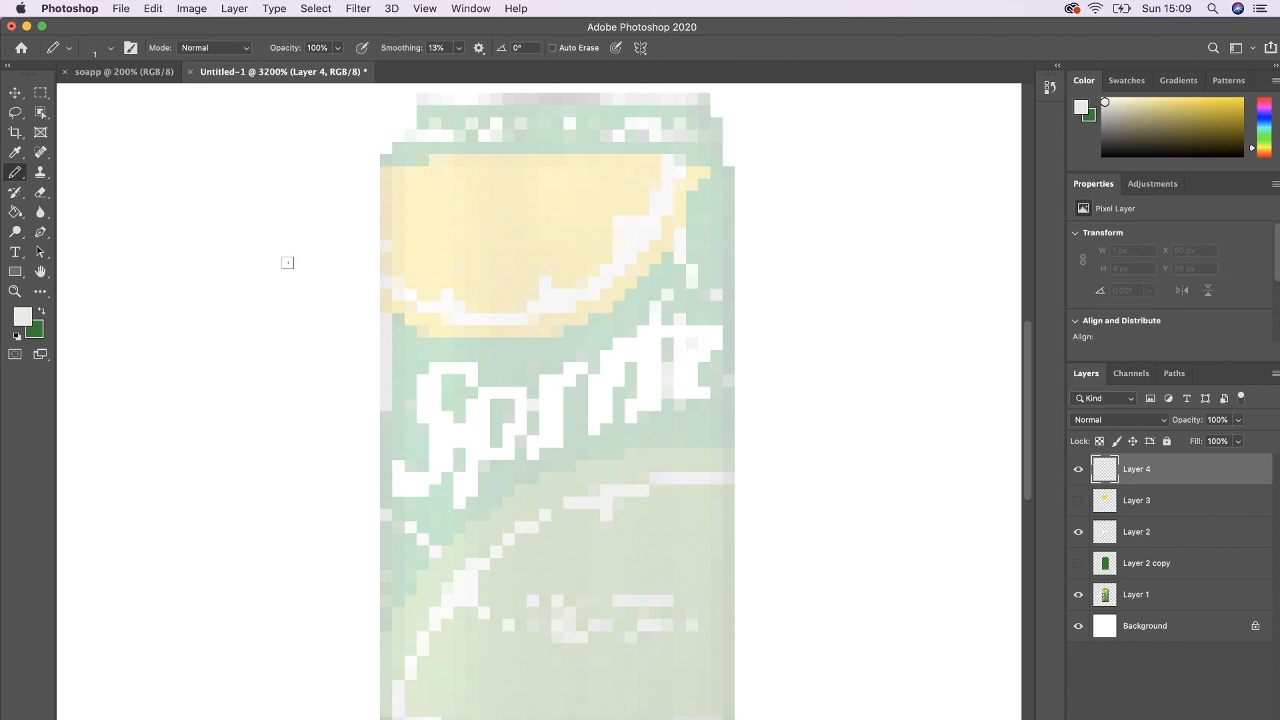
Set the foreground colour to white and trace the lemon's inner rind line on the new layer, up to the lemon's upper edge.
{"action": "left_click", "coordinate": [22, 318]}
{"action": "left_click", "coordinate": [874, 262]}
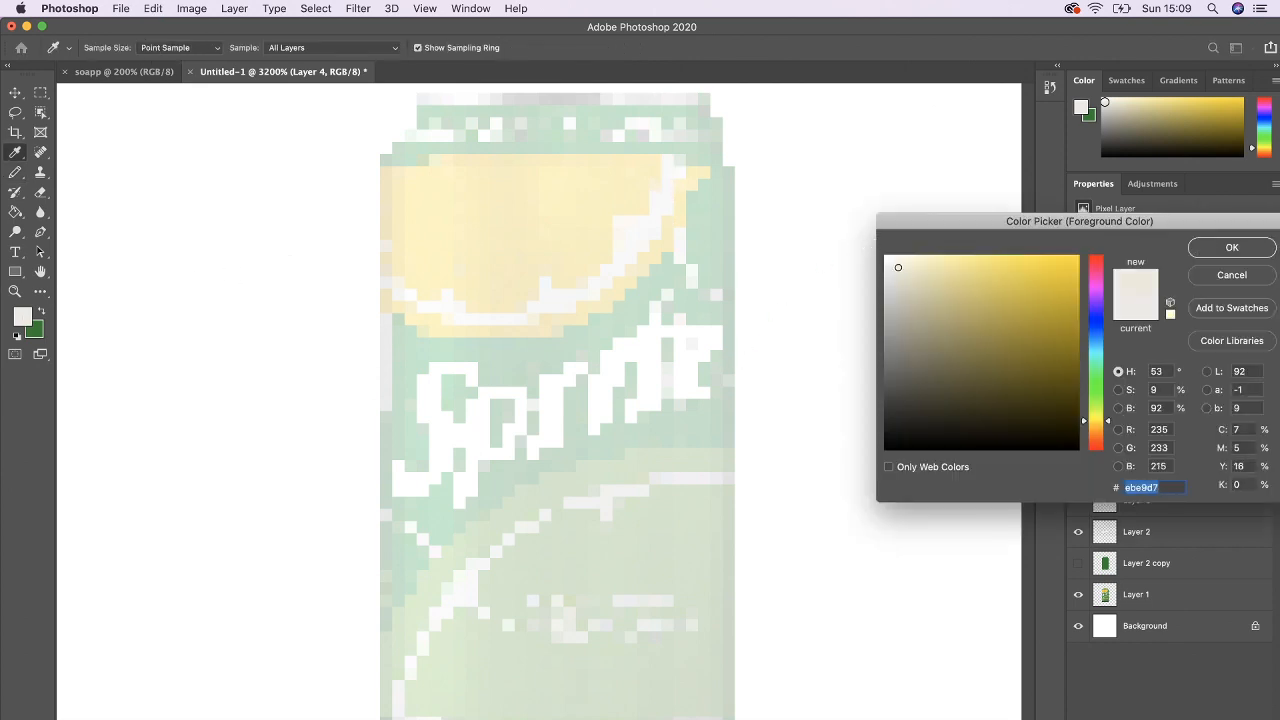
{"action": "key", "text": "Return"}
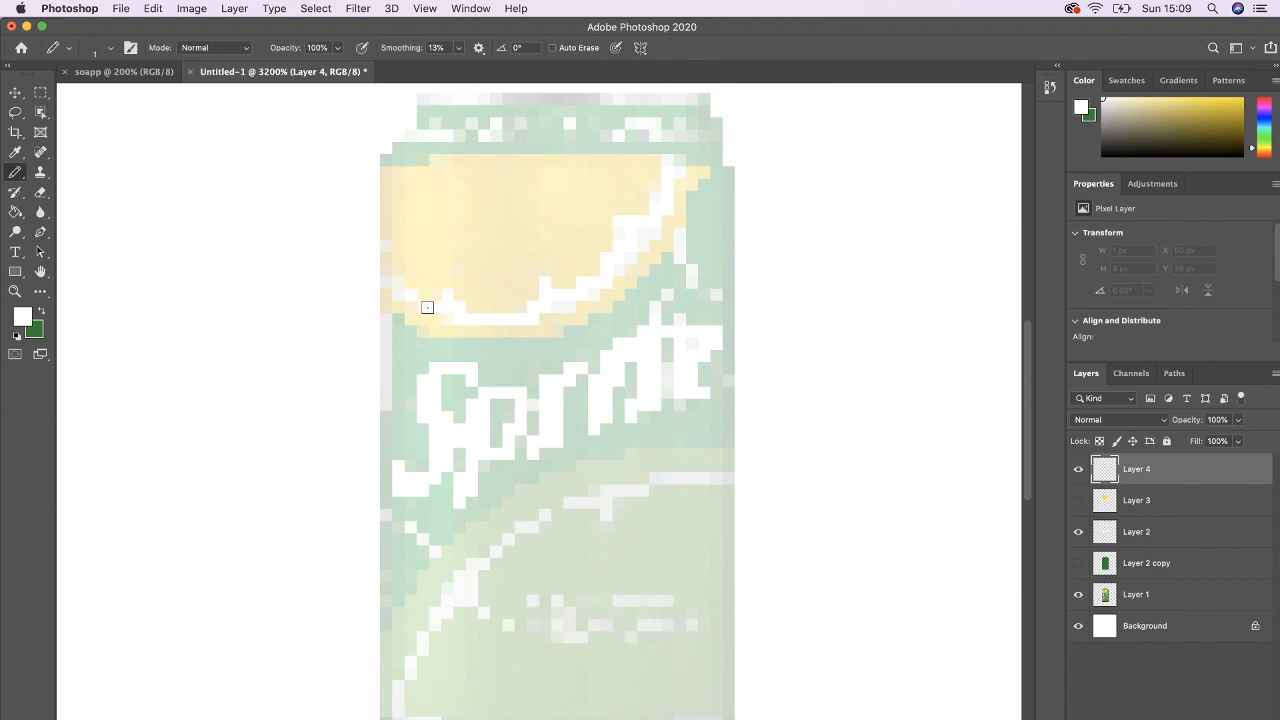
{"action": "left_click_drag", "start_coordinate": [425, 307], "coordinate": [383, 280]}
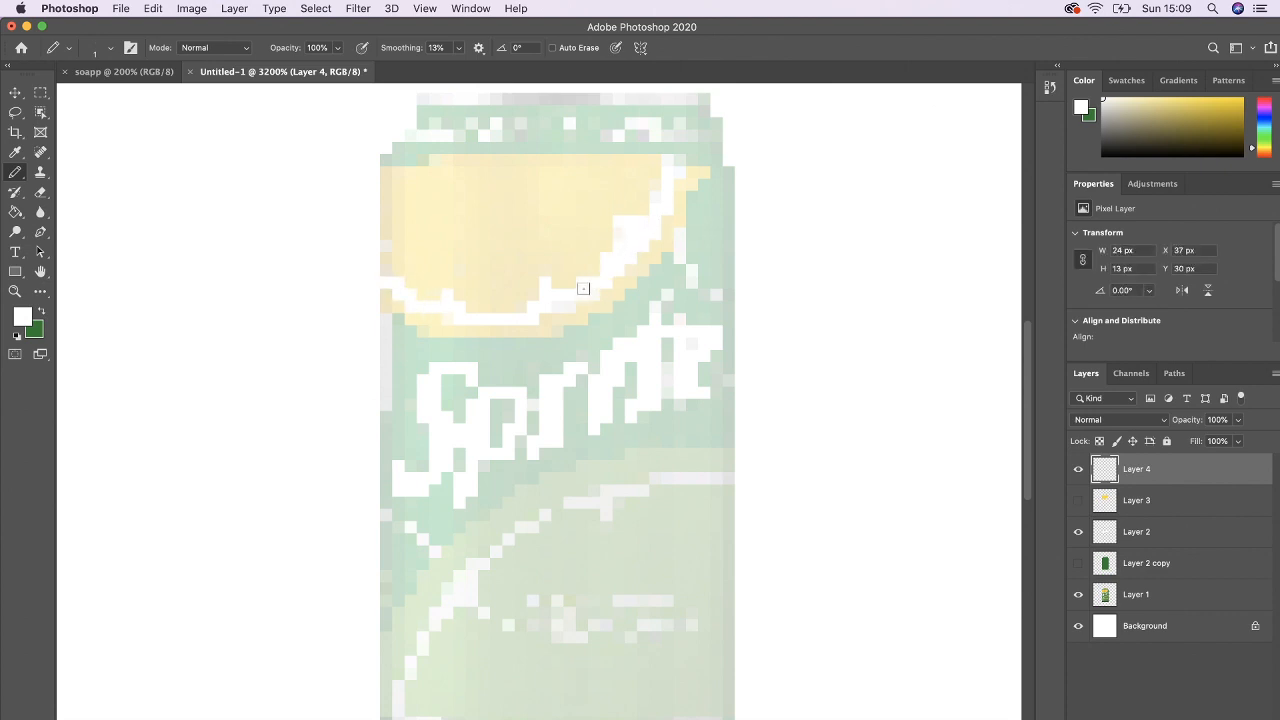
{"action": "left_click", "coordinate": [1077, 500]}
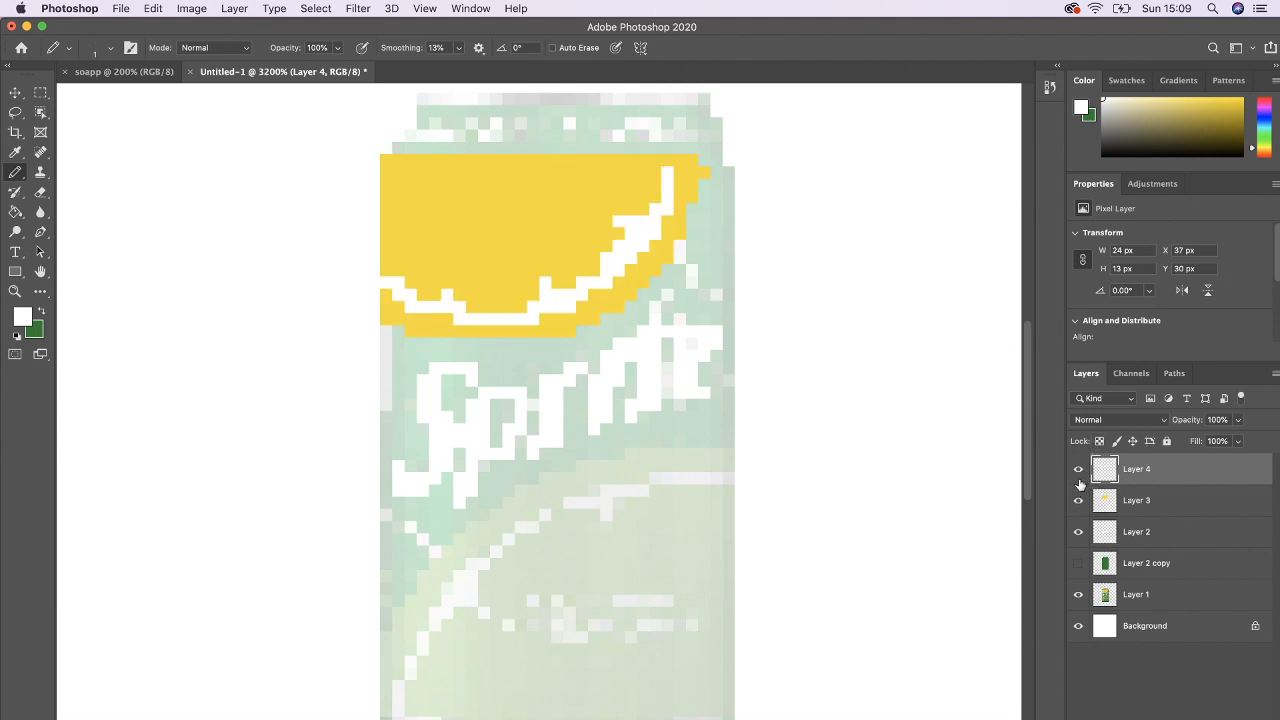
{"action": "left_click", "coordinate": [678, 161]}
{"action": "left_click", "coordinate": [1079, 503]}
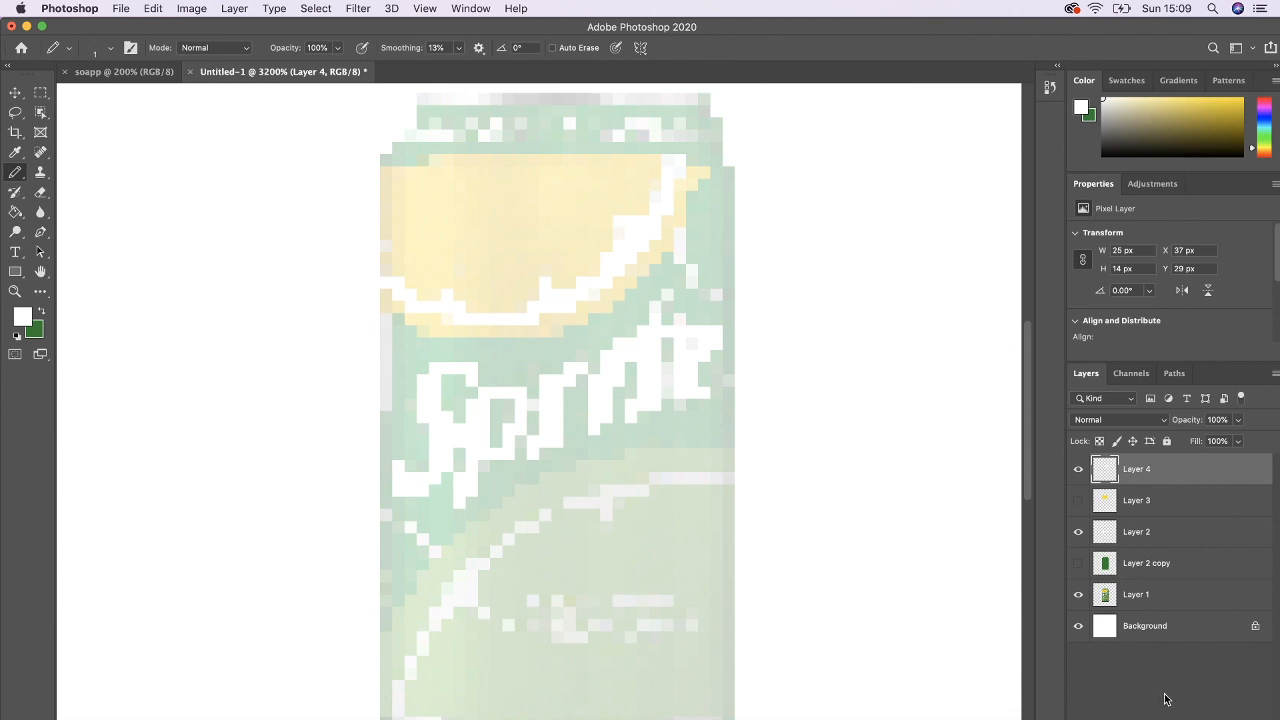
Restore the reference layer to 100% opacity and sample the light grey of the can's bottom rim for the Pencil.
{"action": "left_click", "coordinate": [1148, 598]}
{"action": "left_click_drag", "start_coordinate": [1238, 420], "coordinate": [1272, 440]}
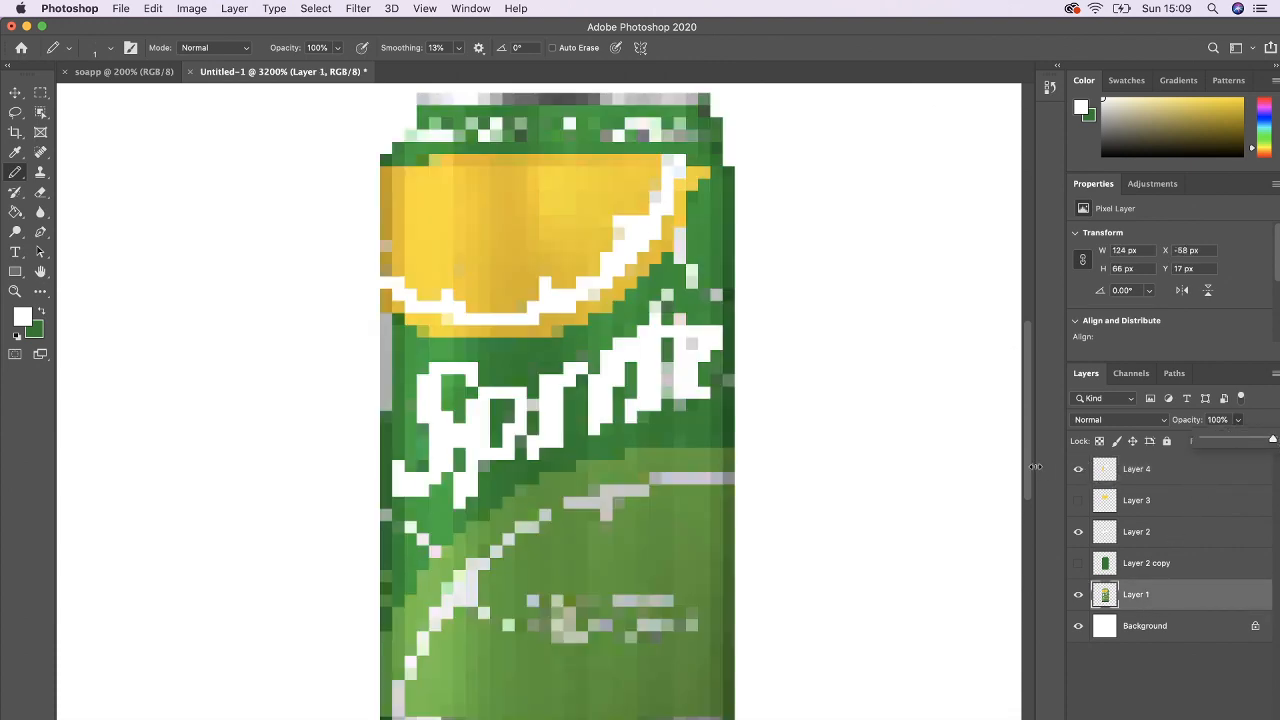
{"action": "left_click_drag", "start_coordinate": [1030, 467], "coordinate": [1028, 498]}
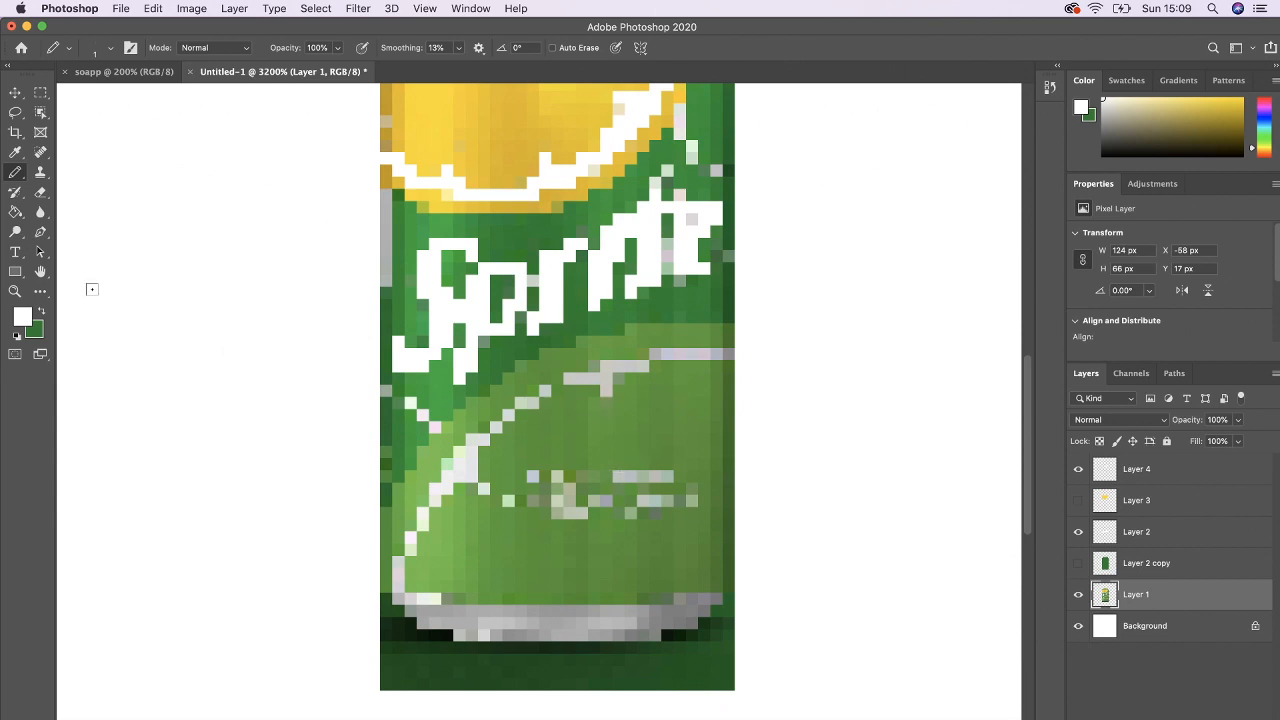
{"action": "left_click", "coordinate": [15, 152]}
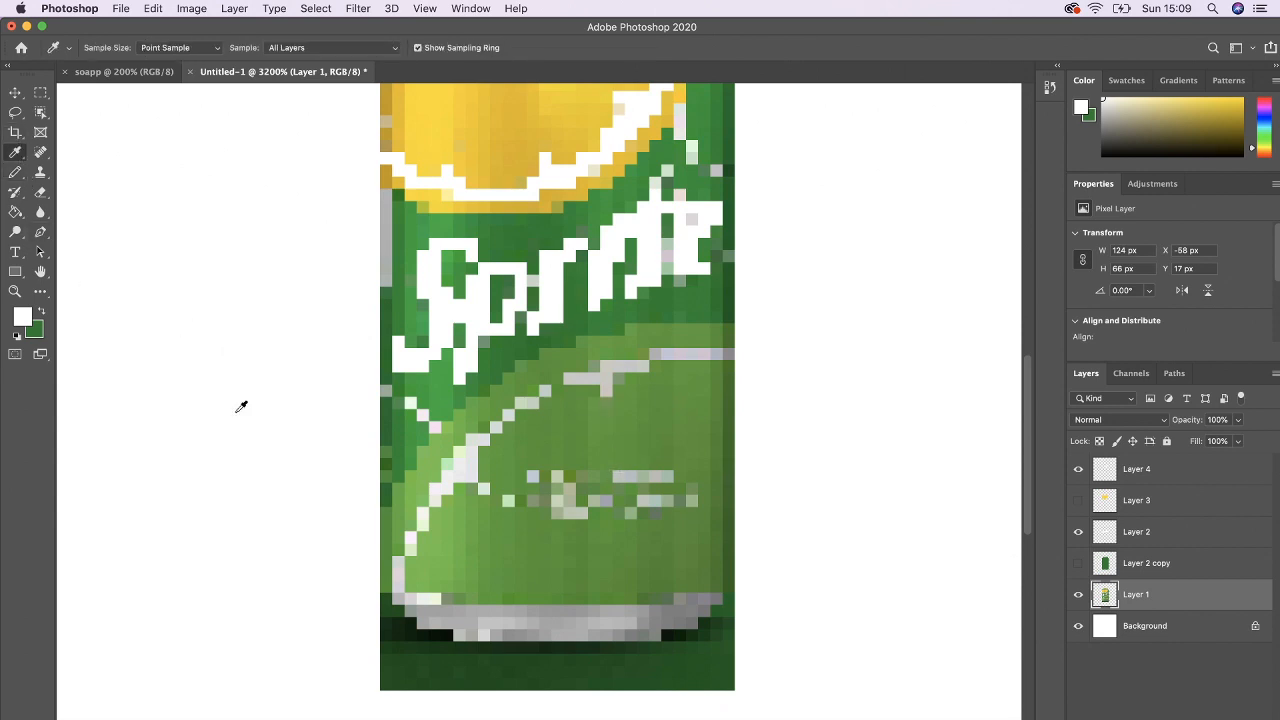
{"action": "left_click", "coordinate": [519, 615]}
{"action": "left_click", "coordinate": [14, 172]}
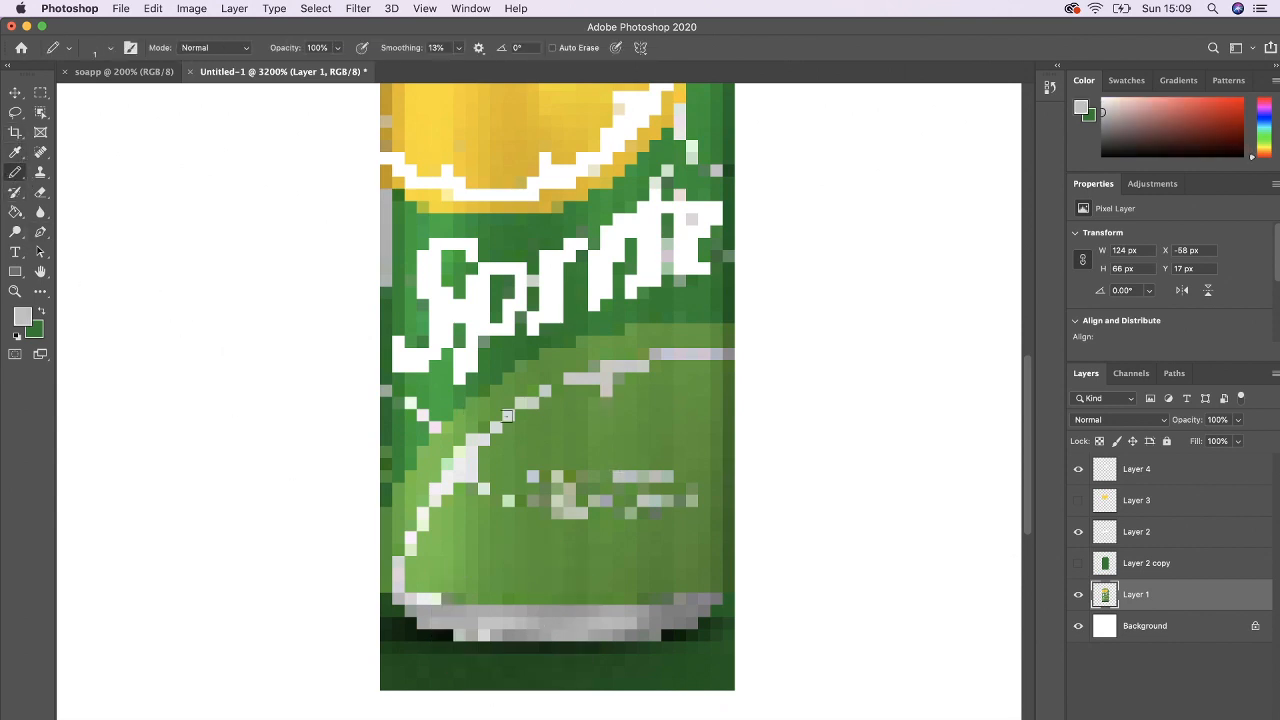
Hide the reference layer, show the green can body layer and add a new layer above it.
{"action": "left_click", "coordinate": [1078, 596]}
{"action": "left_click", "coordinate": [1078, 564]}
{"action": "left_click", "coordinate": [1162, 572]}
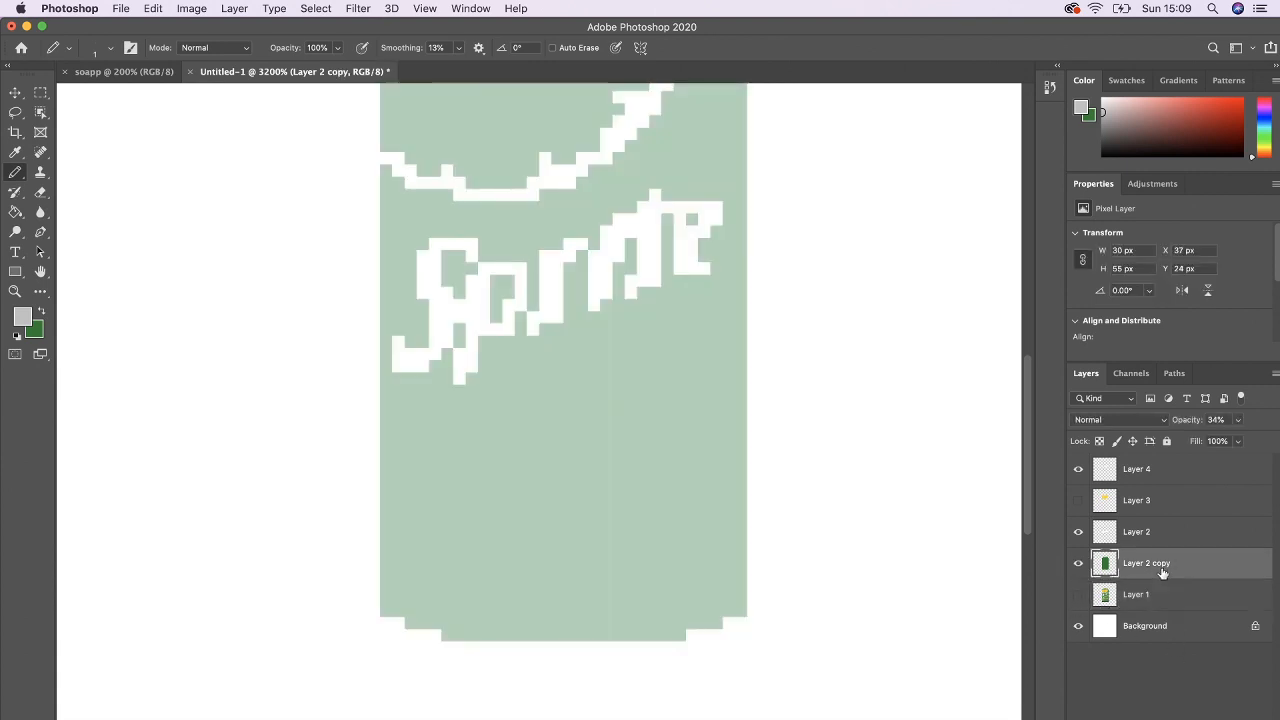
{"action": "left_click", "coordinate": [1238, 718]}
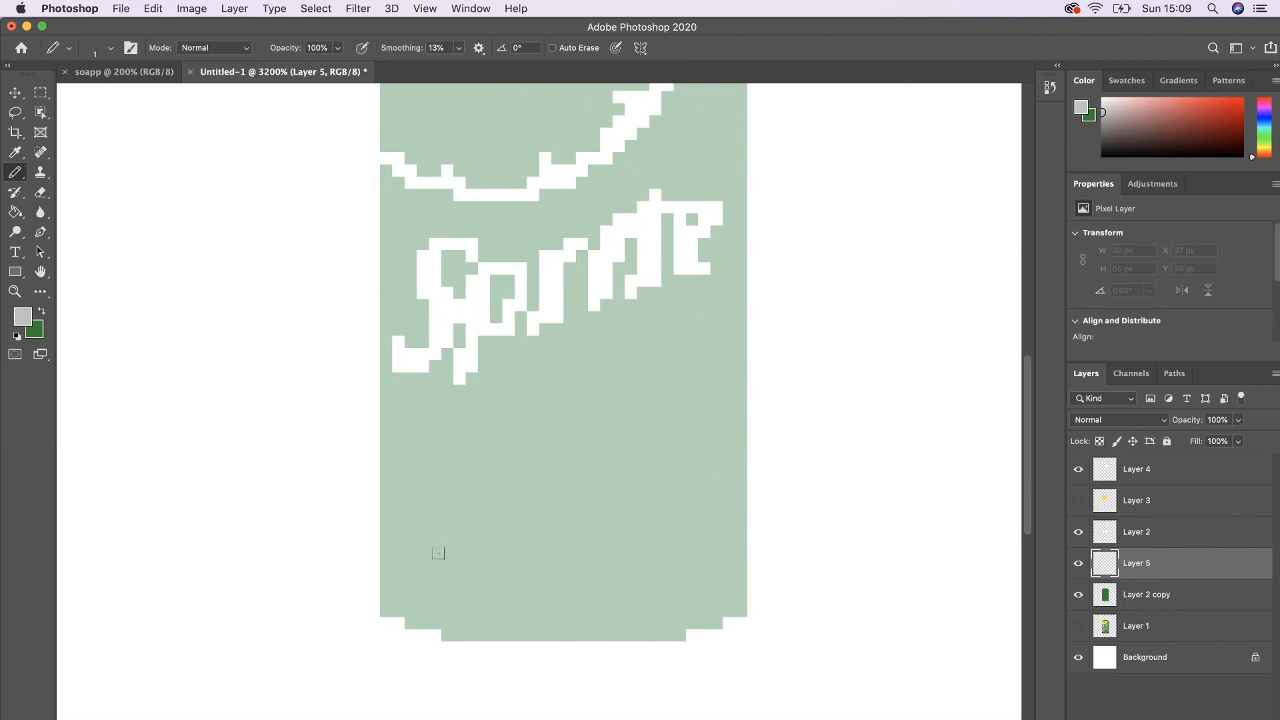
Draw the can's bottom rim in light grey, about 30 × 3 px, with straight Pencil lines on the new layer.
{"action": "left_click", "coordinate": [388, 607]}
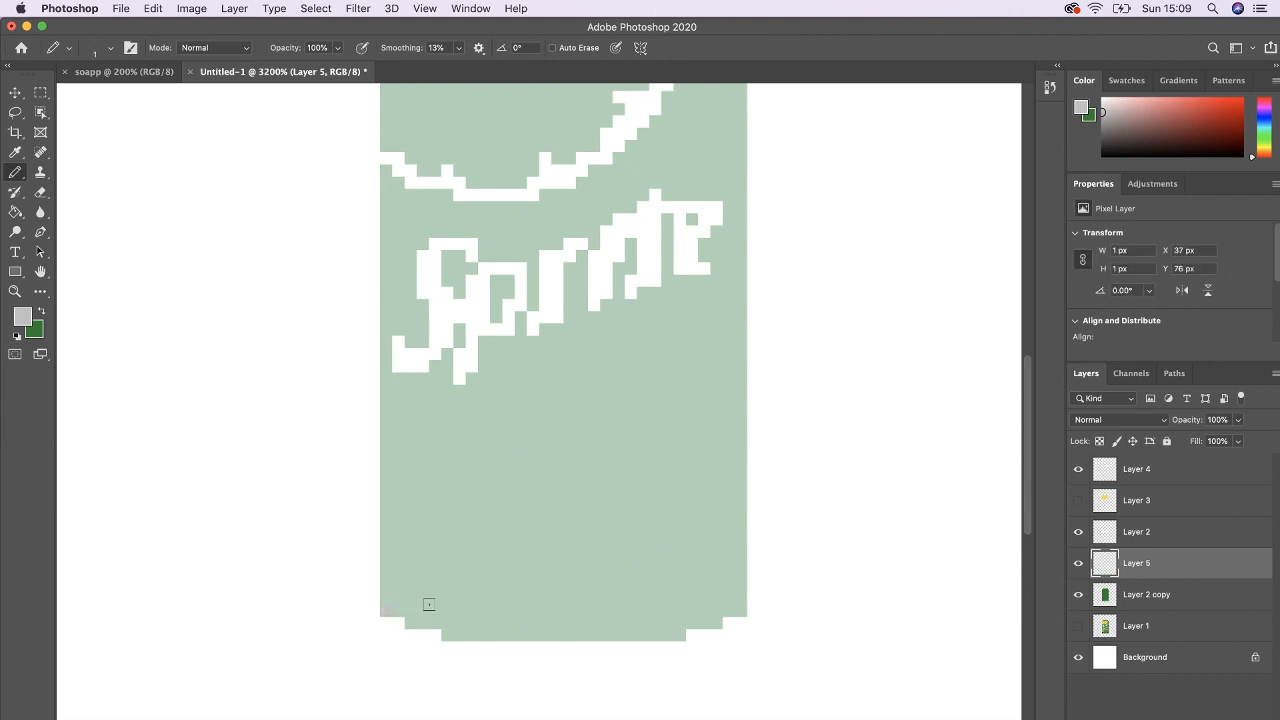
{"action": "left_click", "coordinate": [738, 608], "text": "shift"}
{"action": "left_click", "coordinate": [716, 619]}
{"action": "left_click", "coordinate": [414, 619], "text": "shift"}
{"action": "left_click", "coordinate": [678, 634], "text": "shift"}
Draw a straight light grey line along the can's top edge and show the yellow lemon layer.
{"action": "left_click_drag", "start_coordinate": [1023, 542], "coordinate": [1041, 435]}
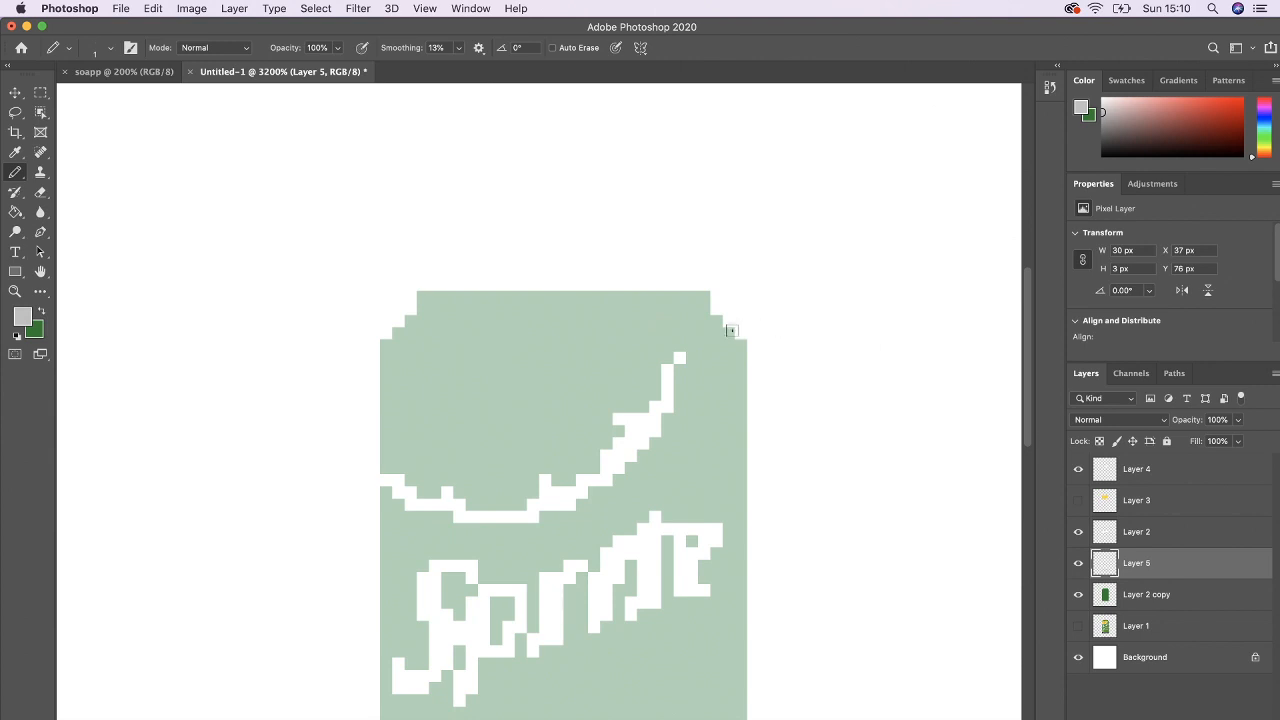
{"action": "left_click", "coordinate": [1086, 628]}
{"action": "left_click", "coordinate": [1086, 628]}
{"action": "left_click", "coordinate": [430, 297], "text": "shift"}
{"action": "key", "text": "super+minus"}
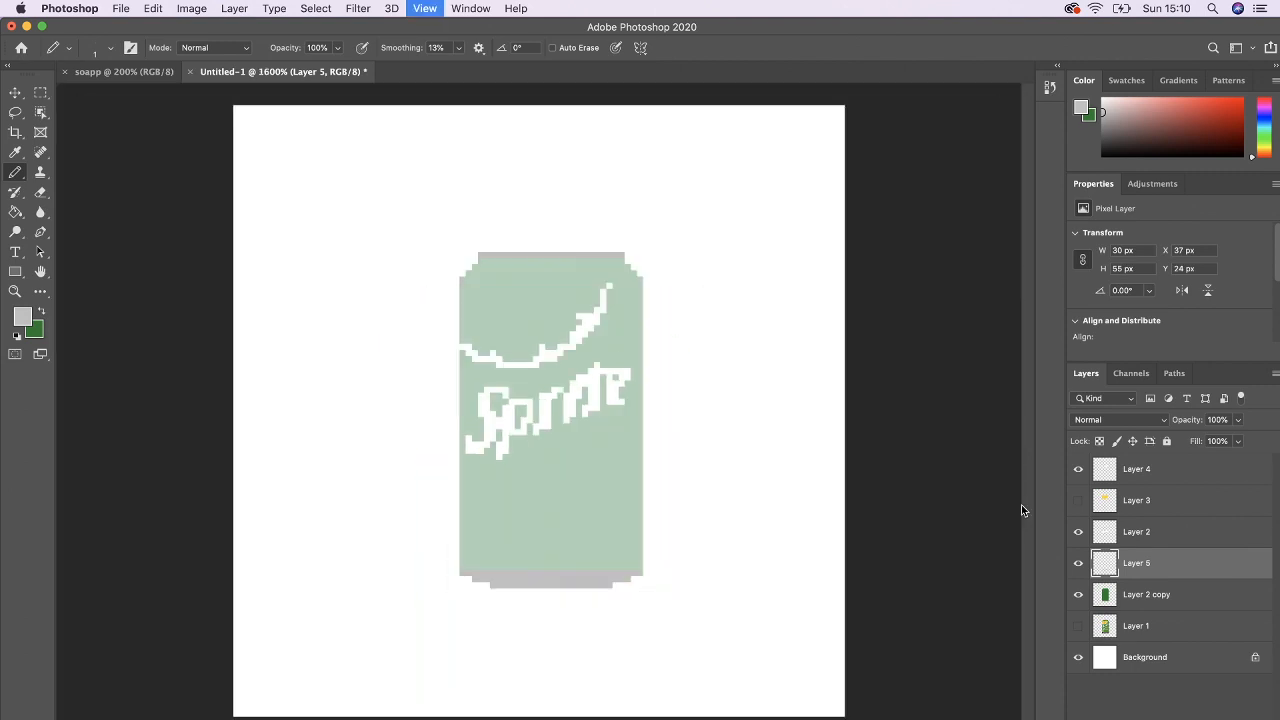
{"action": "key", "text": "super+minus"}
{"action": "key", "text": "super+plus"}
{"action": "key", "text": "super+plus"}
{"action": "left_click", "coordinate": [1099, 502]}
{"action": "left_click", "coordinate": [1078, 502]}
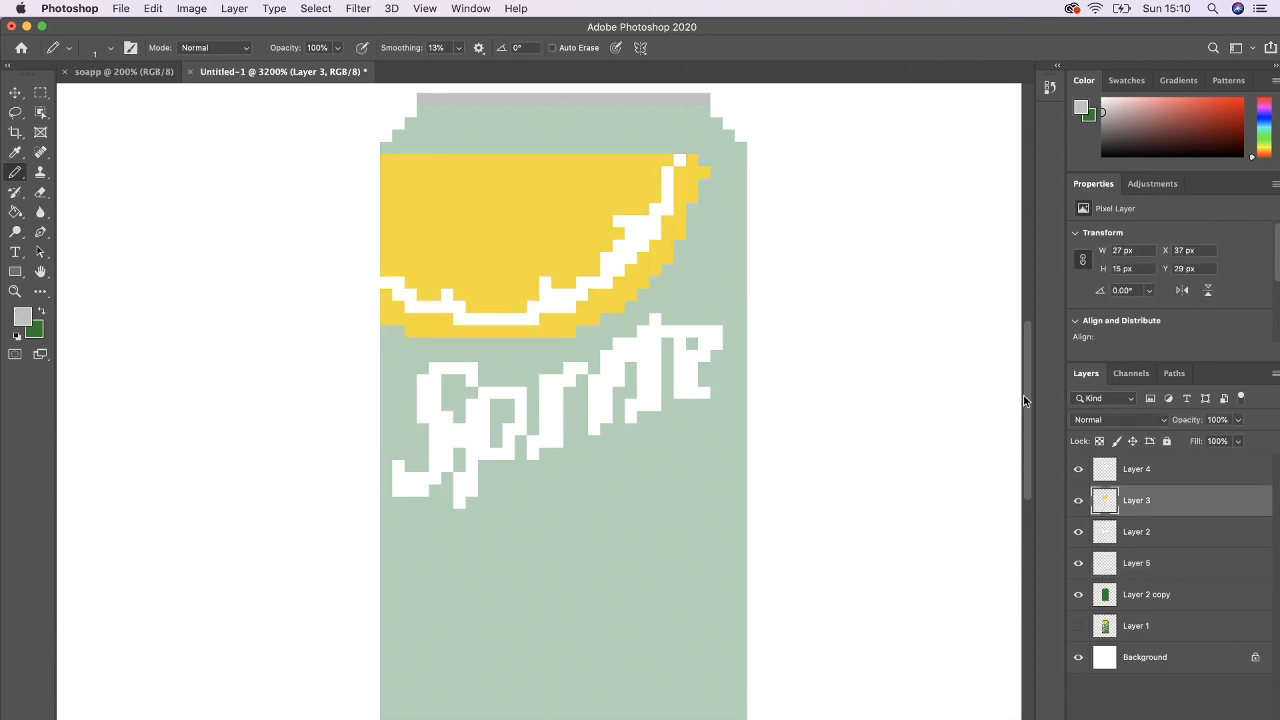
Show the reference layer instead of the green can body and sample the lime's light green for the Pencil.
{"action": "left_click_drag", "start_coordinate": [1023, 395], "coordinate": [1027, 412]}
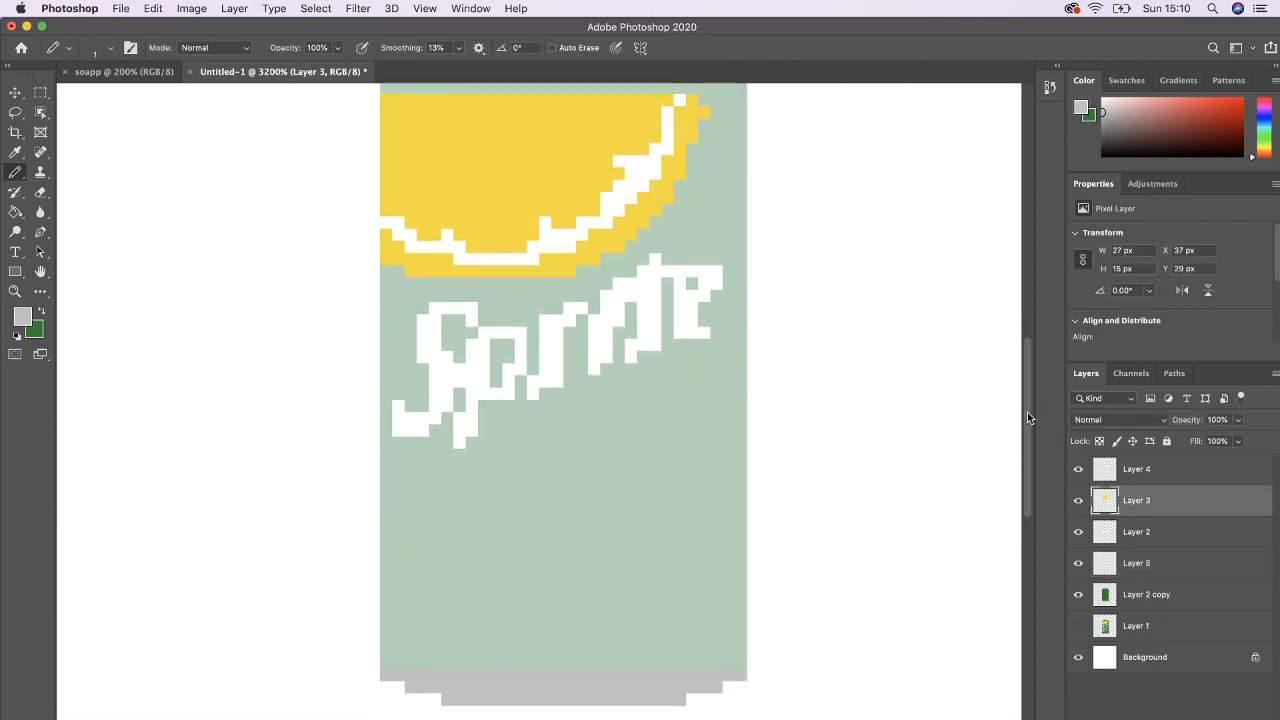
{"action": "left_click", "coordinate": [1078, 595]}
{"action": "left_click", "coordinate": [1078, 626]}
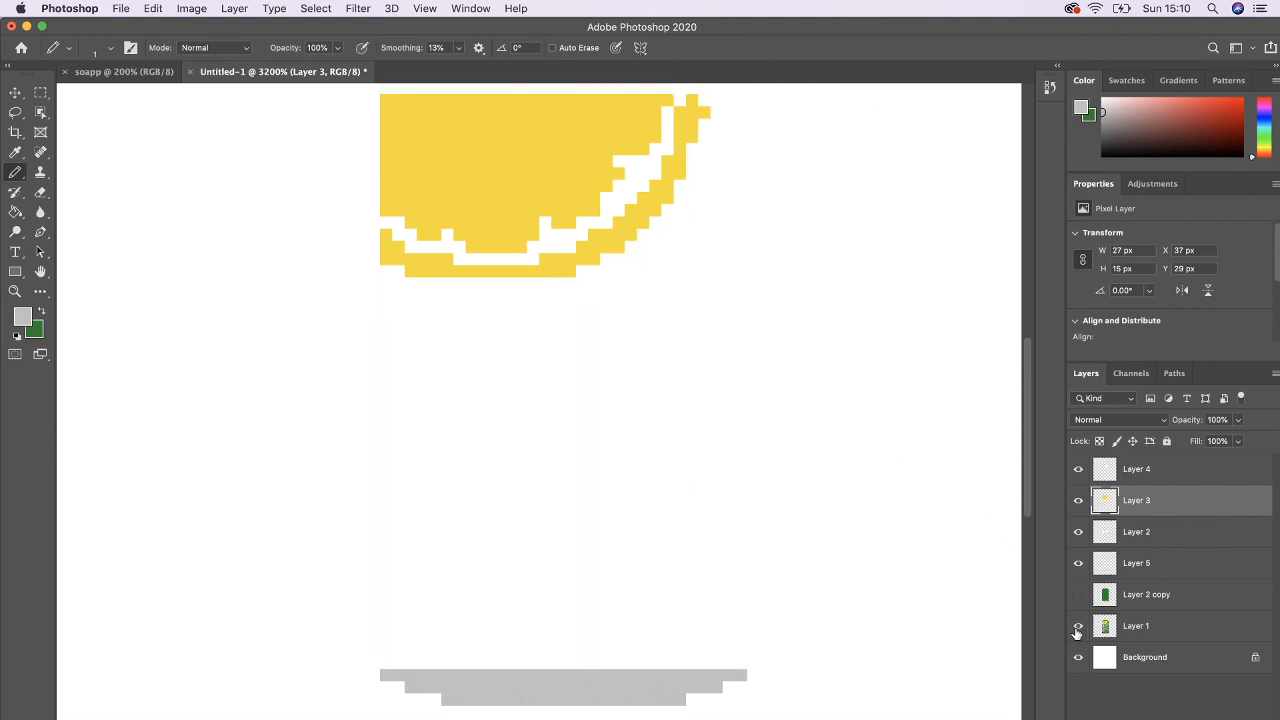
{"action": "left_click", "coordinate": [1136, 626]}
{"action": "key", "text": "i"}
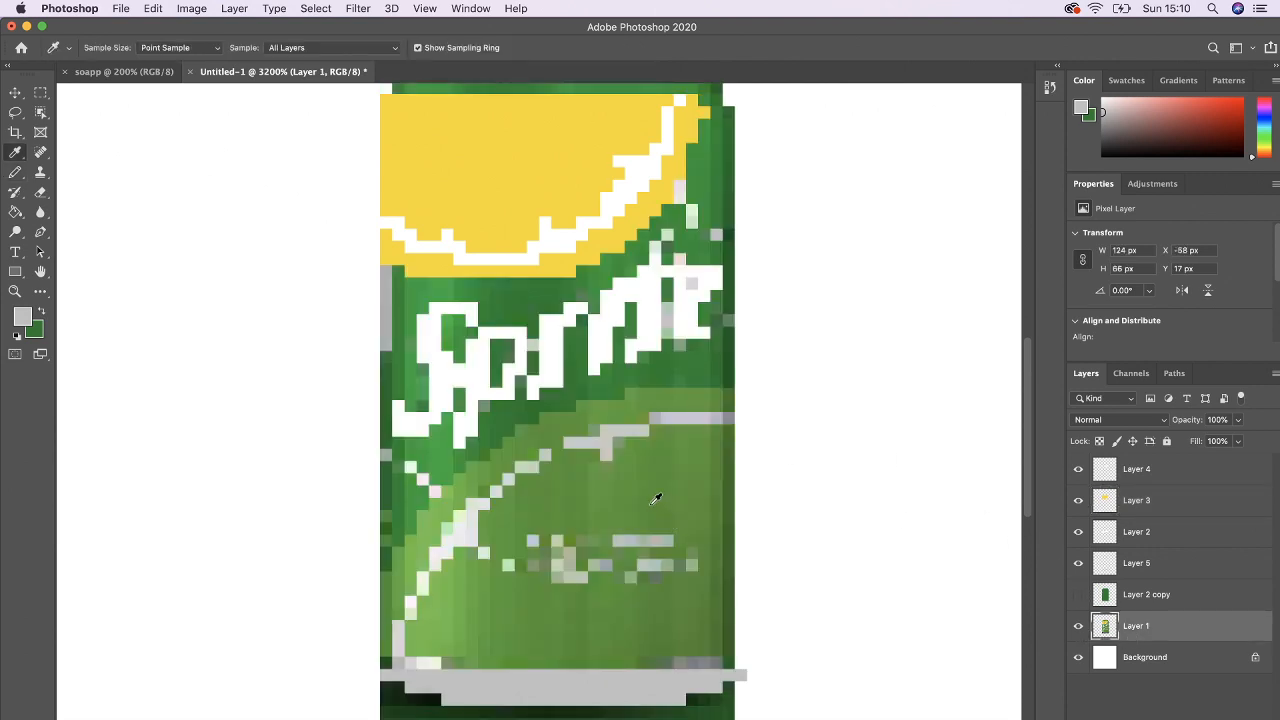
{"action": "left_click", "coordinate": [607, 487]}
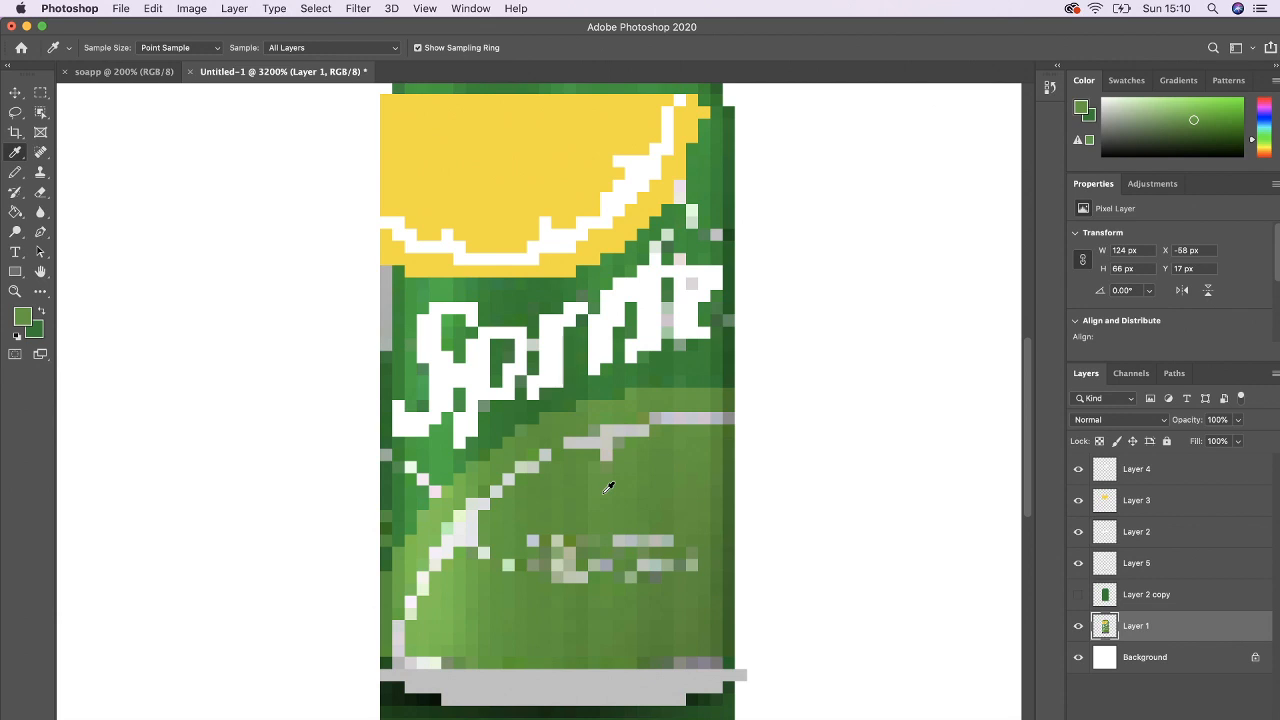
{"action": "key", "text": "b"}
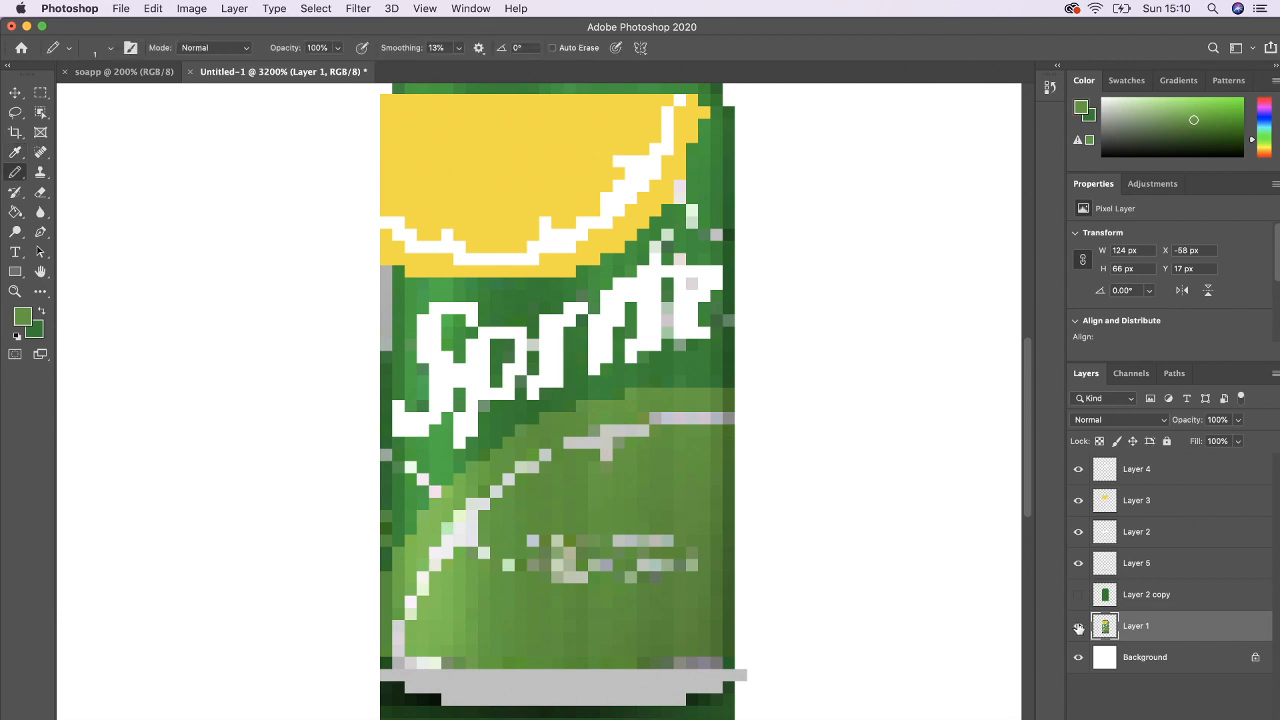
Lower the reference layer's opacity to 32% and add a new layer above Layer 4.
{"action": "left_click", "coordinate": [1238, 420]}
{"action": "left_click", "coordinate": [1190, 441]}
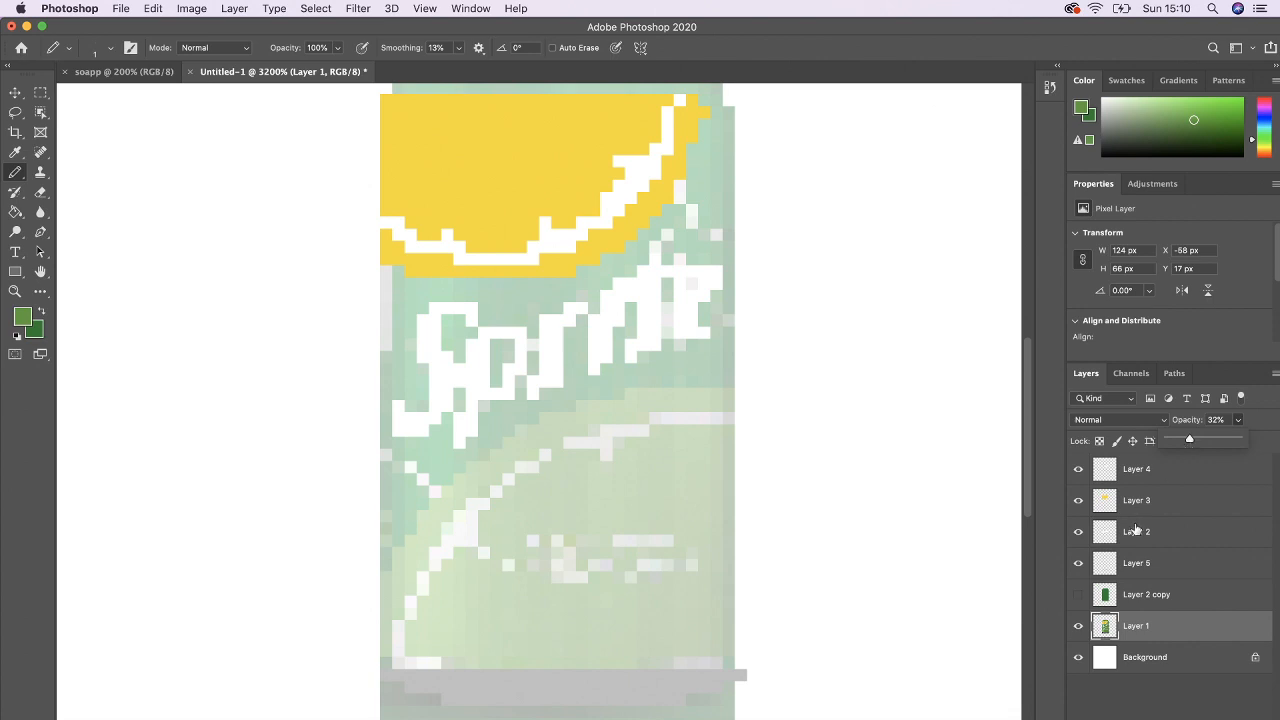
{"action": "left_click", "coordinate": [1149, 473]}
{"action": "left_click", "coordinate": [1149, 473]}
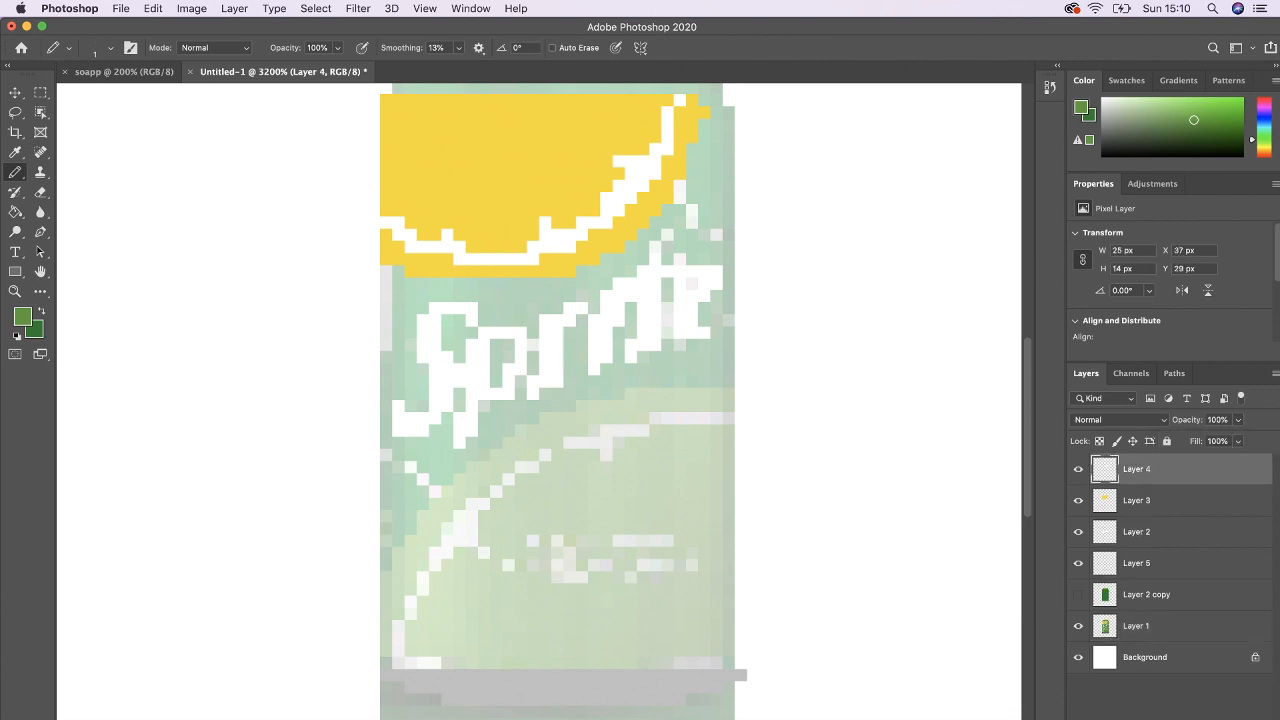
{"action": "key", "text": "alt+shift+super+n"}
Trace the lime's curved upper edge in light green with connected Pencil lines, starting at the can's left side.
{"action": "left_click", "coordinate": [385, 577]}
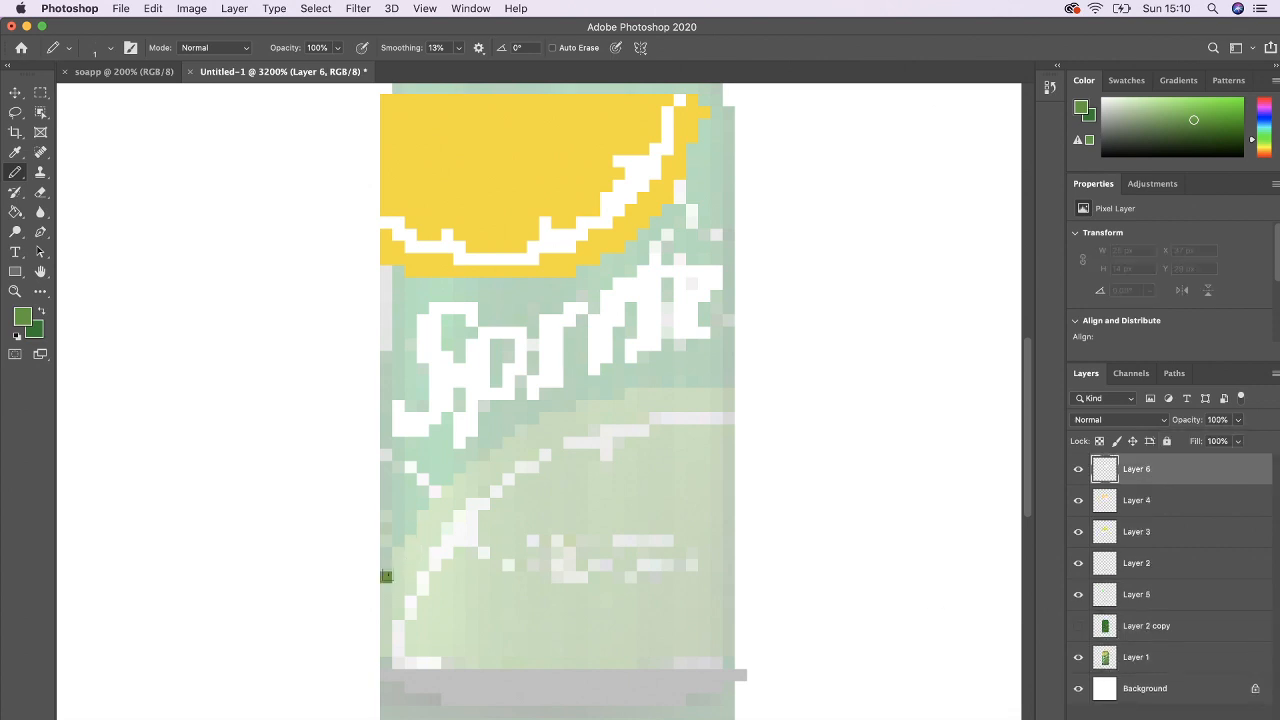
{"action": "left_click", "coordinate": [442, 499], "text": "shift"}
{"action": "key", "text": "super+z"}
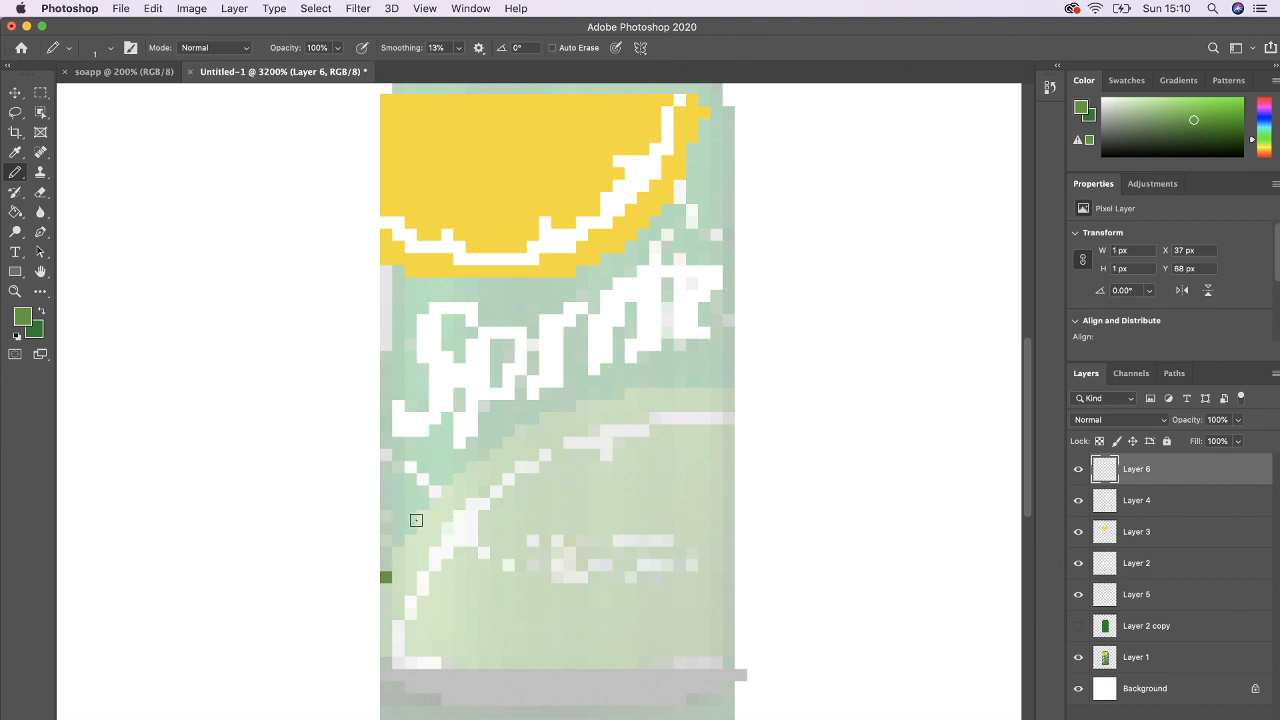
{"action": "left_click", "coordinate": [420, 518], "text": "shift"}
{"action": "left_click", "coordinate": [482, 464], "text": "shift"}
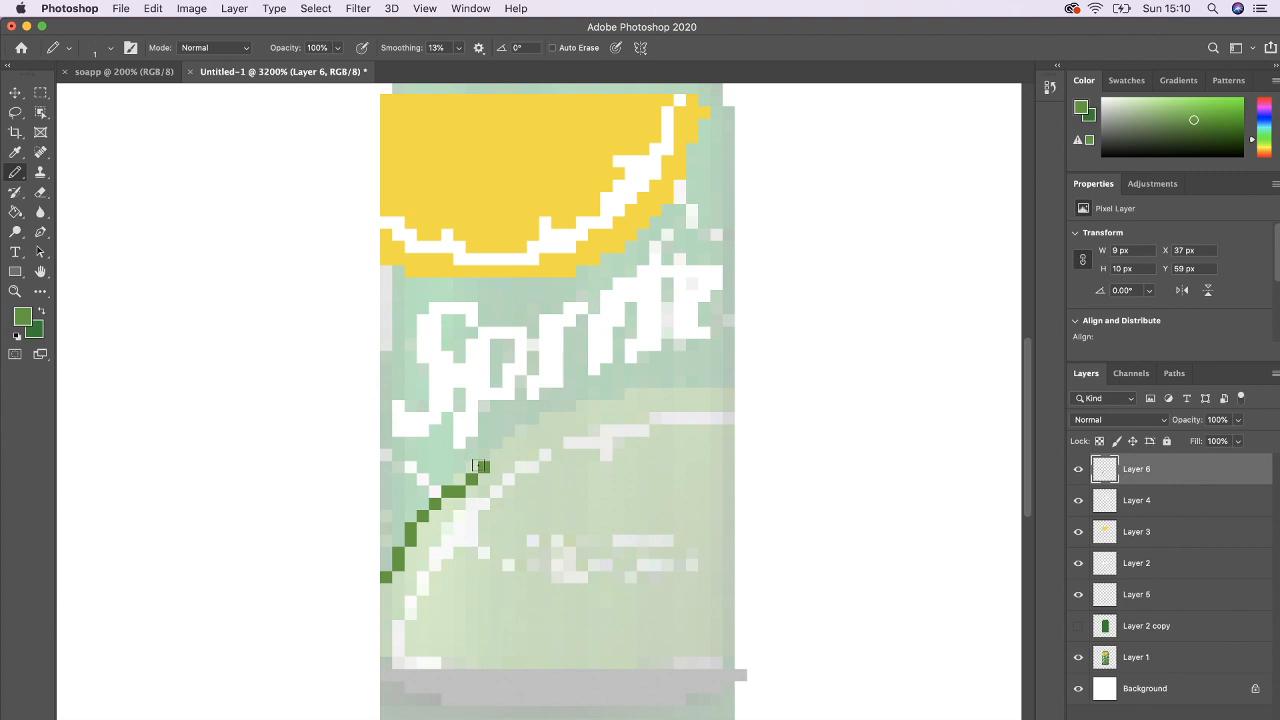
{"action": "left_click", "coordinate": [546, 419], "text": "shift"}
{"action": "left_click", "coordinate": [637, 398], "text": "shift"}
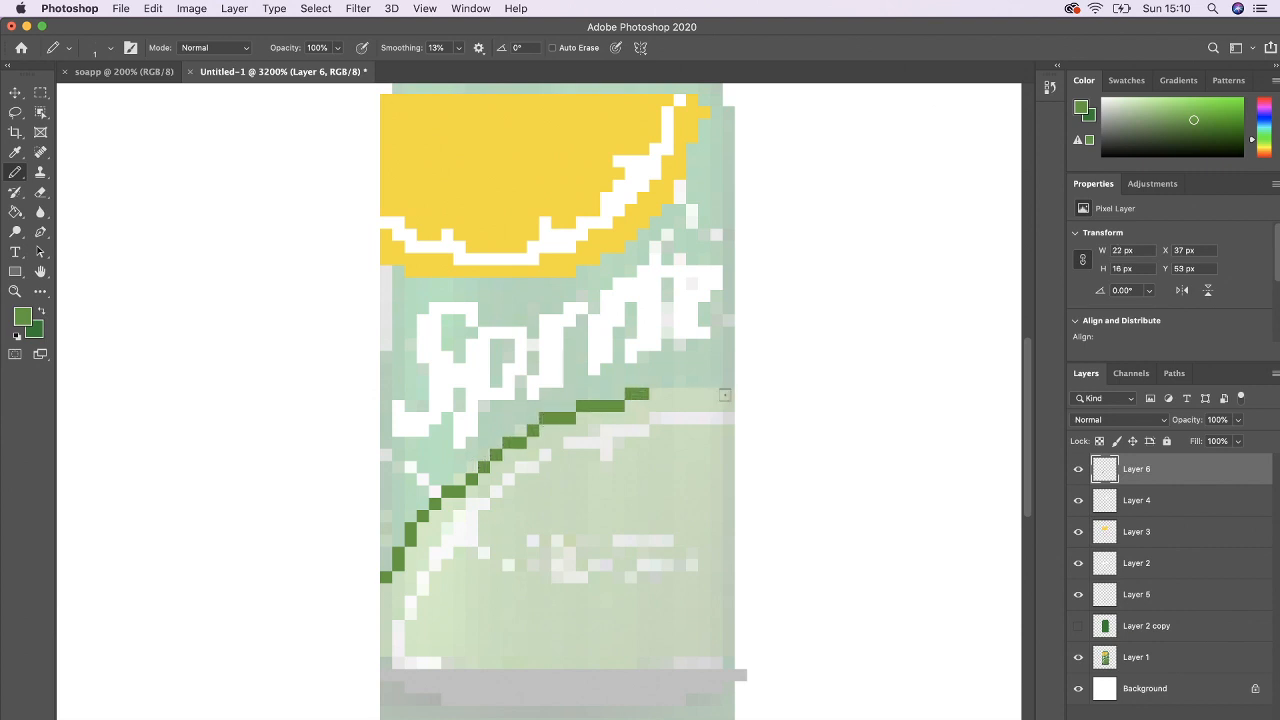
Close the lime's outline along the can's right side, bottom rim and left side, and fill it with the same light green.
{"action": "left_click", "coordinate": [729, 394], "text": "shift"}
{"action": "left_click_drag", "start_coordinate": [725, 418], "coordinate": [719, 618]}
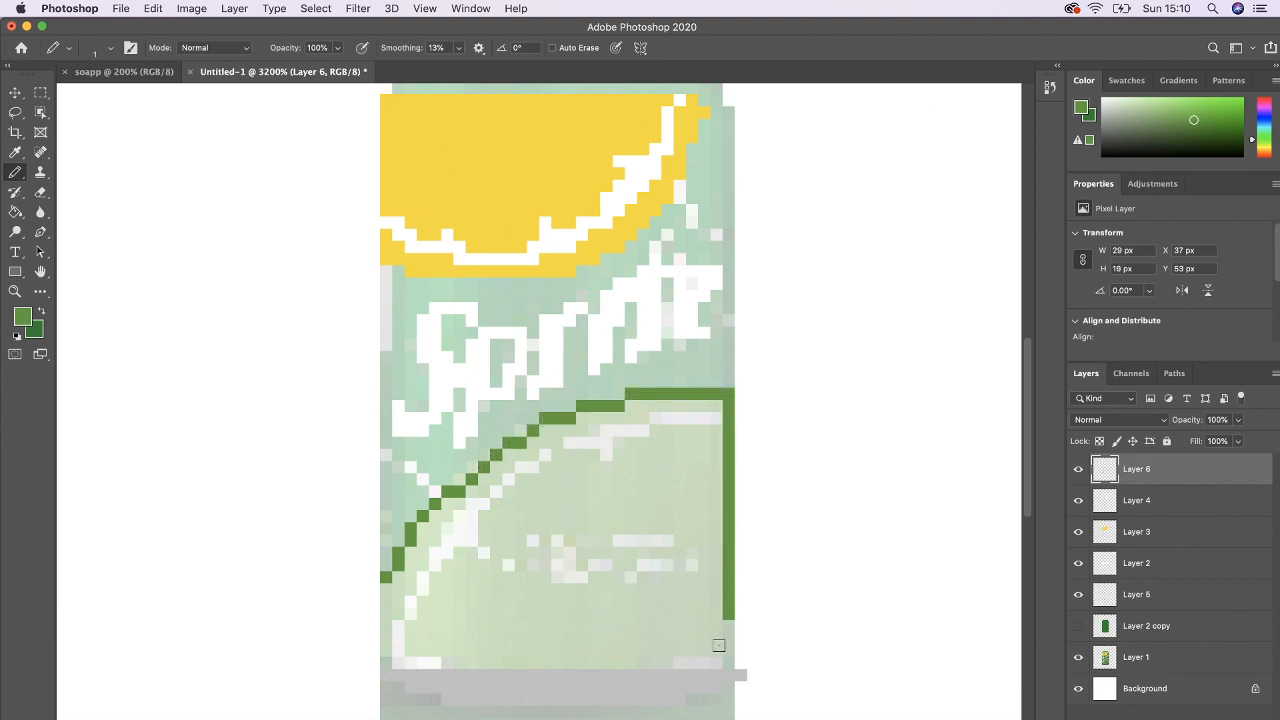
{"action": "left_click", "coordinate": [725, 657], "text": "shift"}
{"action": "left_click", "coordinate": [389, 655], "text": "shift"}
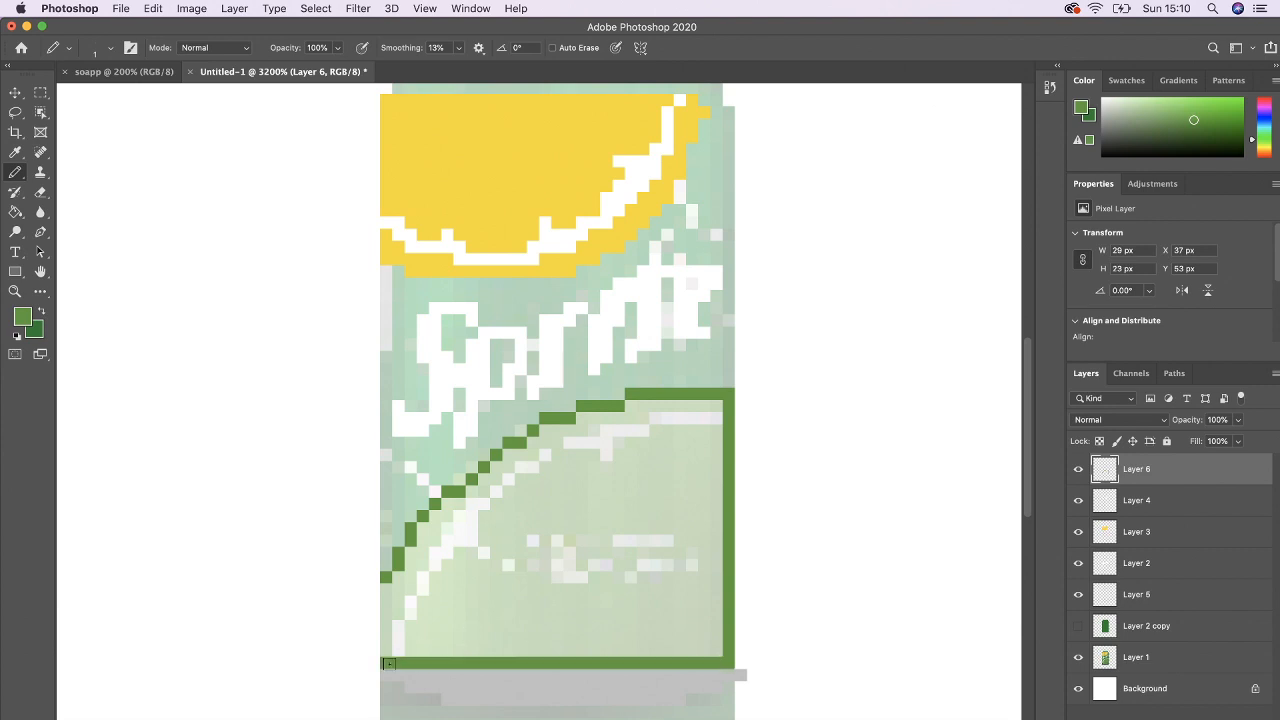
{"action": "left_click", "coordinate": [386, 588], "text": "shift"}
{"action": "key", "text": "g"}
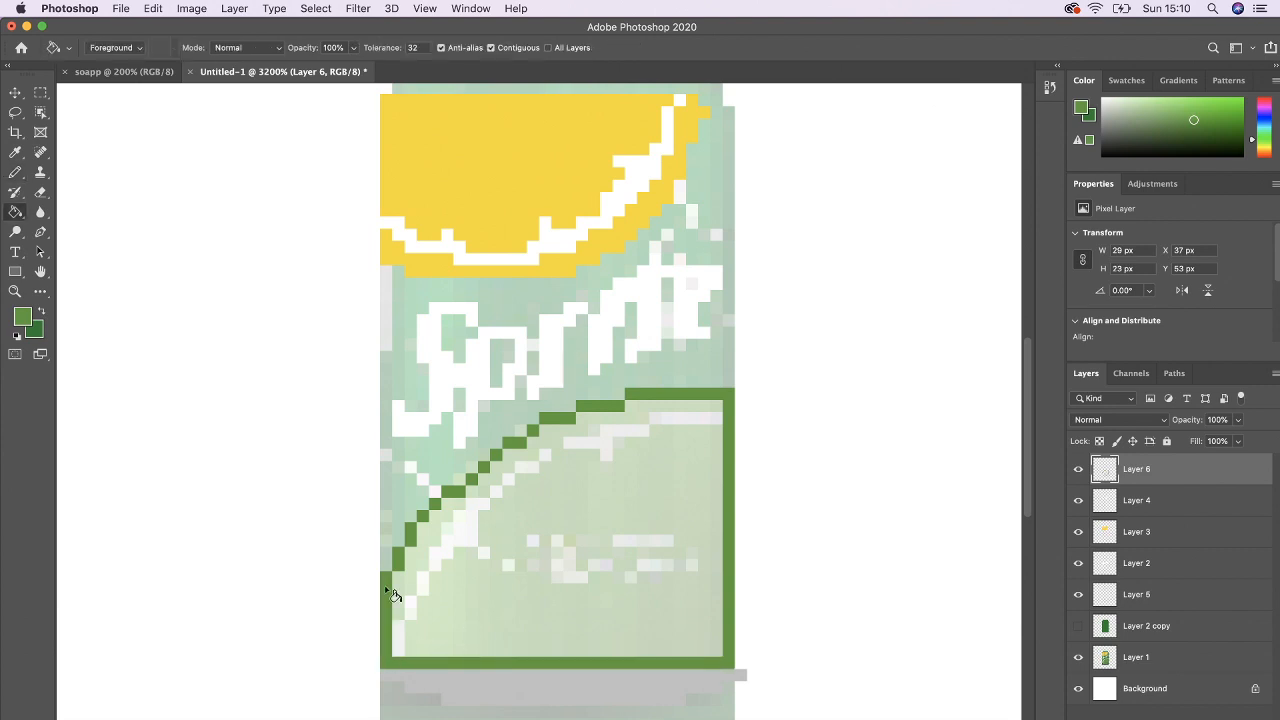
{"action": "left_click", "coordinate": [543, 610]}
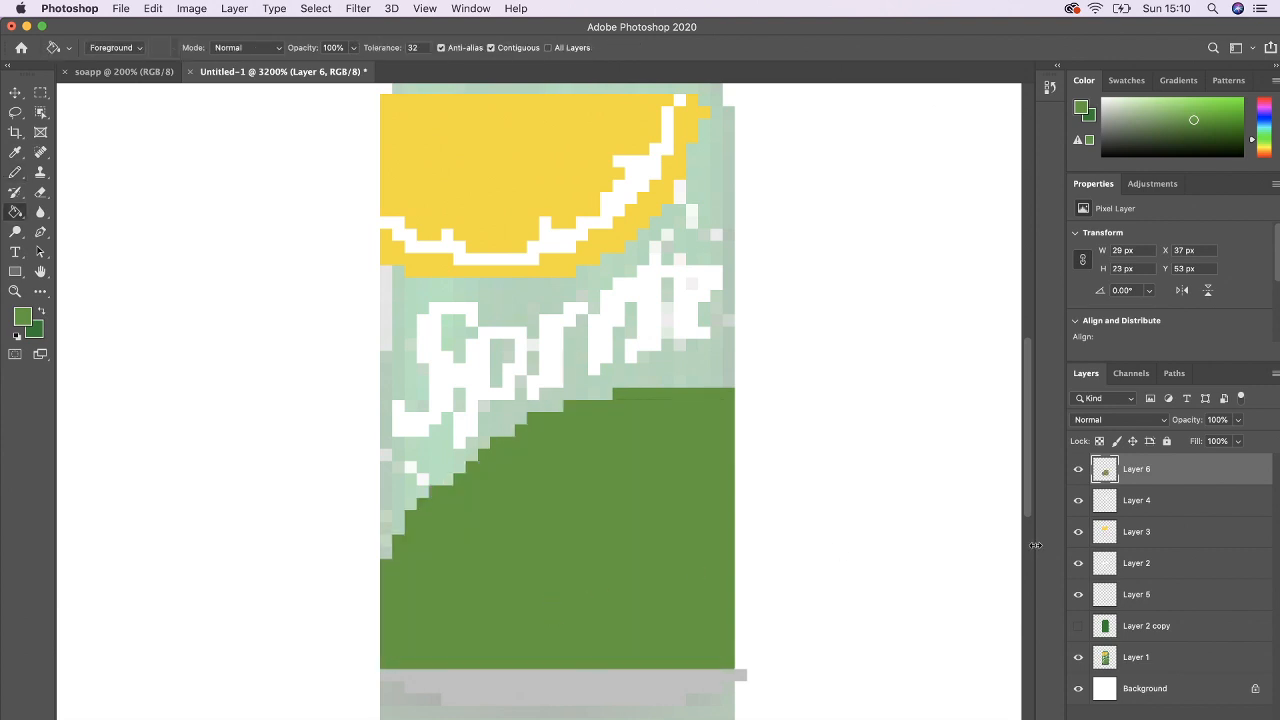
Hide the light green lime layer, add a new layer above it and set the Pencil's foreground colour to white.
{"action": "left_click", "coordinate": [1079, 470]}
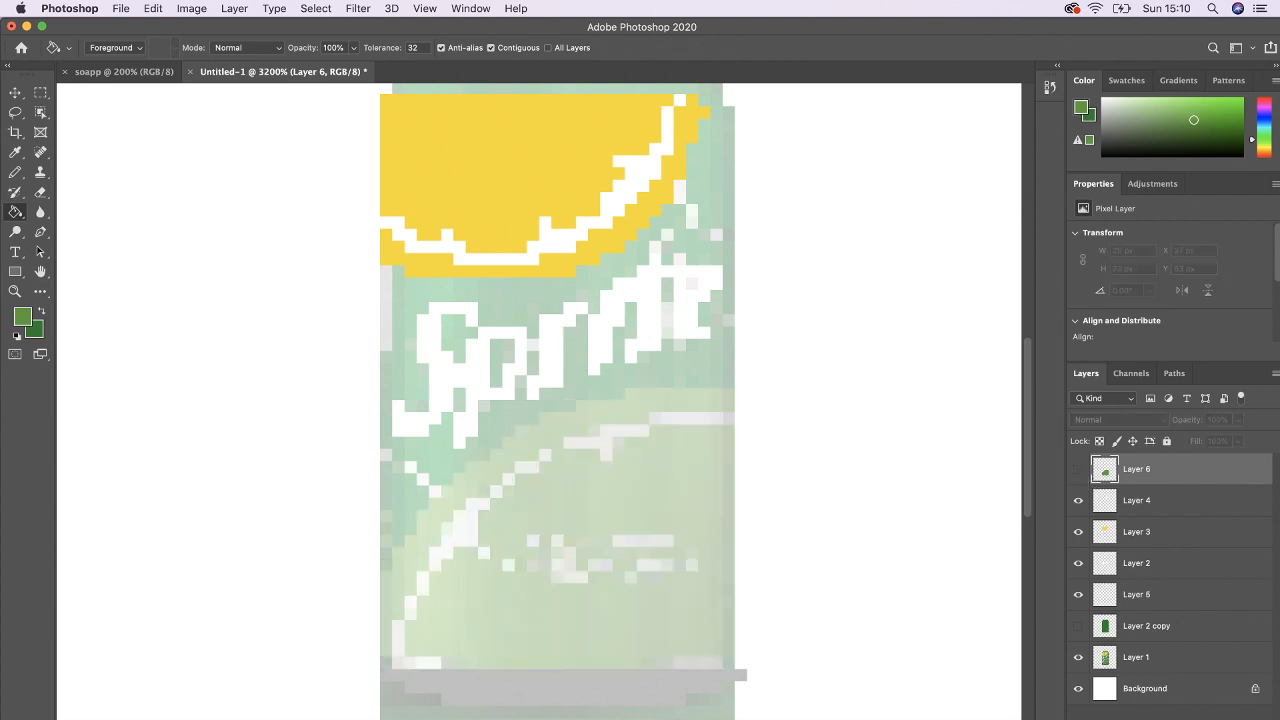
{"action": "left_click", "coordinate": [1237, 718]}
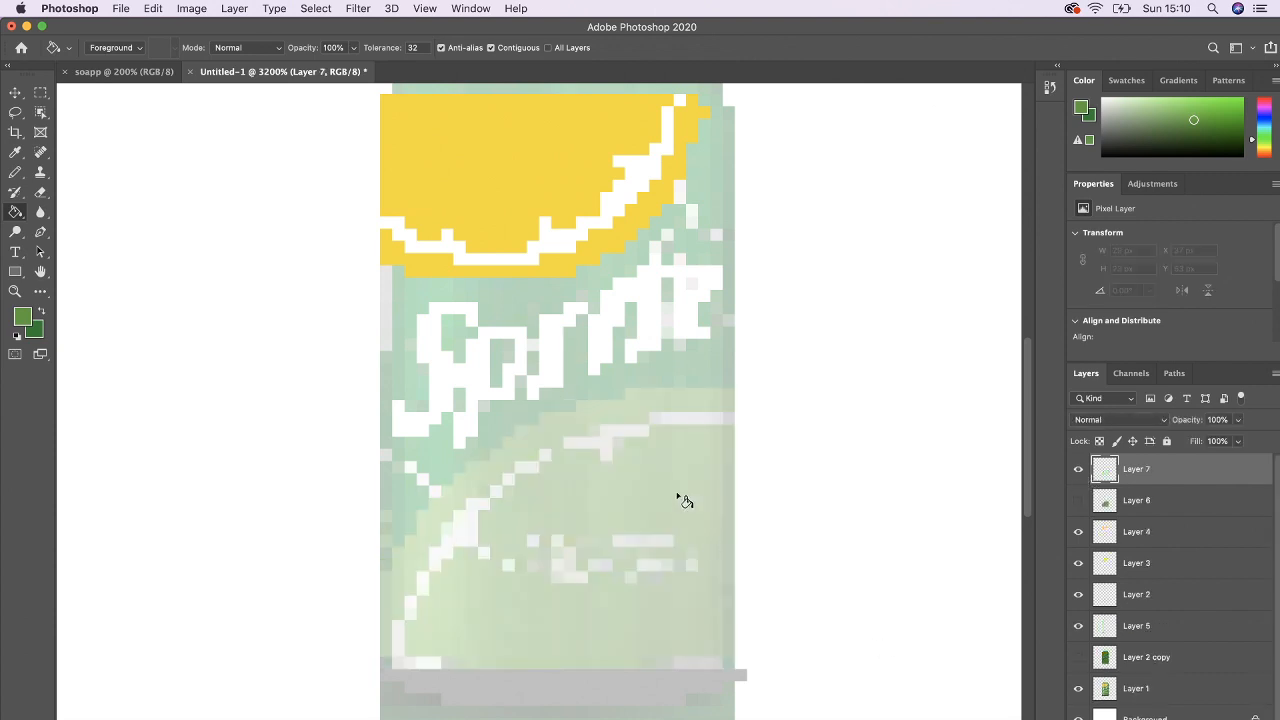
{"action": "left_click", "coordinate": [16, 174]}
{"action": "left_click", "coordinate": [18, 337]}
{"action": "left_click", "coordinate": [42, 314]}
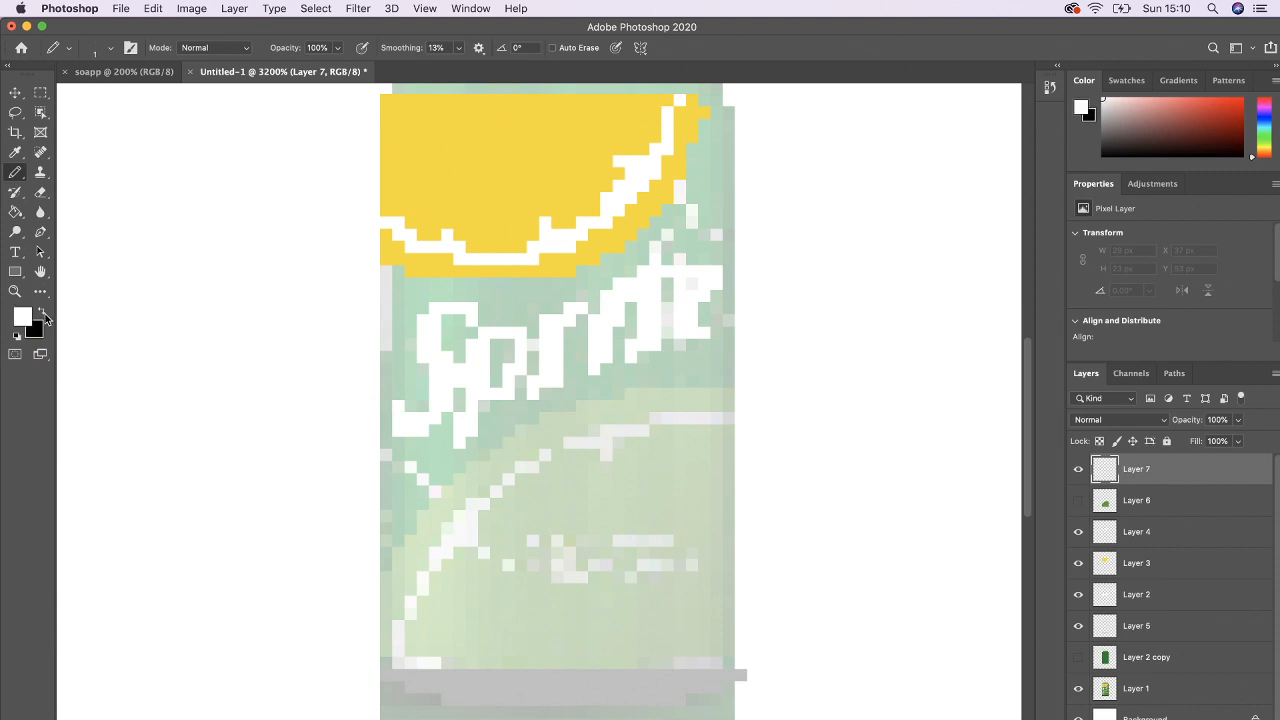
Trace the lime's white inner rind line, about 28 × 21 px, and show the lime and can body layers.
{"action": "mouse_move", "coordinate": [399, 651]}
{"action": "left_mouse_down"}
{"action": "mouse_move", "coordinate": [442, 553]}
{"action": "mouse_move", "coordinate": [507, 471]}
{"action": "mouse_move", "coordinate": [572, 440]}
{"action": "mouse_move", "coordinate": [729, 420]}
{"action": "left_mouse_up"}
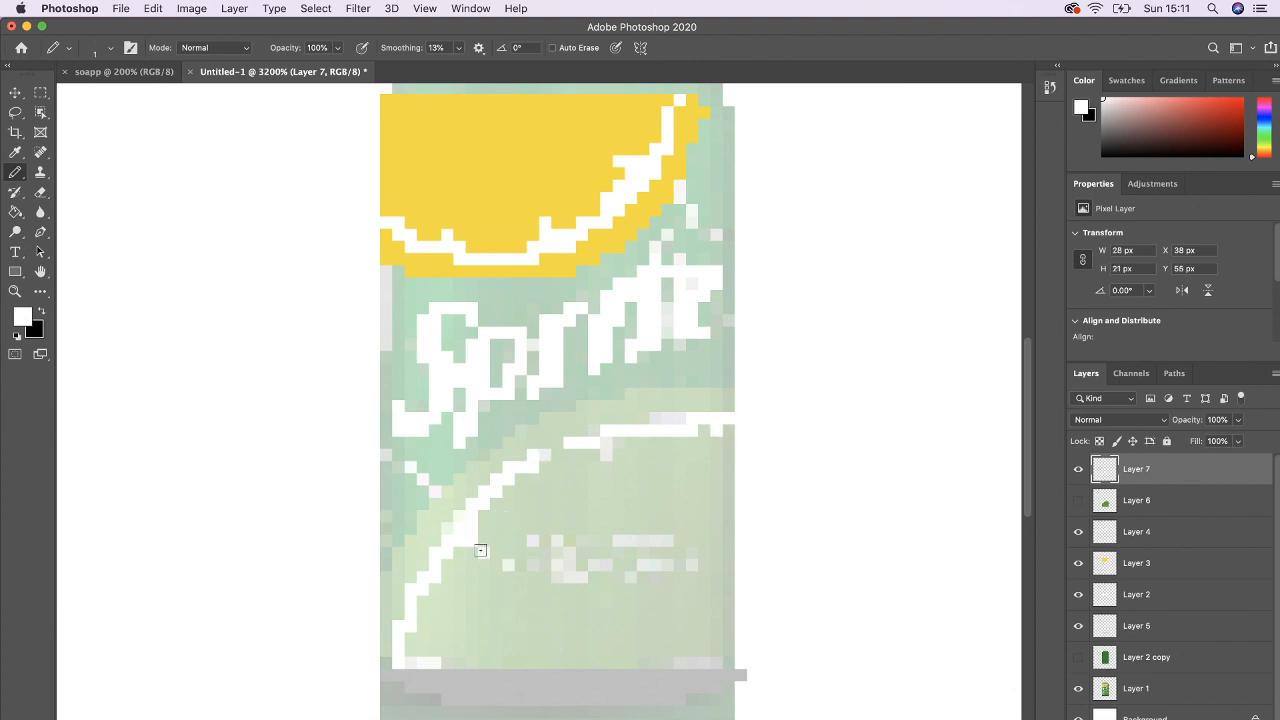
{"action": "left_click", "coordinate": [1078, 502]}
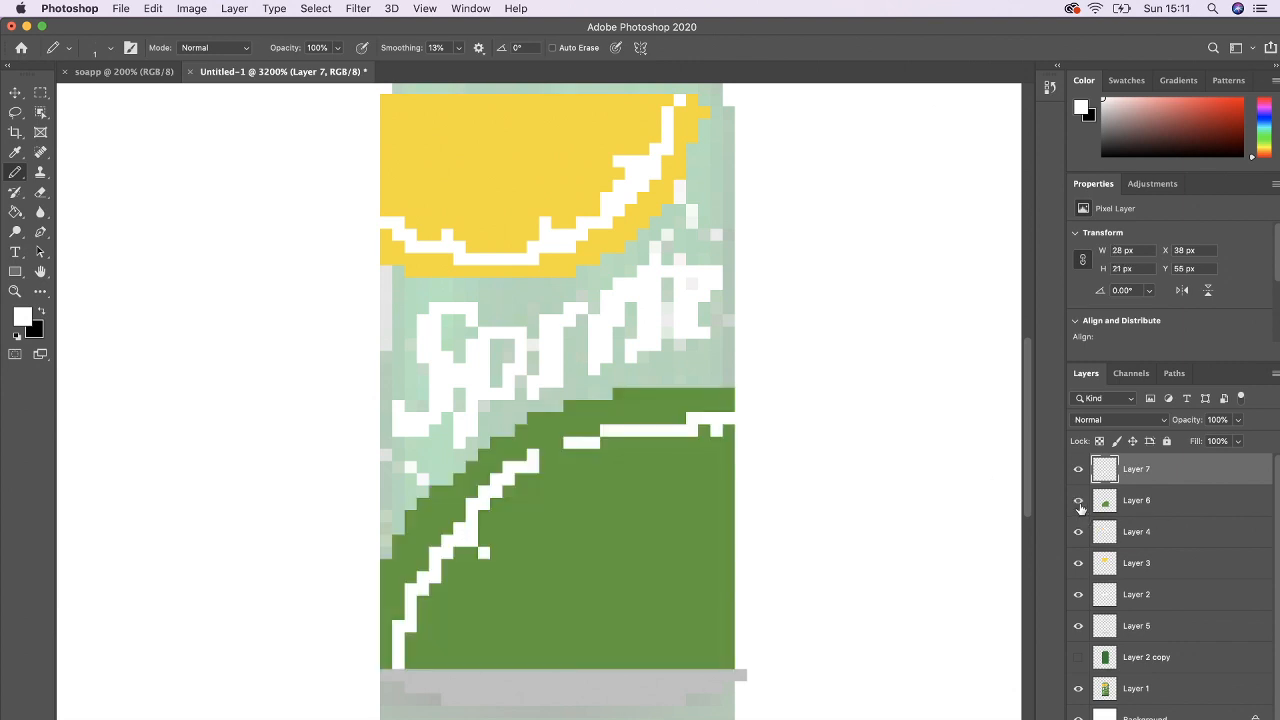
{"action": "left_click", "coordinate": [1078, 657]}
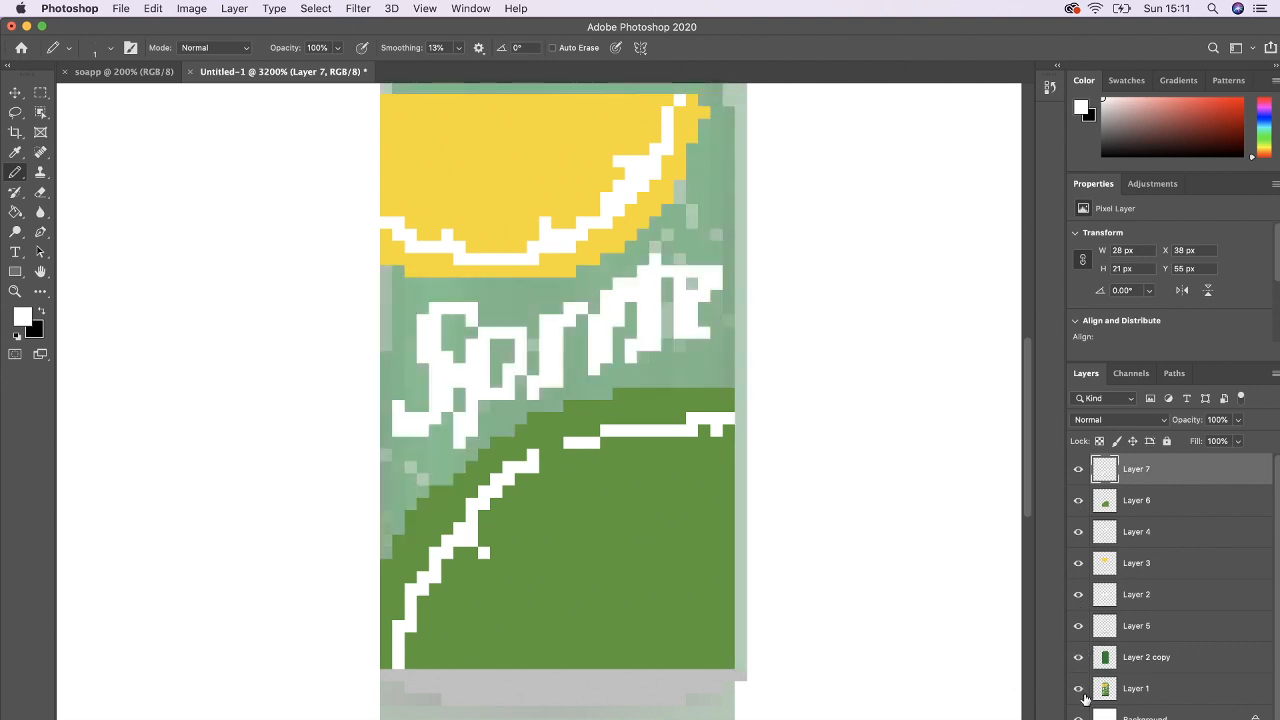
Delete the reference layer and restore the green can body layer to 100% opacity.
{"action": "left_click", "coordinate": [1147, 690]}
{"action": "key", "text": "Delete"}
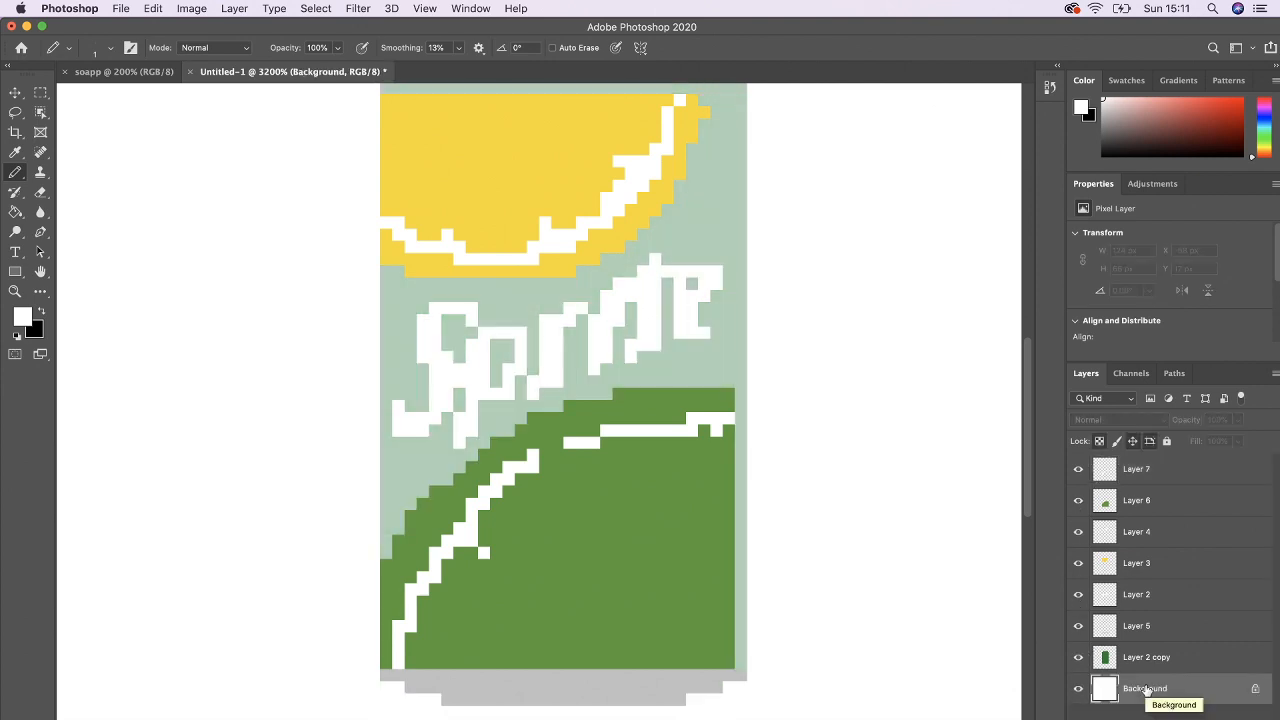
{"action": "left_click", "coordinate": [1150, 662]}
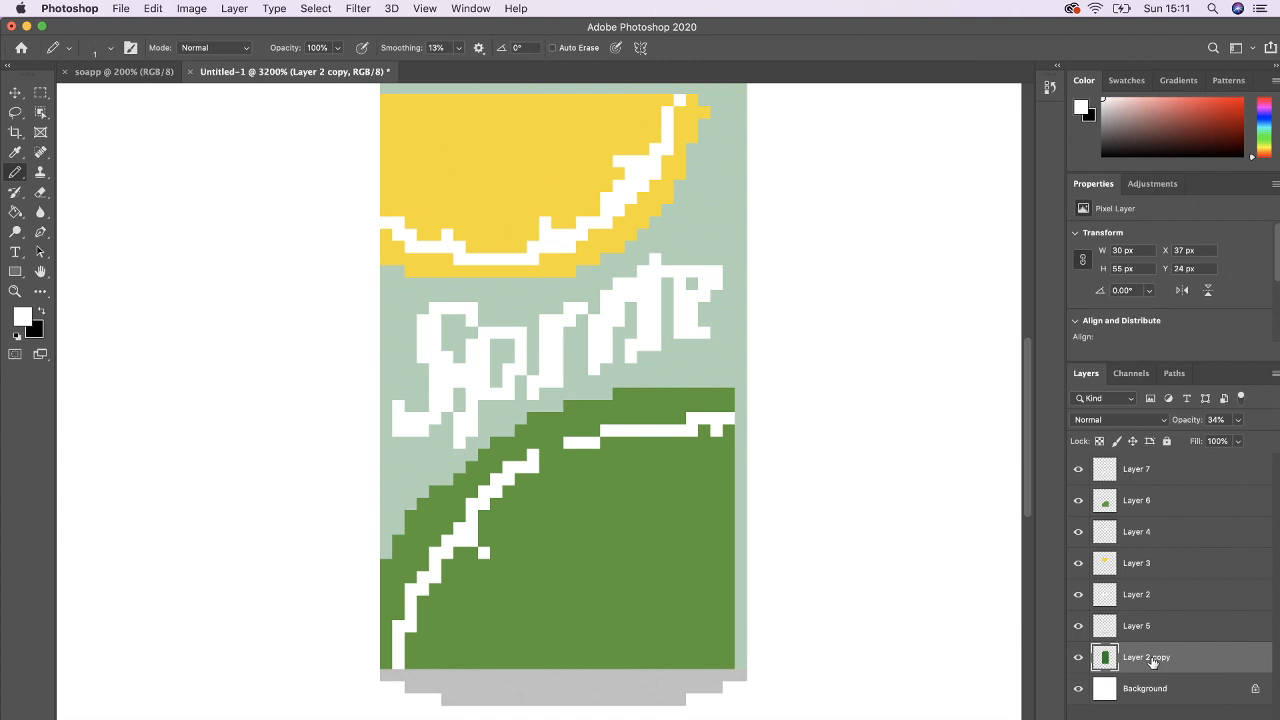
{"action": "left_click", "coordinate": [1238, 421]}
{"action": "left_click_drag", "start_coordinate": [1236, 440], "coordinate": [1275, 440]}
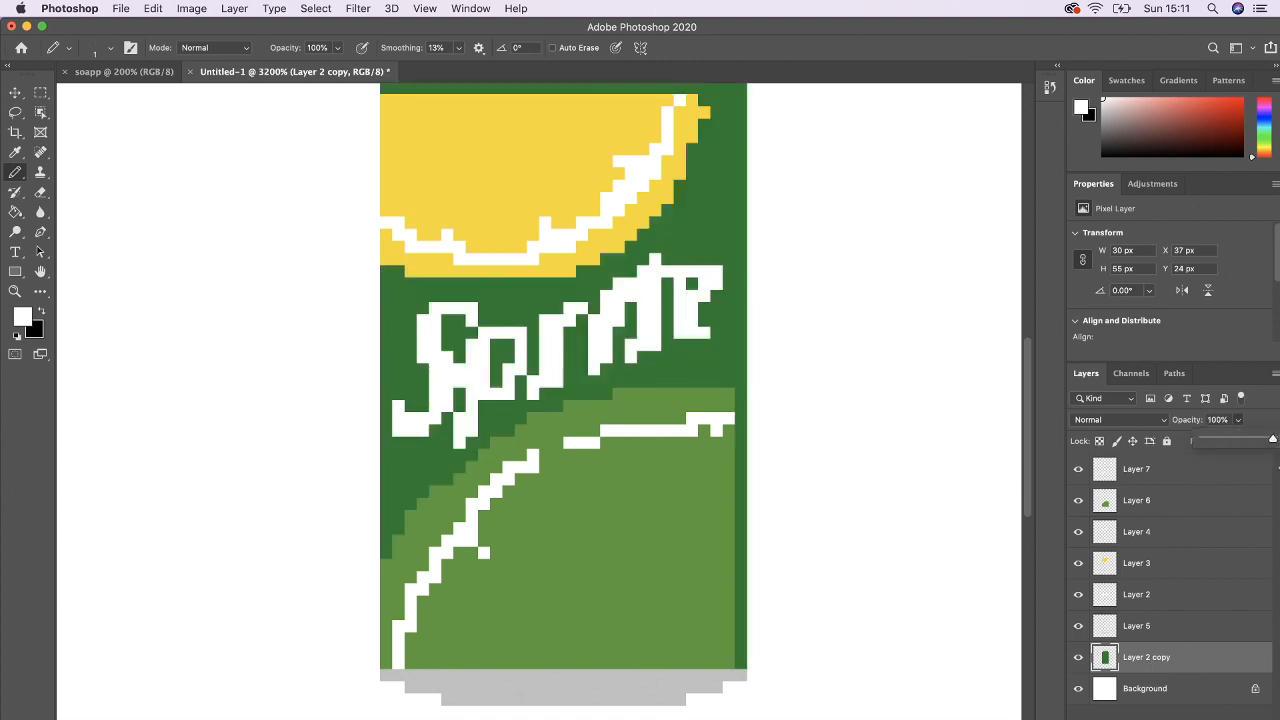
Merge all the can's layers above the Background into one and move the can to the middle of the canvas.
{"action": "key", "text": "super+minus"}
{"action": "key", "text": "super+minus"}
{"action": "key", "text": "super+minus"}
{"action": "key", "text": "super+plus"}
{"action": "key", "text": "super+plus"}
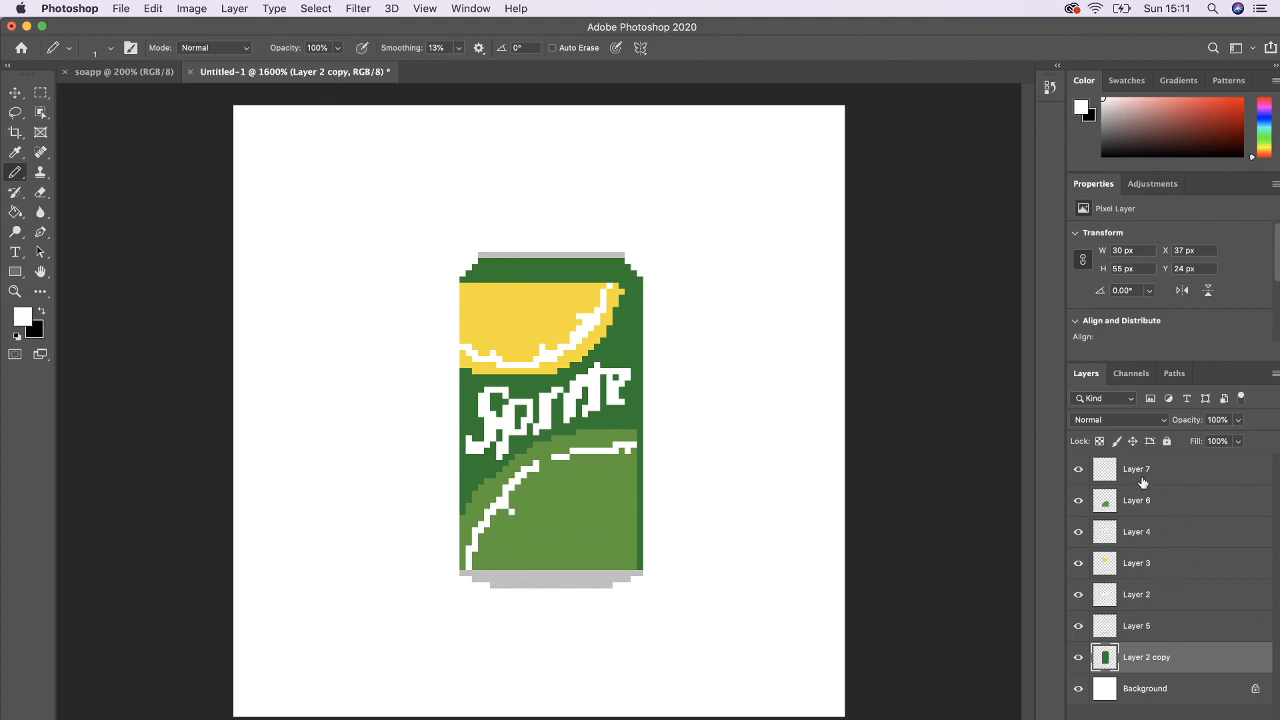
{"action": "left_click", "coordinate": [1142, 483], "text": "shift"}
{"action": "key", "text": "super+e"}
{"action": "key", "text": "v"}
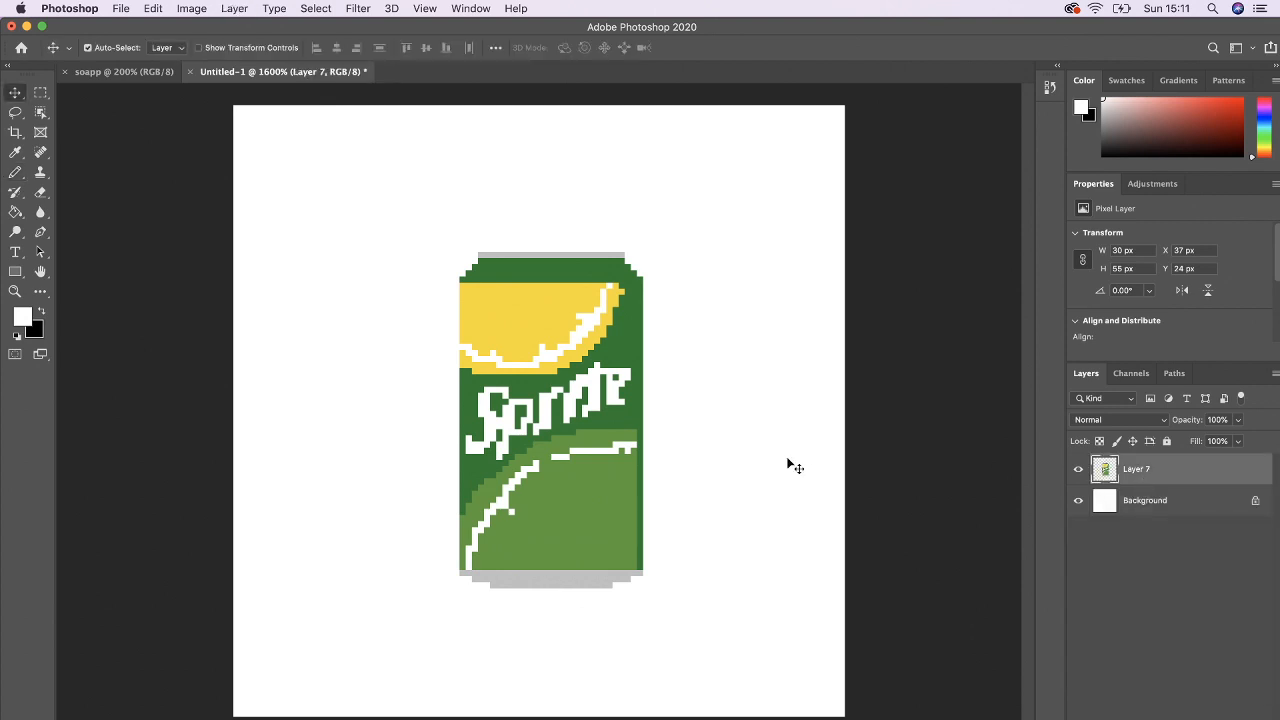
{"action": "left_click_drag", "start_coordinate": [590, 452], "coordinate": [567, 421]}
Select the Background layer and set the foreground colour to the pale green #cdedd5, a light tint of the can's green.
{"action": "left_click", "coordinate": [1182, 503]}
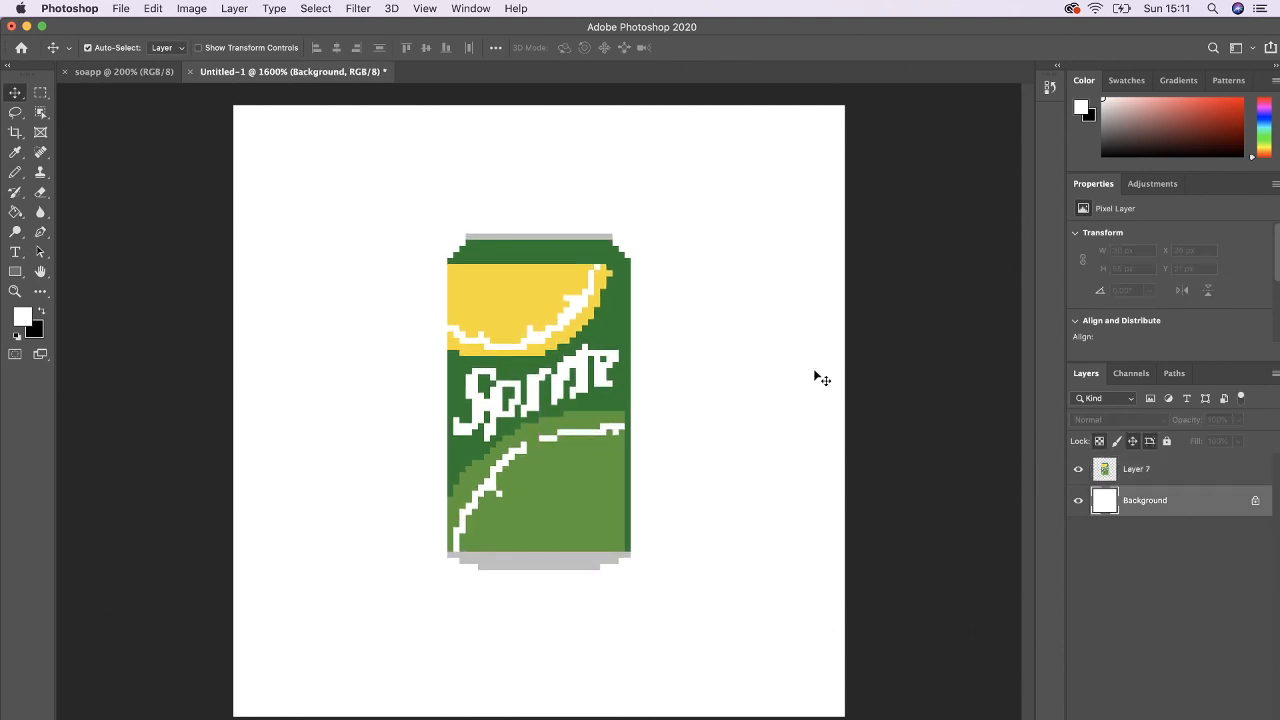
{"action": "left_click", "coordinate": [23, 318]}
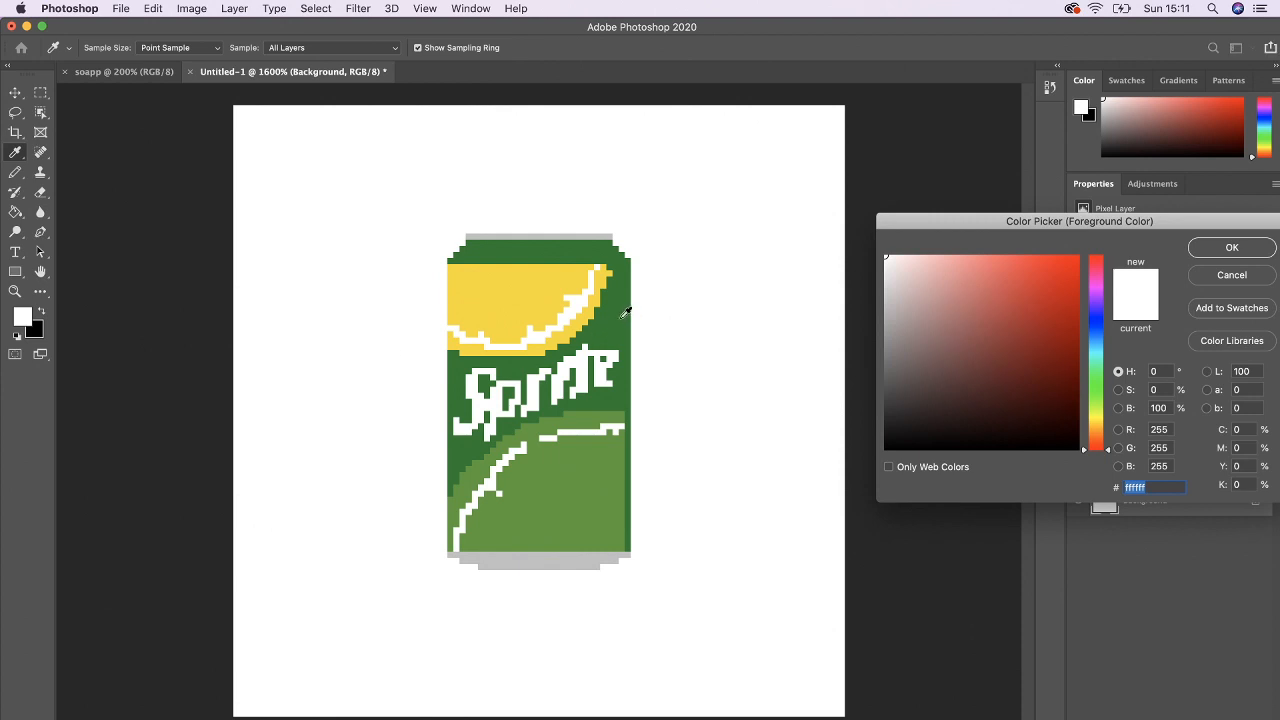
{"action": "left_click", "coordinate": [621, 316]}
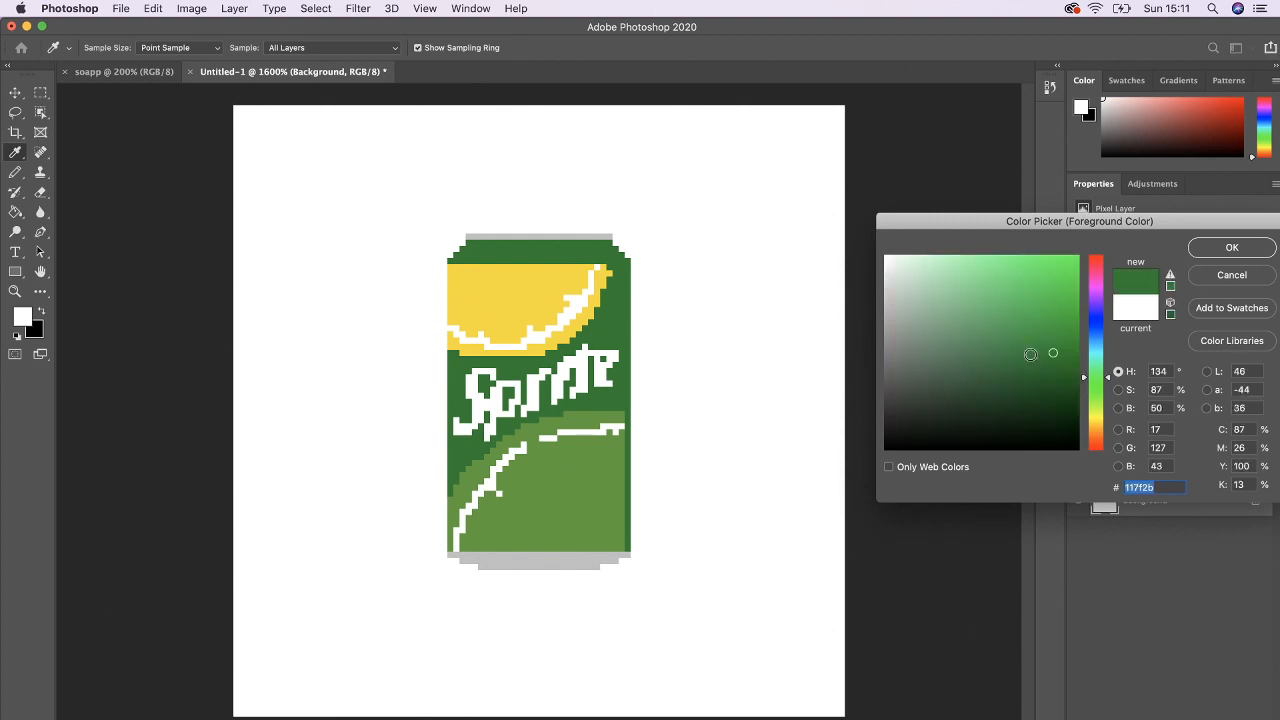
{"action": "left_click", "coordinate": [914, 268]}
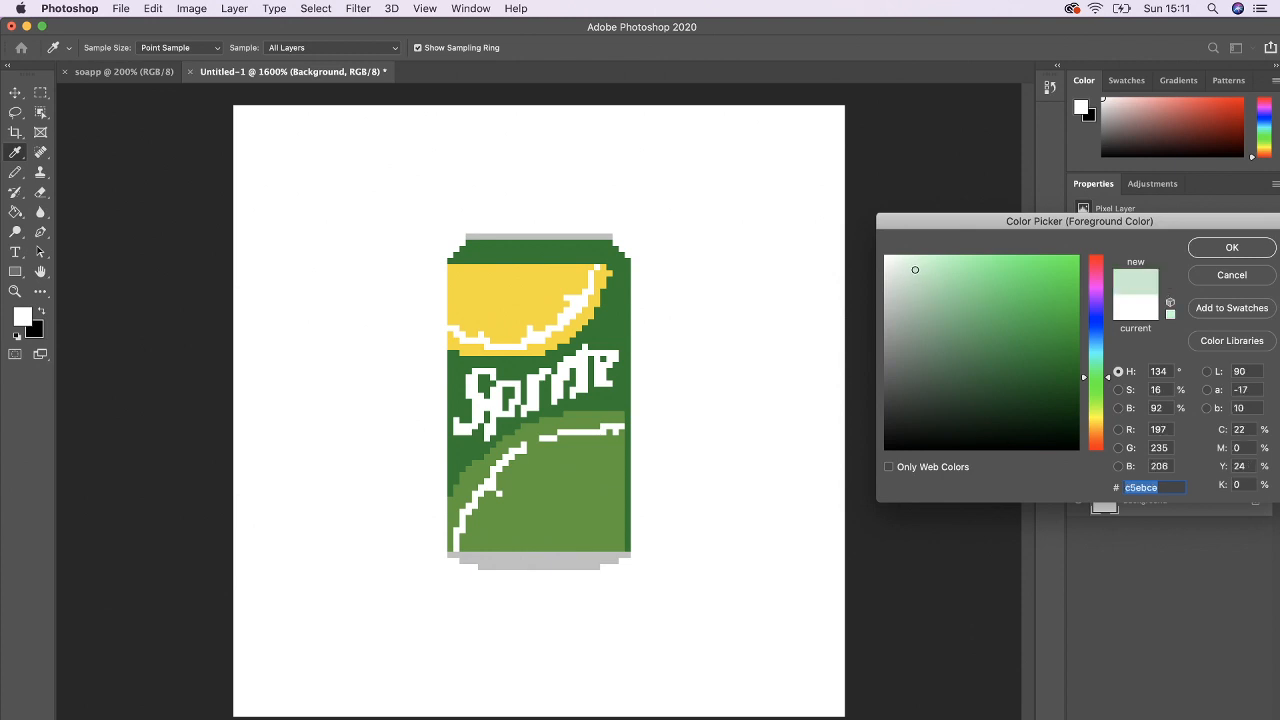
{"action": "left_click", "coordinate": [912, 268]}
{"action": "left_click", "coordinate": [910, 268]}
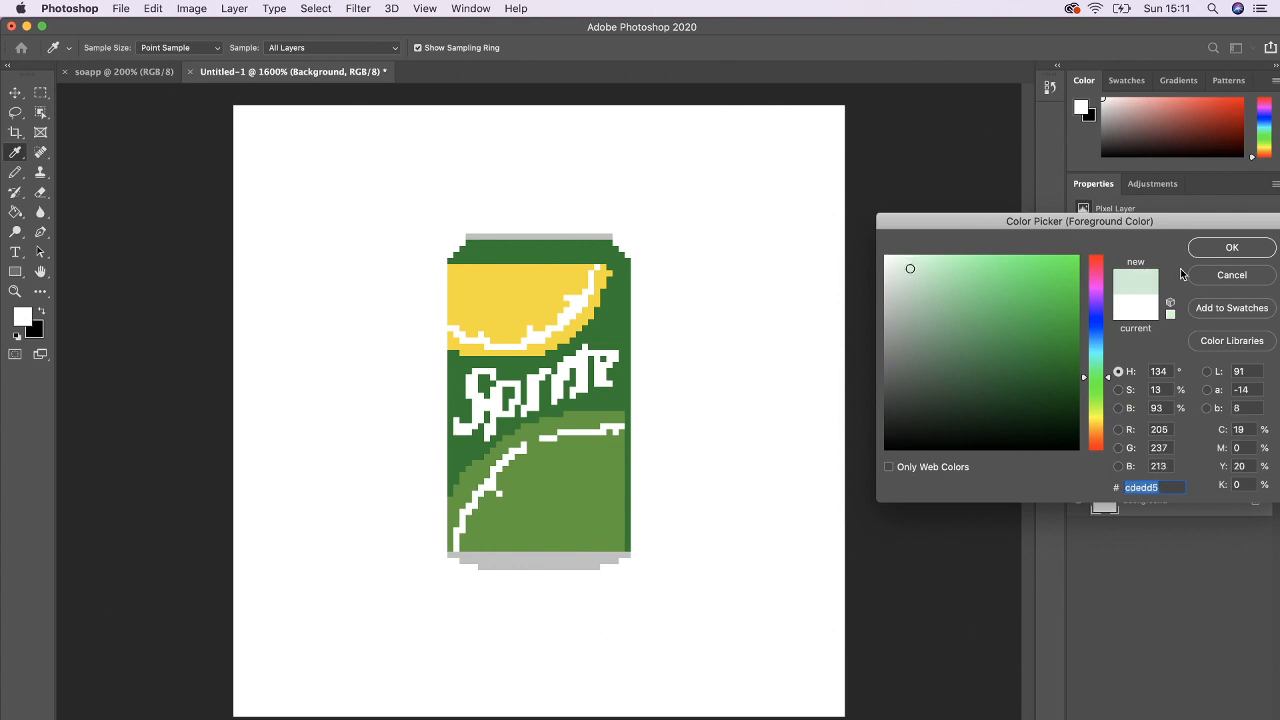
{"action": "left_click", "coordinate": [1230, 248]}
Fill the Background layer with the pale green using the Paint Bucket and refill it with a slightly lighter tint.
{"action": "key", "text": "v"}
{"action": "left_click", "coordinate": [22, 215]}
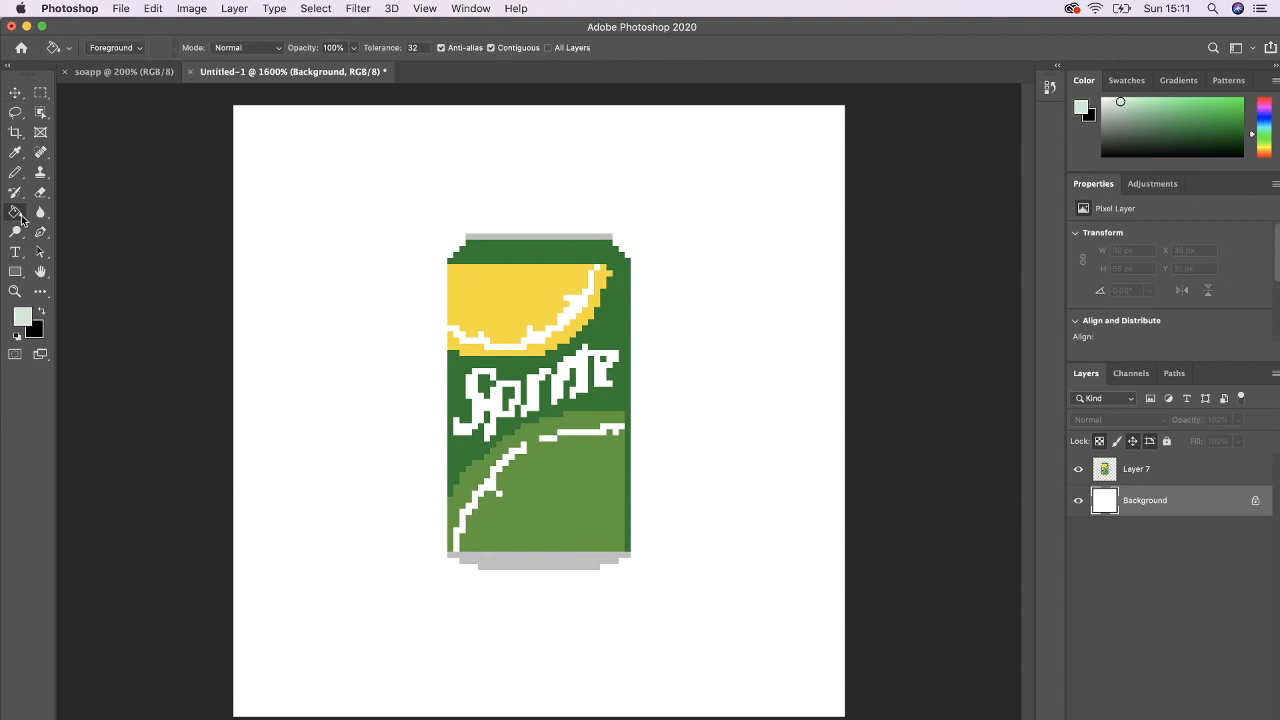
{"action": "left_click", "coordinate": [345, 267]}
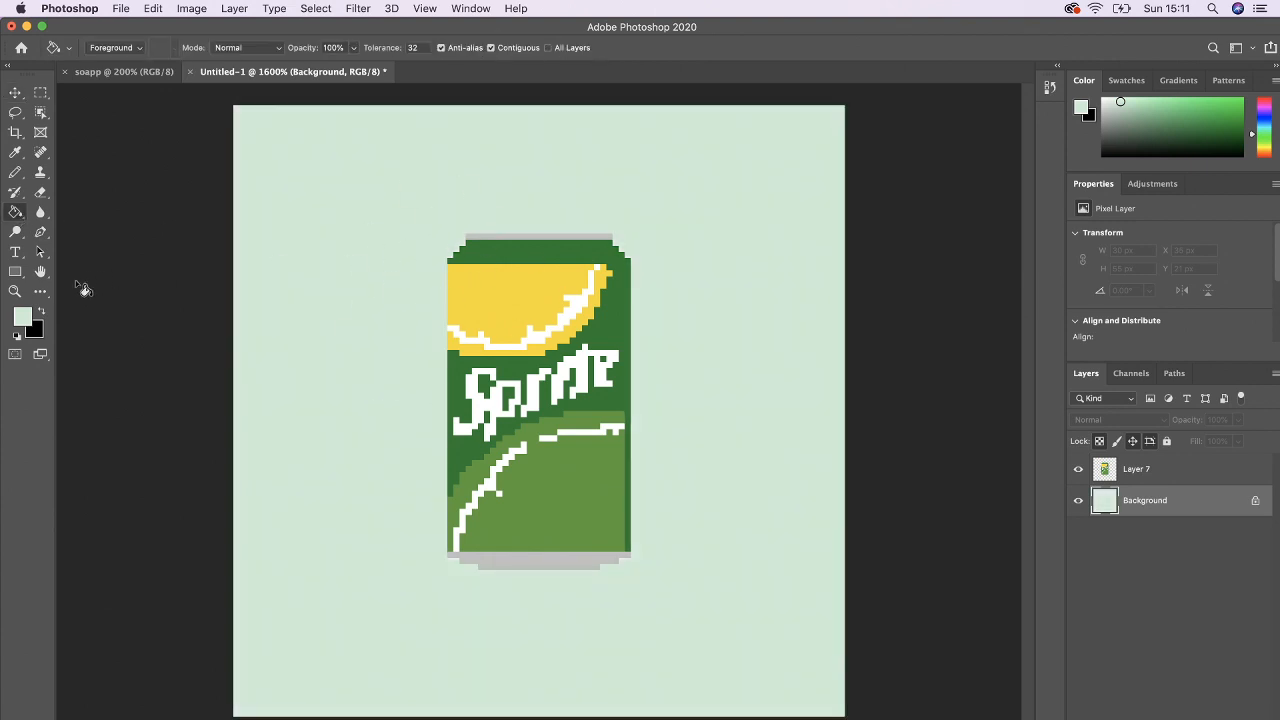
{"action": "left_click", "coordinate": [23, 318]}
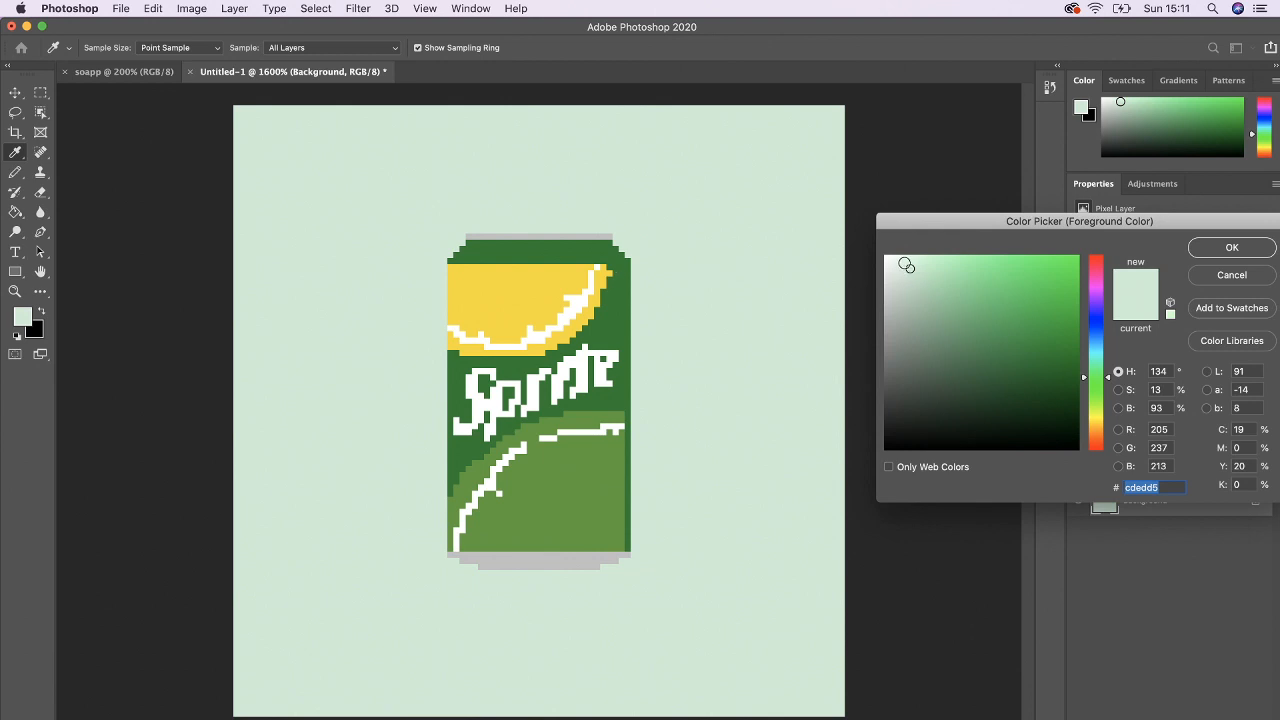
{"action": "left_click", "coordinate": [1232, 247]}
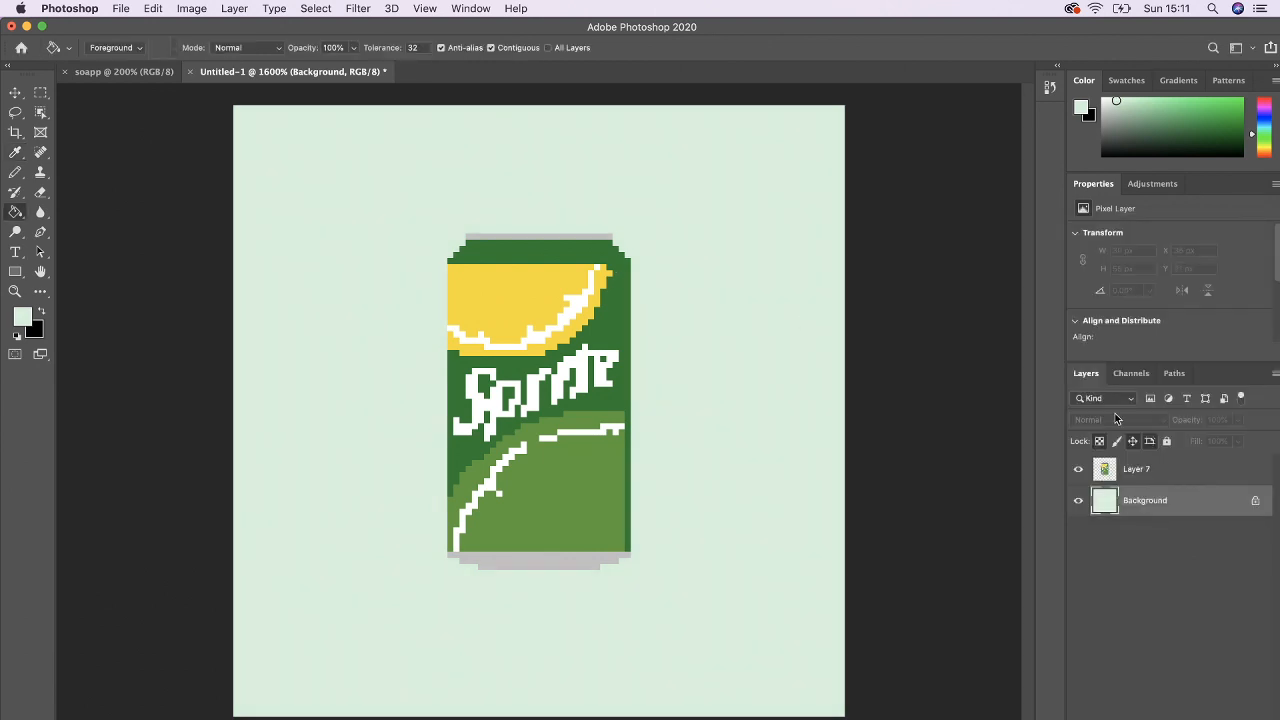
Add a new layer above the can layer and set the Pencil's foreground colour to black.
{"action": "left_click", "coordinate": [1137, 470]}
{"action": "key", "text": "super+equal"}
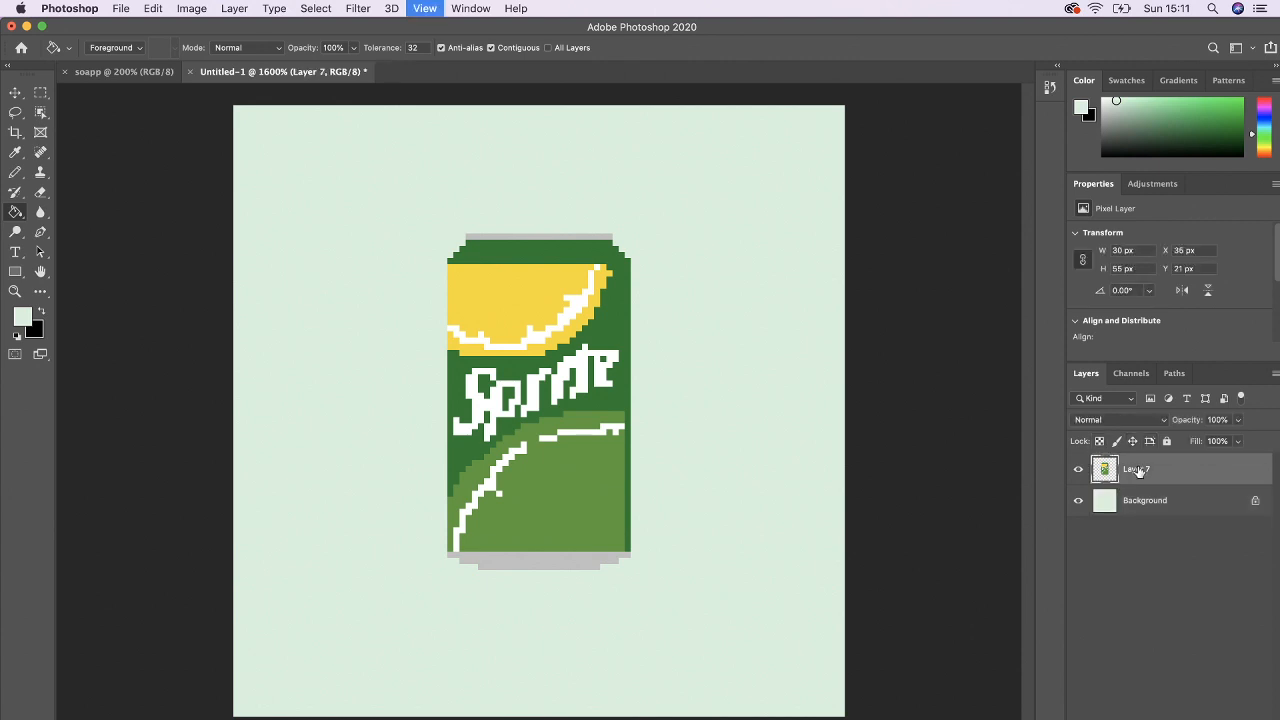
{"action": "key", "text": "super+minus"}
{"action": "key", "text": "super+alt+shift+n"}
{"action": "left_click", "coordinate": [26, 174]}
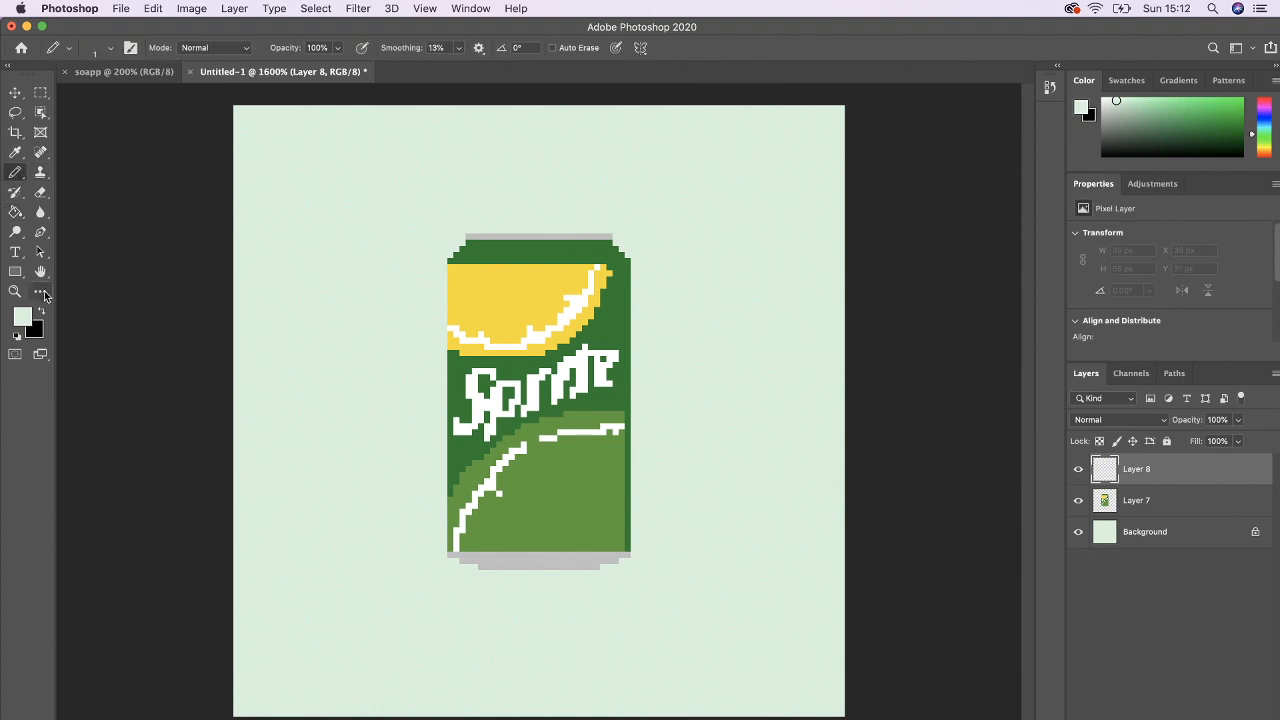
{"action": "left_click", "coordinate": [42, 314]}
Draw a 1 px black pencil outline along the can's stepped base up to its lower-left corner, about 29 × 4 px.
{"action": "key", "text": "super+equal"}
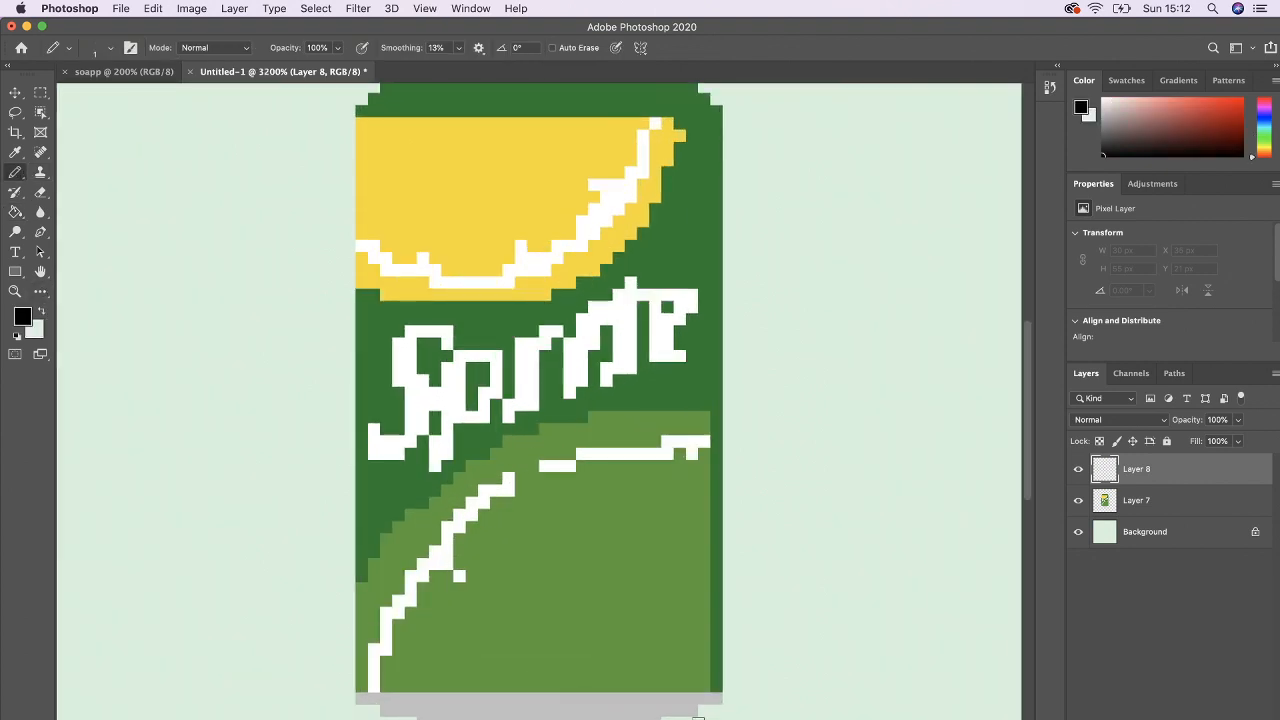
{"action": "mouse_move", "coordinate": [686, 716]}
{"action": "left_mouse_down"}
{"action": "mouse_move", "coordinate": [423, 719]}
{"action": "mouse_move", "coordinate": [348, 697]}
{"action": "left_mouse_up"}
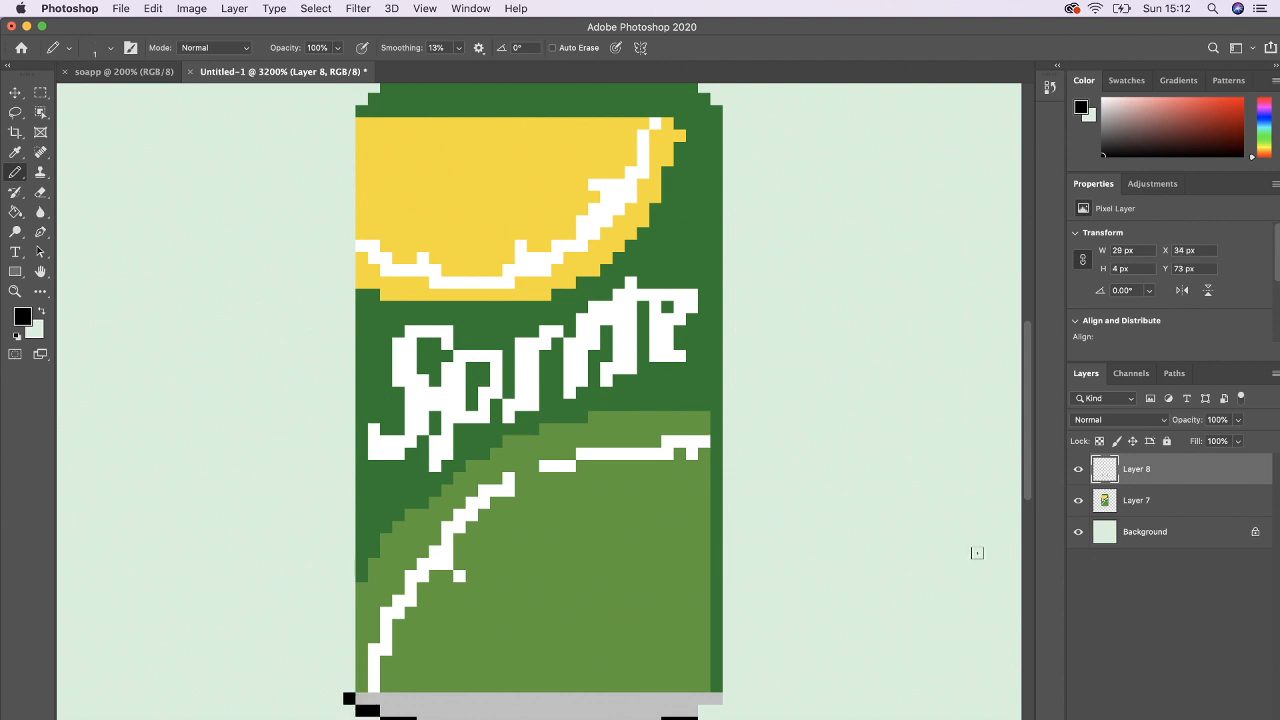
{"action": "key", "text": "super+z"}
{"action": "left_click", "coordinate": [350, 710]}
{"action": "left_click", "coordinate": [349, 698]}
{"action": "scroll", "coordinate": [483, 409], "scroll_direction": "up", "scroll_amount": 5}
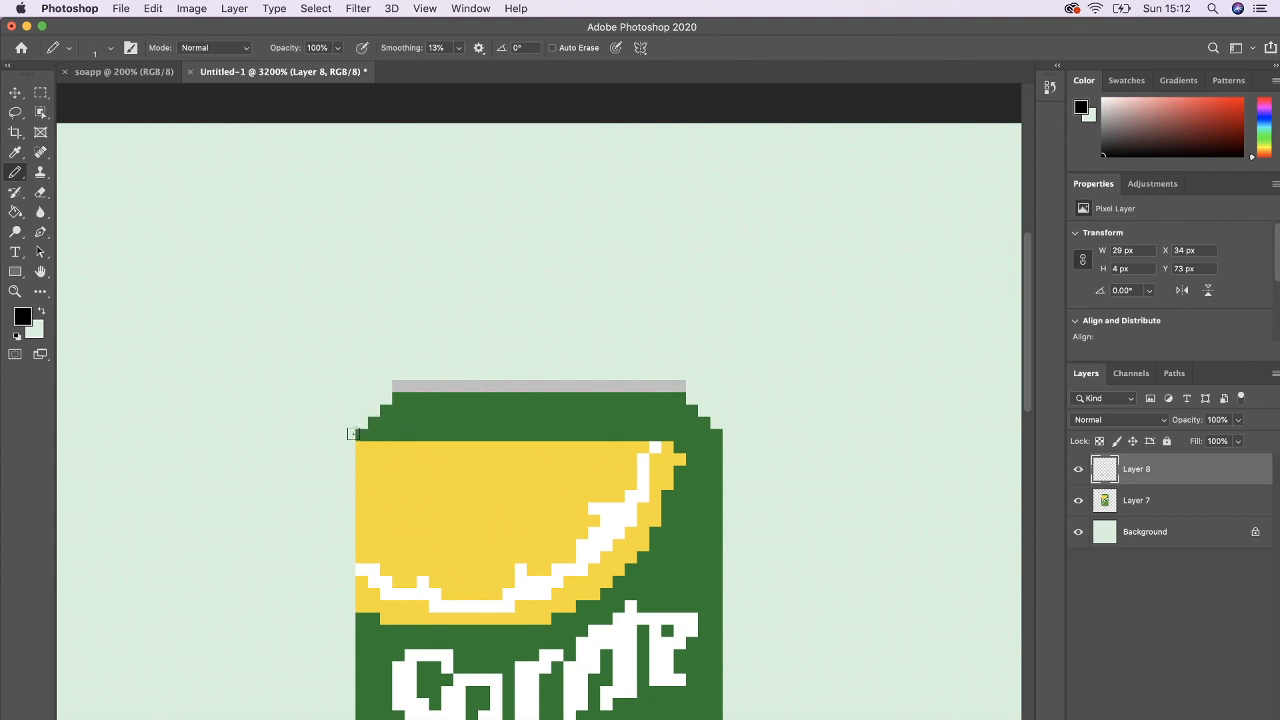
Extend the black outline straight up the can's left side and step it around the upper-left shoulder, making it about 57 px high.
{"action": "left_click", "coordinate": [350, 432], "text": "shift"}
{"action": "left_click", "coordinate": [350, 423]}
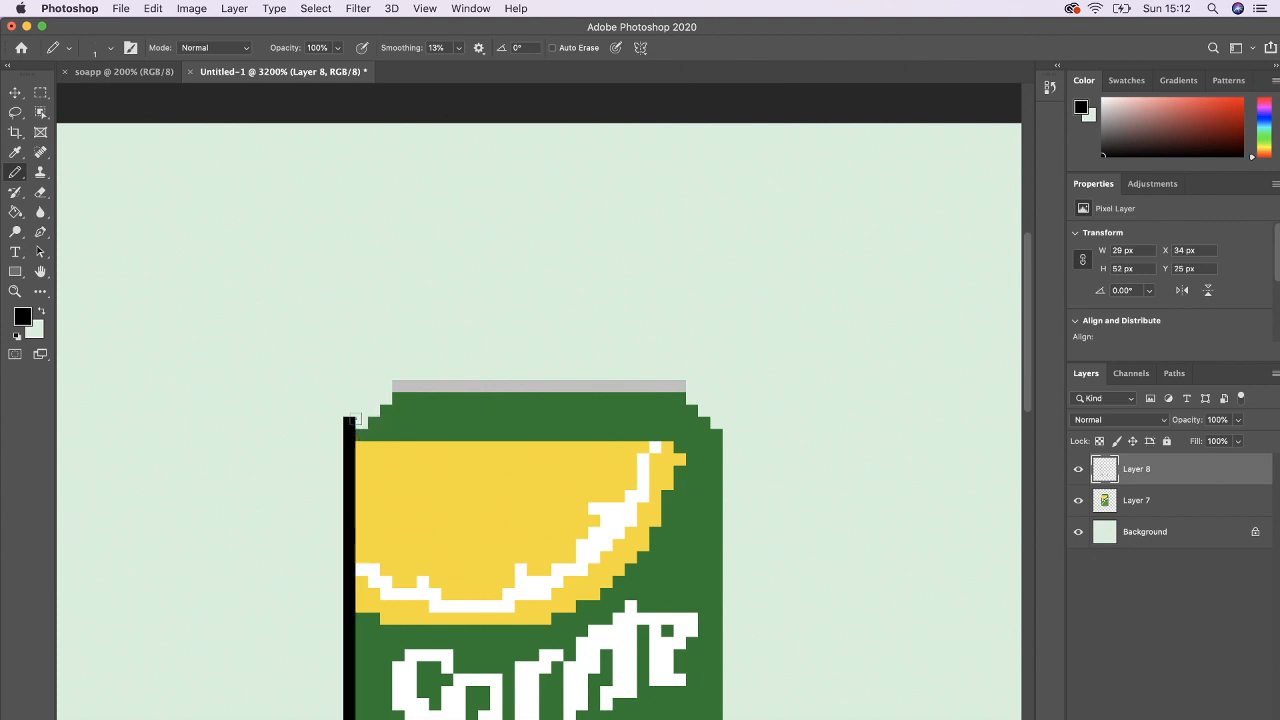
{"action": "left_click", "coordinate": [362, 410]}
{"action": "key", "text": "super+z"}
{"action": "key", "text": "super+z"}
{"action": "key", "text": "super+z"}
{"action": "left_click", "coordinate": [361, 422]}
{"action": "left_click", "coordinate": [373, 410]}
{"action": "left_click", "coordinate": [385, 389]}
{"action": "left_click", "coordinate": [396, 375]}
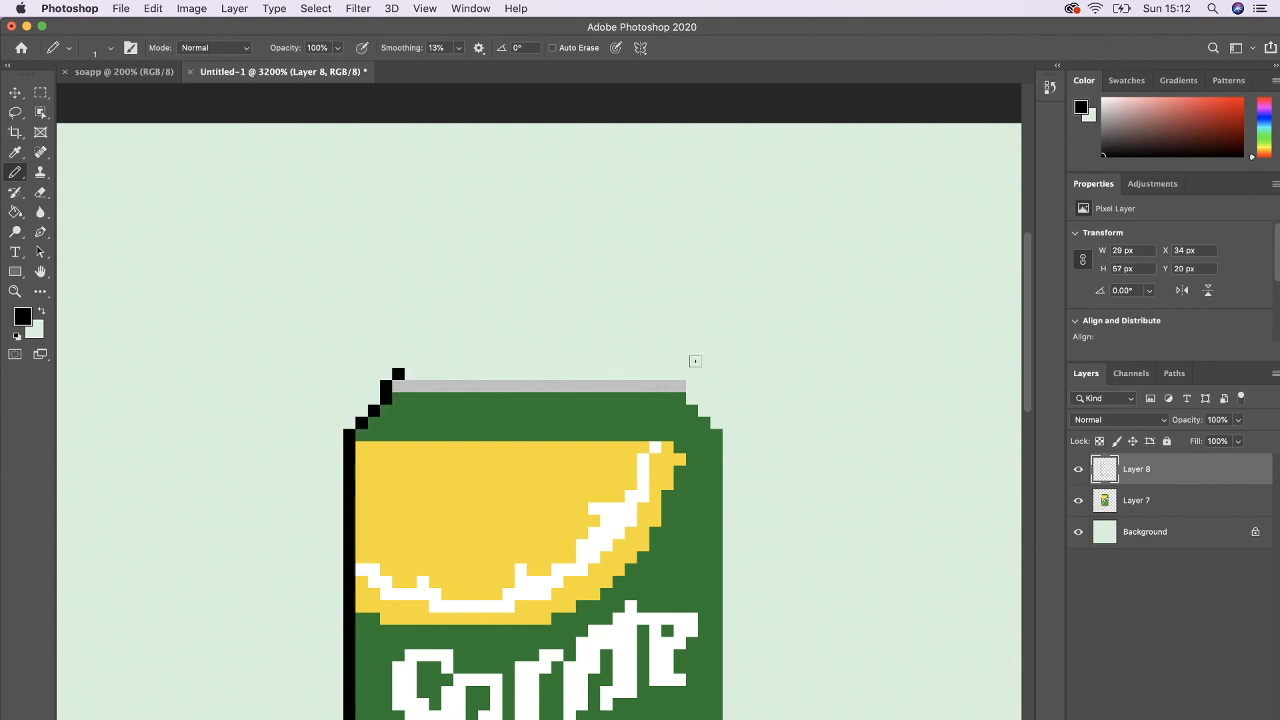
Continue the black outline across the can's top rim and step it down the upper-right shoulder.
{"action": "left_click", "coordinate": [681, 374], "text": "shift"}
{"action": "left_click", "coordinate": [692, 388]}
{"action": "left_click", "coordinate": [692, 400]}
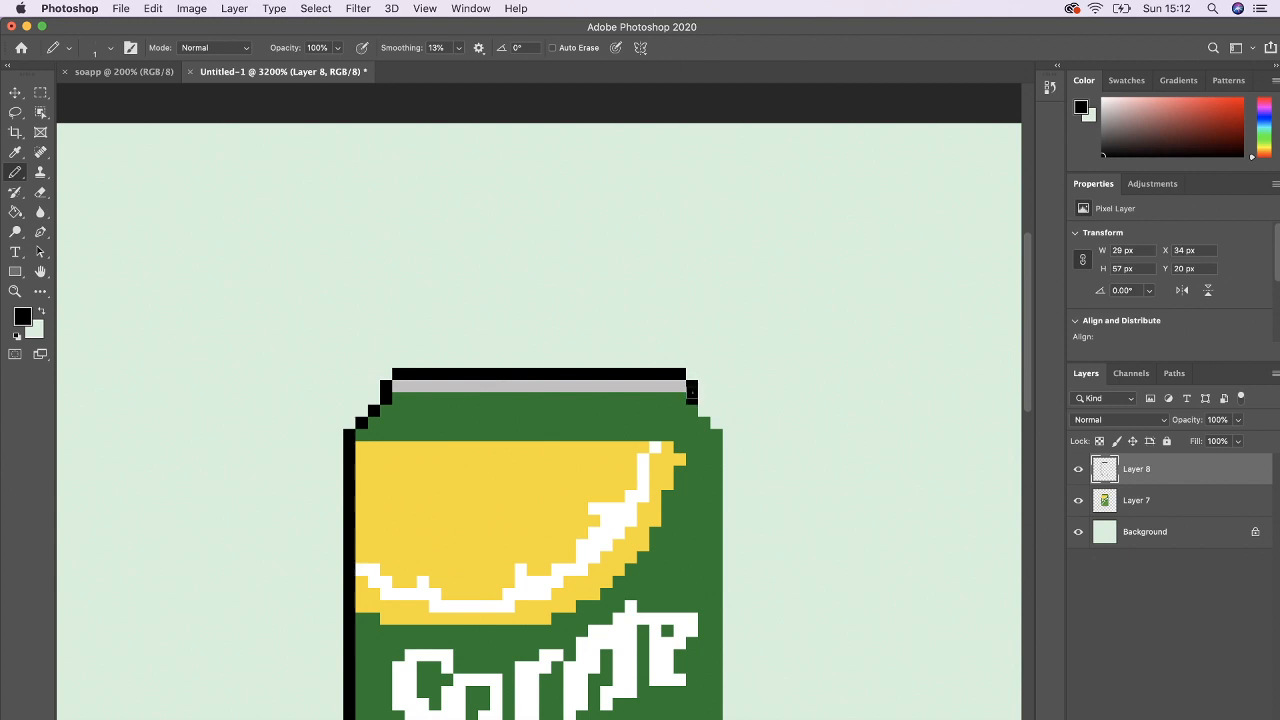
{"action": "left_click", "coordinate": [704, 412]}
{"action": "left_click", "coordinate": [716, 424]}
{"action": "left_click", "coordinate": [728, 434]}
{"action": "left_click_drag", "start_coordinate": [1029, 339], "coordinate": [1026, 388]}
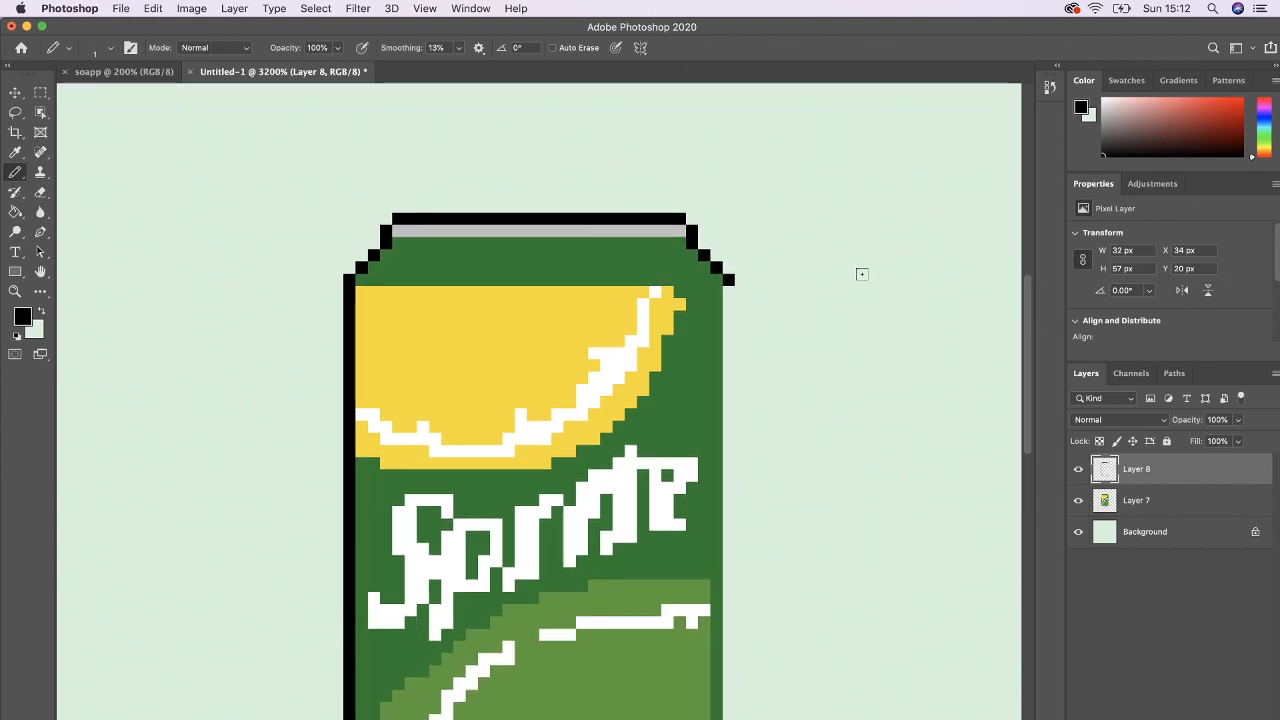
{"action": "left_click", "coordinate": [814, 280]}
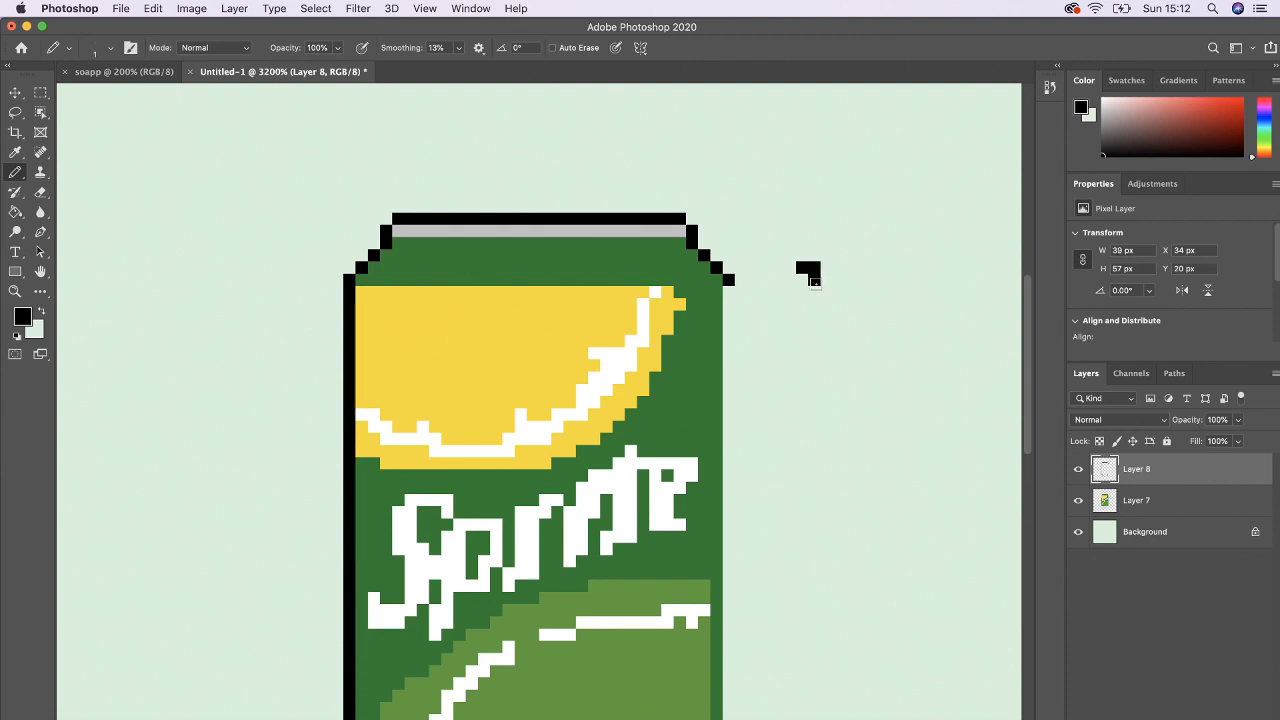
{"action": "key", "text": "super+z"}
{"action": "key", "text": "super+z"}
Draw the black outline down the can's right side and close it at the lower-right corner.
{"action": "left_click_drag", "start_coordinate": [1026, 314], "coordinate": [1027, 377]}
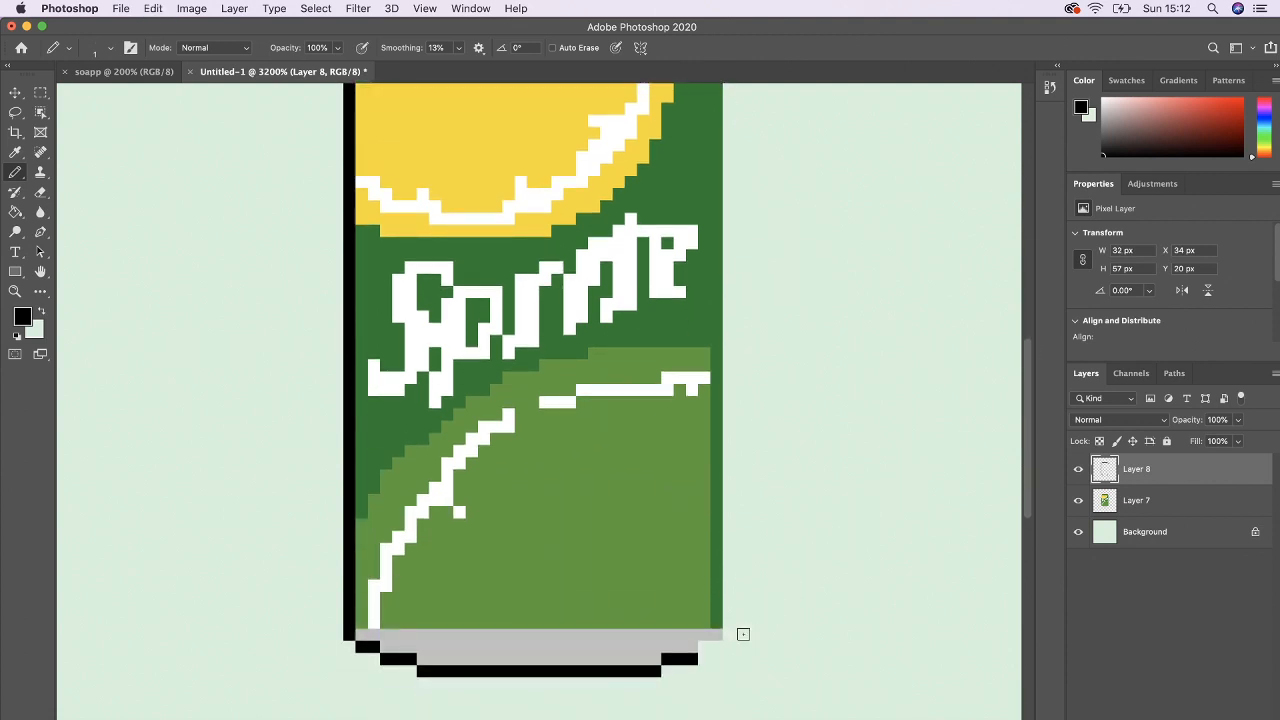
{"action": "left_click", "coordinate": [729, 633], "text": "shift"}
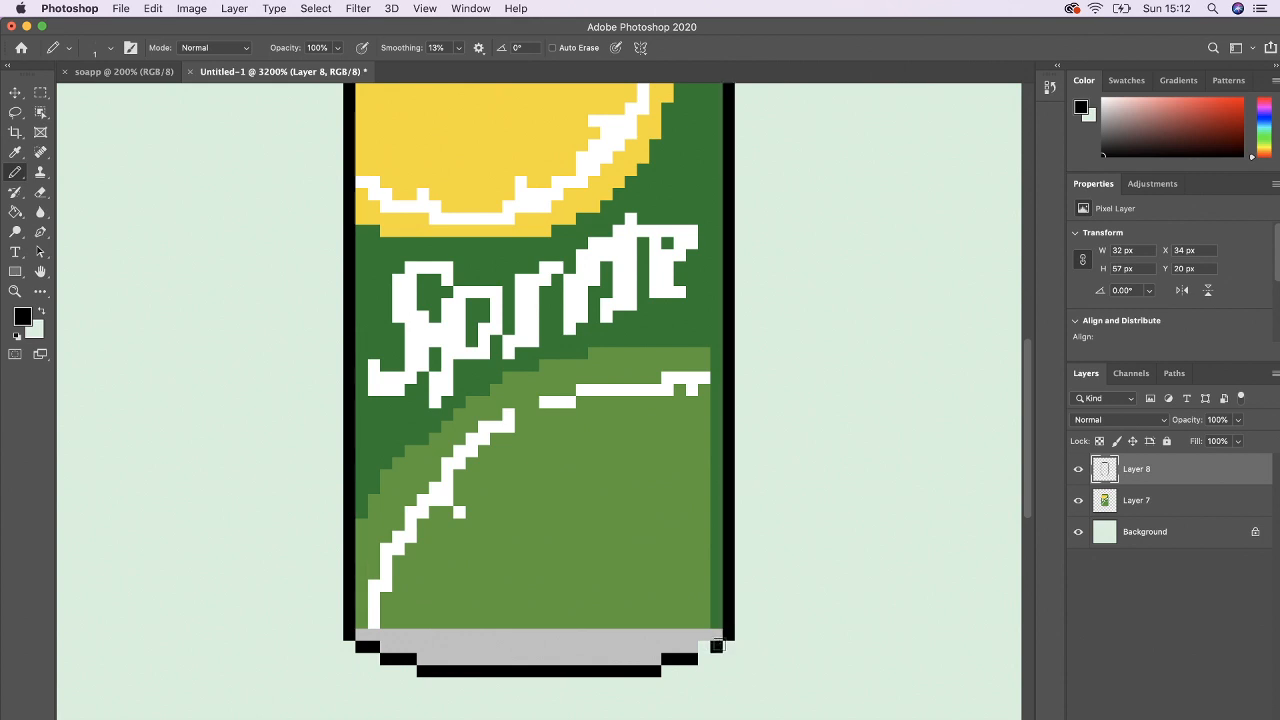
{"action": "left_click", "coordinate": [710, 646]}
Switch the Pencil to white and start an outer outline around the lower-left corner and up the can's left side.
{"action": "left_click", "coordinate": [18, 336]}
{"action": "left_click", "coordinate": [41, 313]}
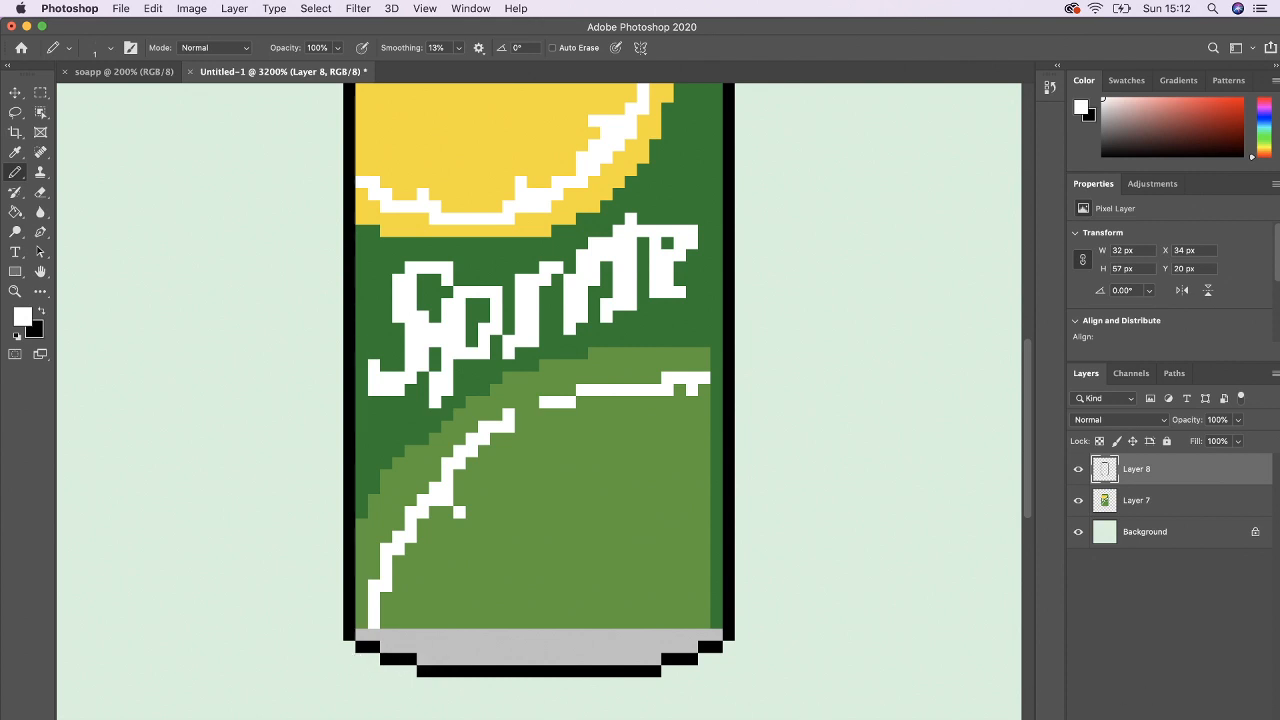
{"action": "key", "text": "alt+shift+super+n"}
{"action": "key", "text": "super+z"}
{"action": "left_click_drag", "start_coordinate": [411, 672], "coordinate": [390, 672]}
{"action": "left_click", "coordinate": [337, 632]}
{"action": "left_click_drag", "start_coordinate": [1029, 482], "coordinate": [1029, 408]}
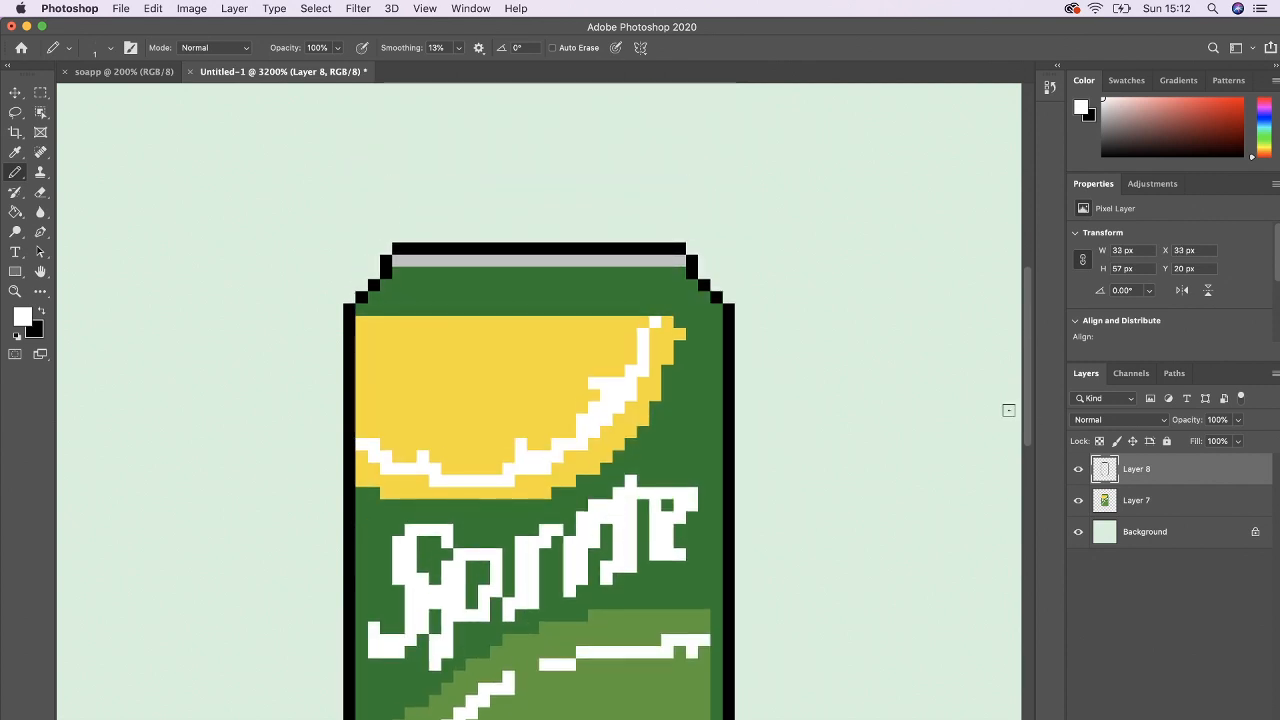
{"action": "left_click", "coordinate": [337, 311], "text": "shift"}
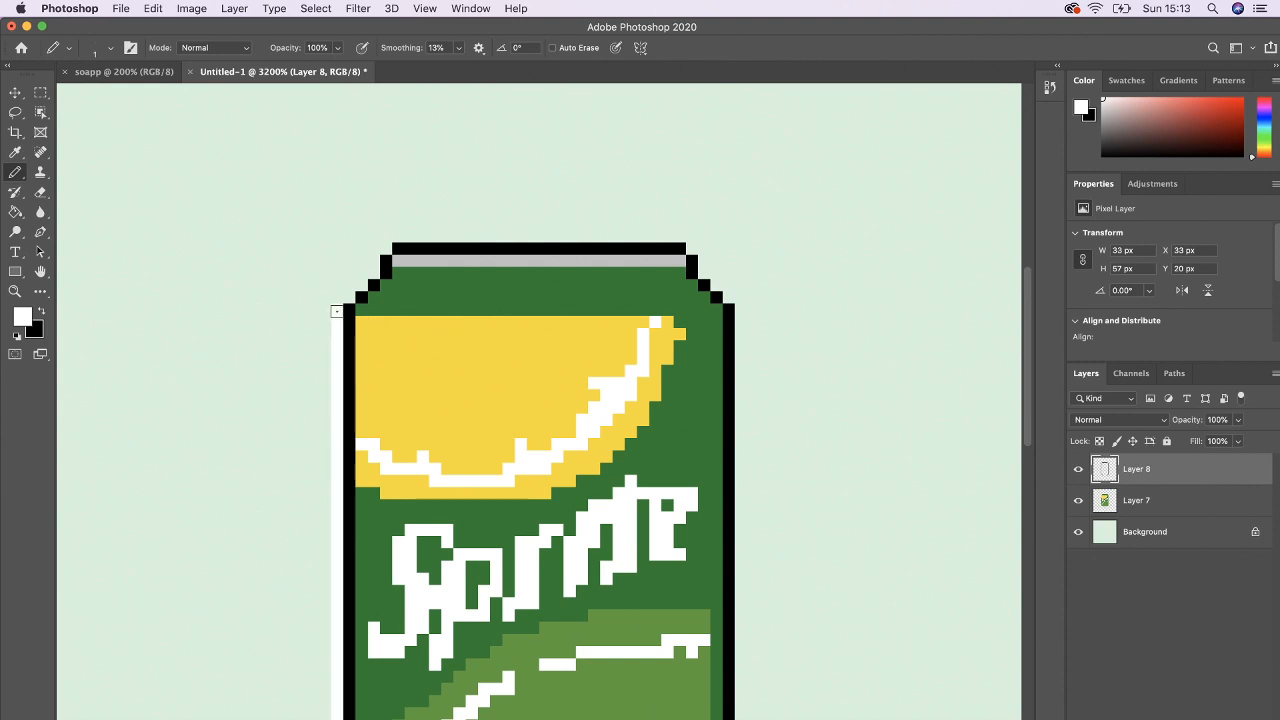
Step the white outer outline around the can's upper-left shoulder to the start of the top rim.
{"action": "left_click", "coordinate": [348, 298]}
{"action": "left_click", "coordinate": [359, 286]}
{"action": "left_click", "coordinate": [369, 272]}
{"action": "left_click", "coordinate": [373, 261]}
{"action": "left_click", "coordinate": [388, 248]}
{"action": "left_click", "coordinate": [397, 238]}
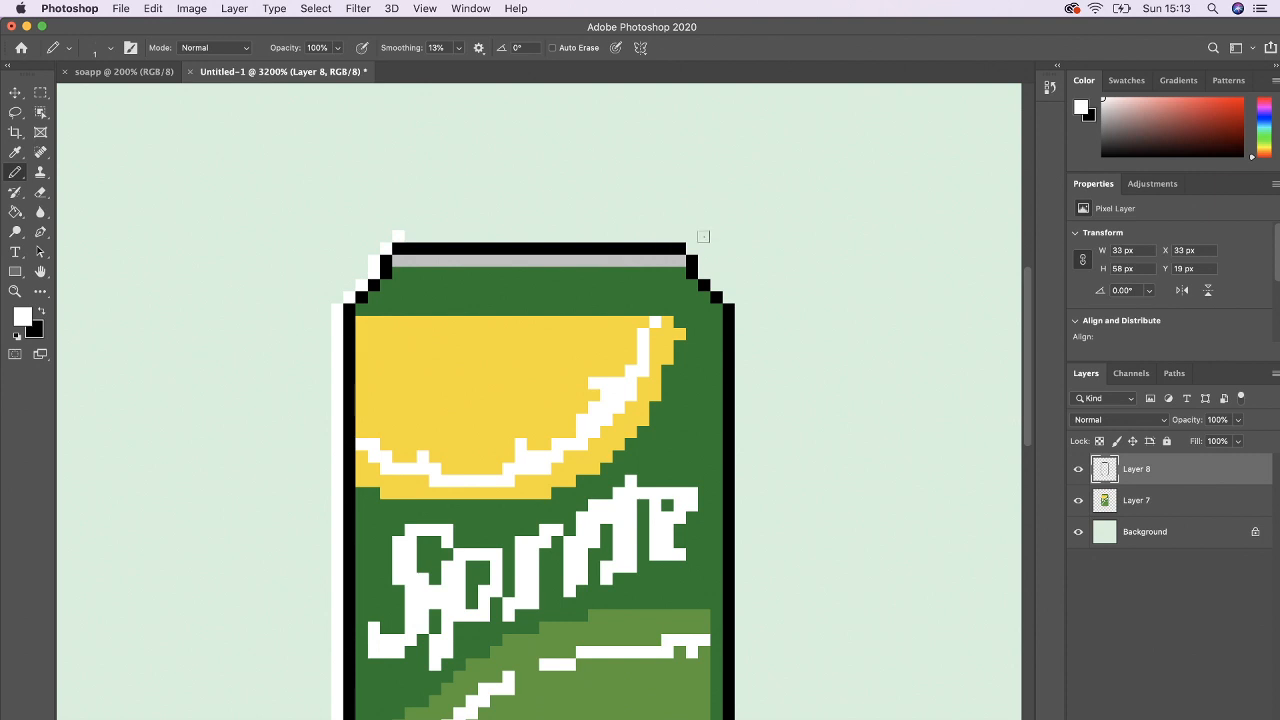
Continue the white outer outline across the can's top rim and down the upper-right shoulder.
{"action": "left_click", "coordinate": [682, 236], "text": "shift"}
{"action": "left_click", "coordinate": [692, 247]}
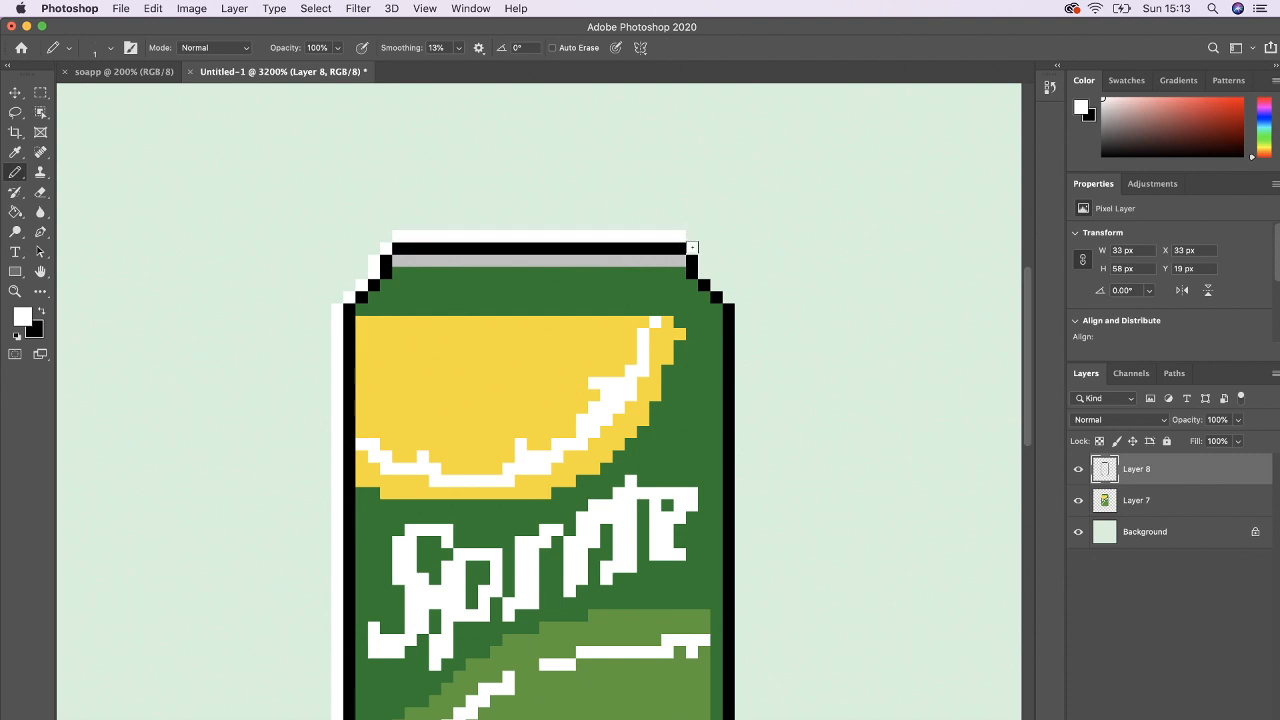
{"action": "left_click", "coordinate": [704, 262]}
{"action": "left_click", "coordinate": [703, 268]}
{"action": "left_click", "coordinate": [717, 283]}
{"action": "left_click", "coordinate": [728, 295]}
Complete the white outer outline down the right side and along the can's base, making the outlines about 34 × 59 px overall.
{"action": "left_click_drag", "start_coordinate": [1022, 325], "coordinate": [1027, 400]}
{"action": "left_click", "coordinate": [742, 616], "text": "shift"}
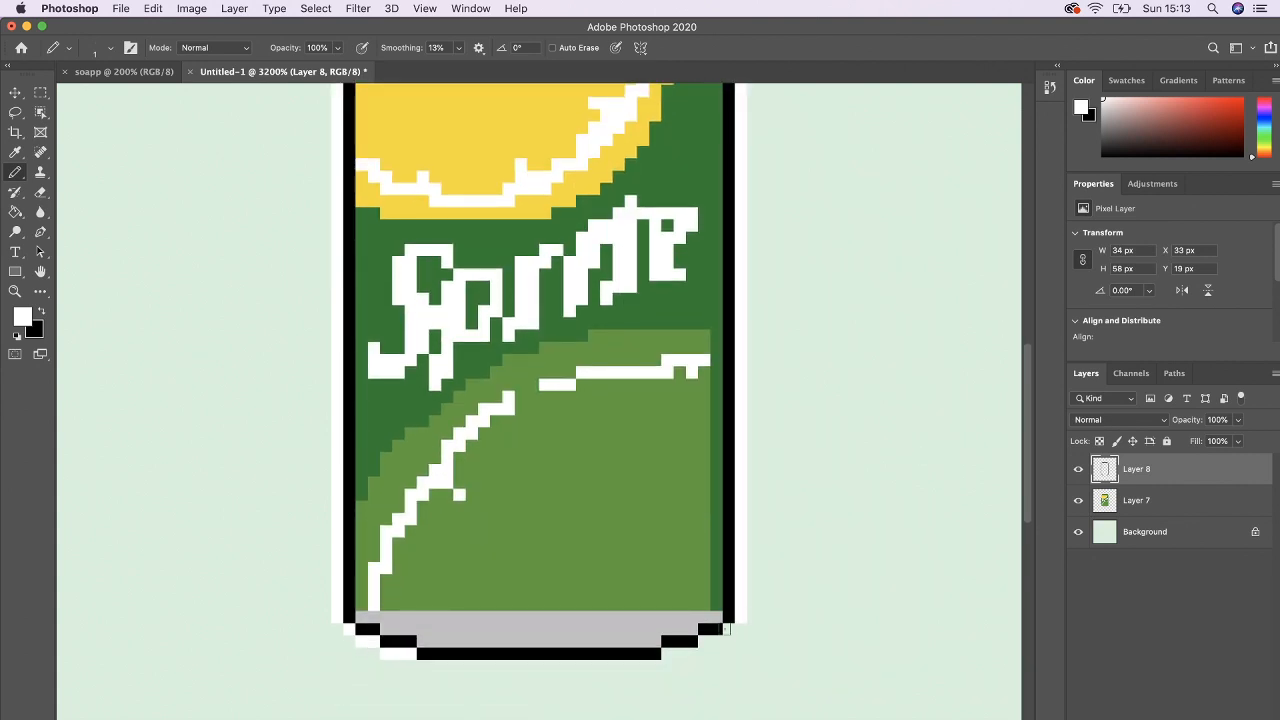
{"action": "left_click_drag", "start_coordinate": [714, 638], "coordinate": [667, 654]}
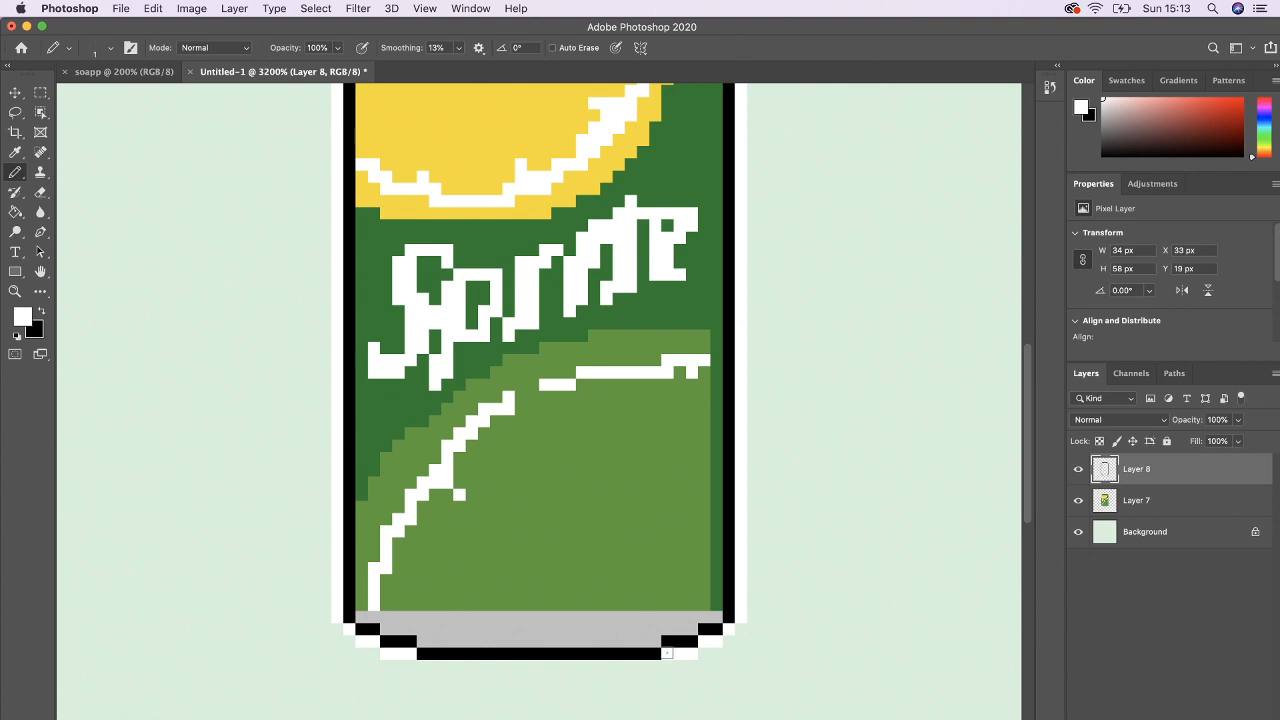
{"action": "left_click", "coordinate": [424, 668], "text": "shift"}
Add a Color Overlay to the outline layer in a light green based on the can's dark green, at low opacity.
{"action": "key", "text": "super+minus"}
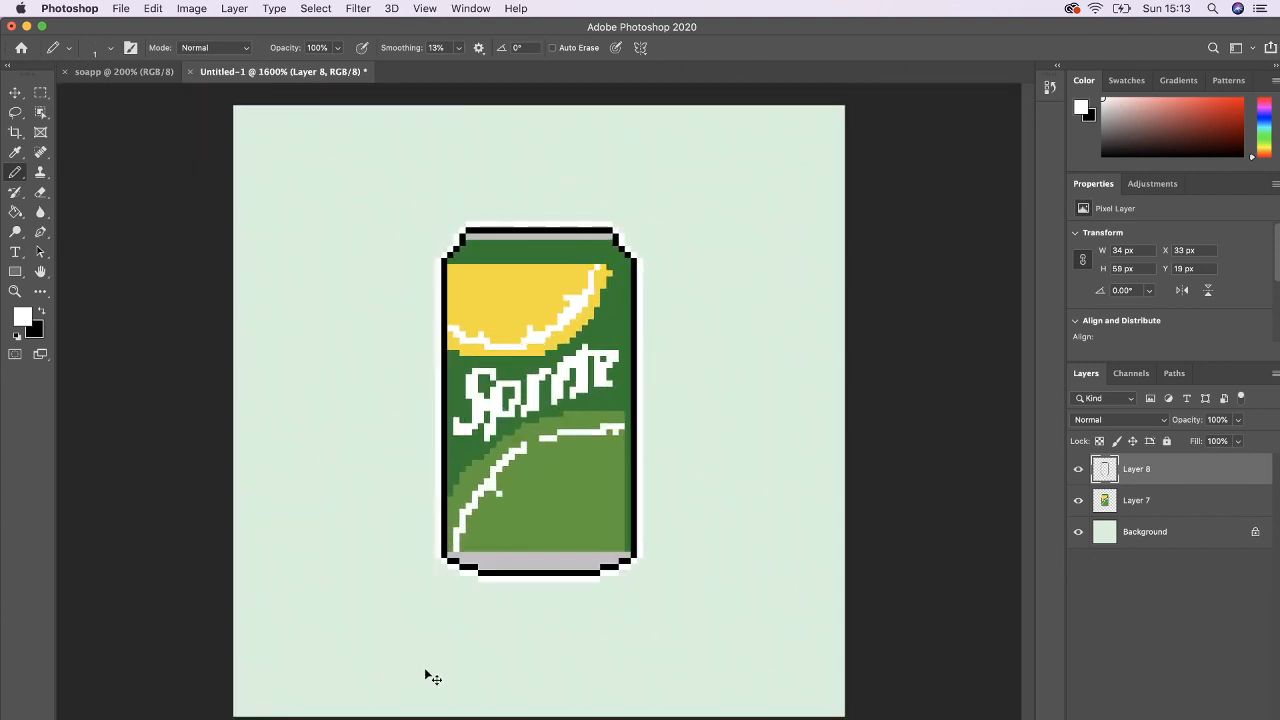
{"action": "double_click", "coordinate": [1226, 479]}
{"action": "left_click", "coordinate": [738, 427]}
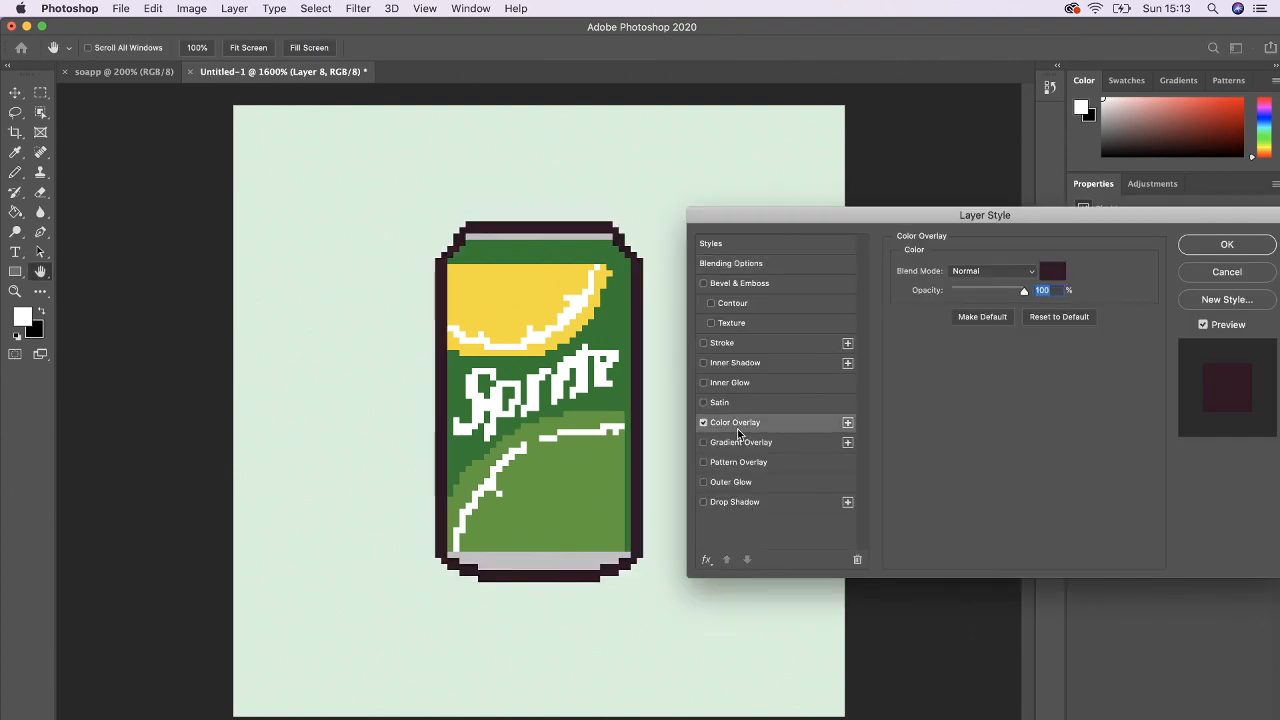
{"action": "left_click", "coordinate": [1055, 273]}
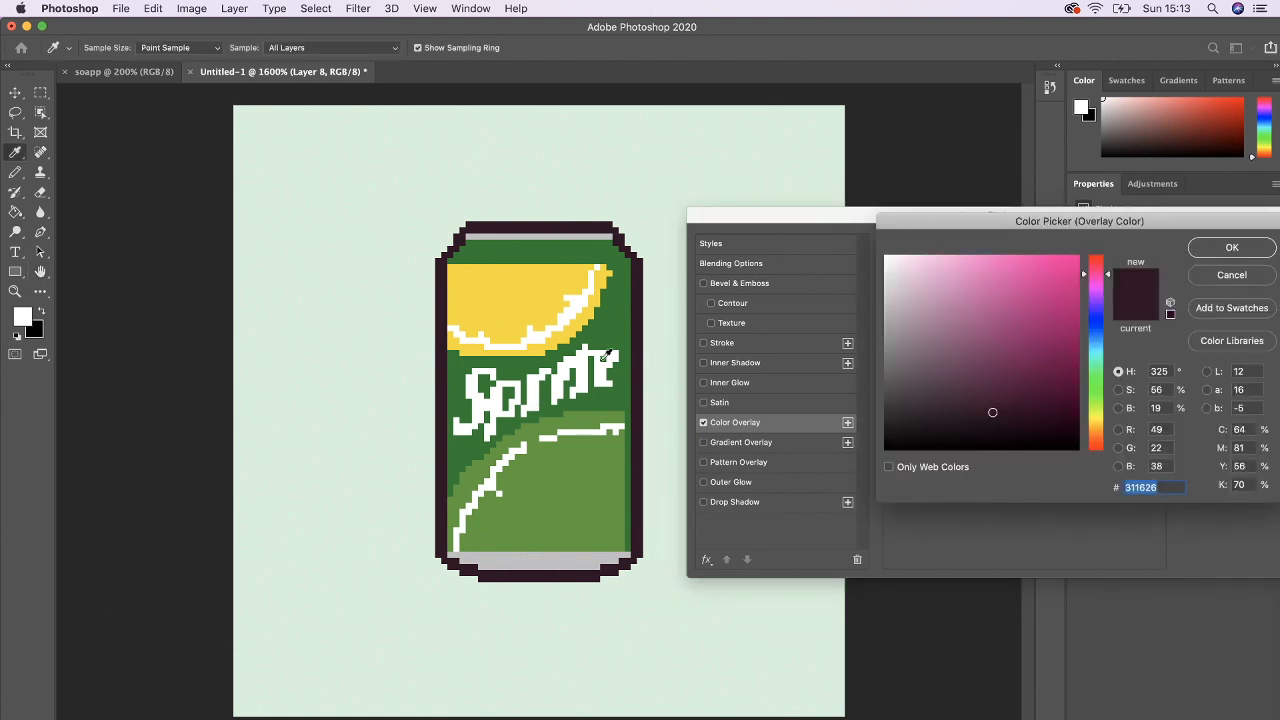
{"action": "left_click", "coordinate": [625, 311]}
{"action": "left_click", "coordinate": [965, 270]}
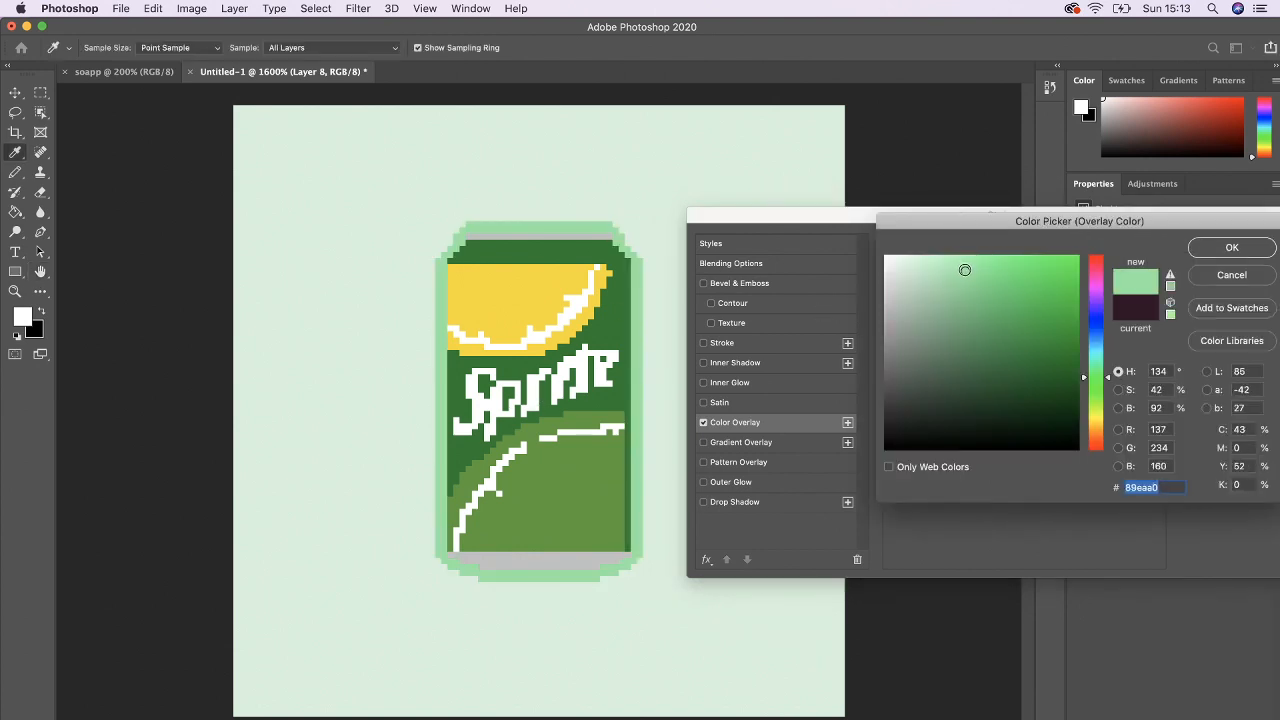
{"action": "mouse_move", "coordinate": [962, 270]}
{"action": "left_mouse_down"}
{"action": "mouse_move", "coordinate": [937, 271]}
{"action": "mouse_move", "coordinate": [974, 262]}
{"action": "mouse_move", "coordinate": [997, 274]}
{"action": "mouse_move", "coordinate": [958, 293]}
{"action": "mouse_move", "coordinate": [972, 292]}
{"action": "left_mouse_up"}
{"action": "left_click", "coordinate": [1238, 250]}
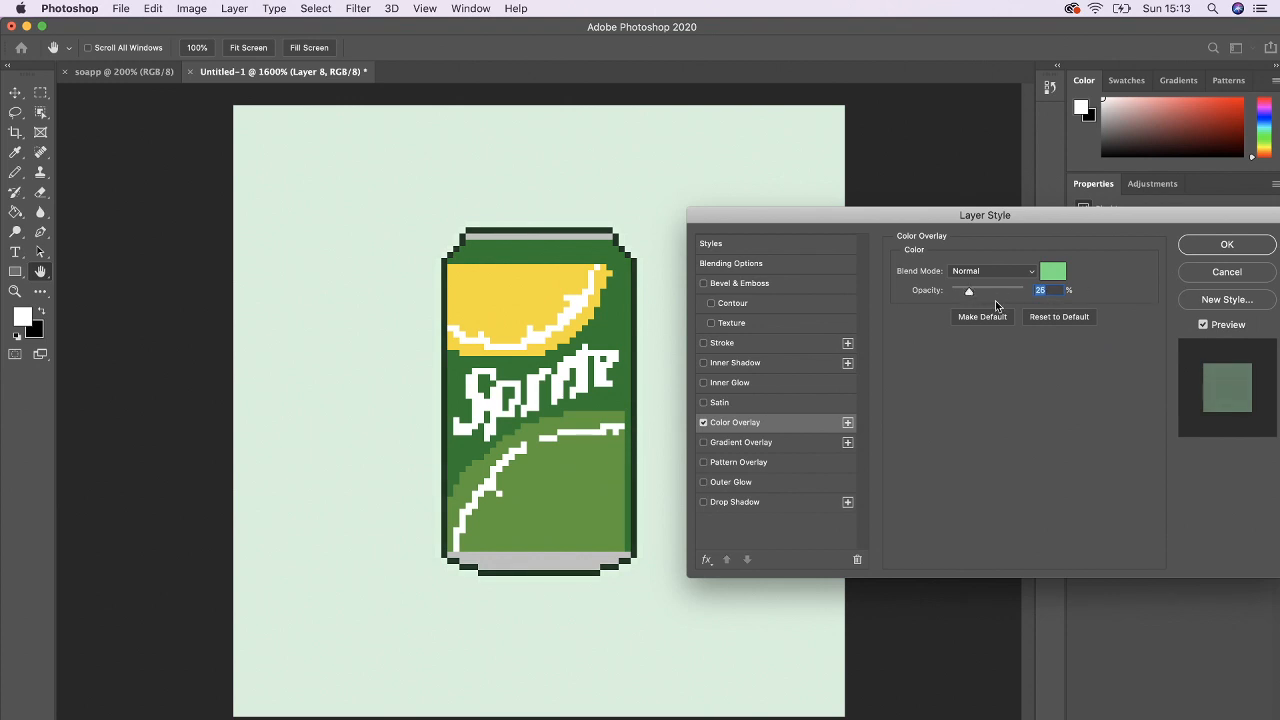
{"action": "left_click_drag", "start_coordinate": [965, 297], "coordinate": [959, 298]}
{"action": "left_click", "coordinate": [1212, 248]}
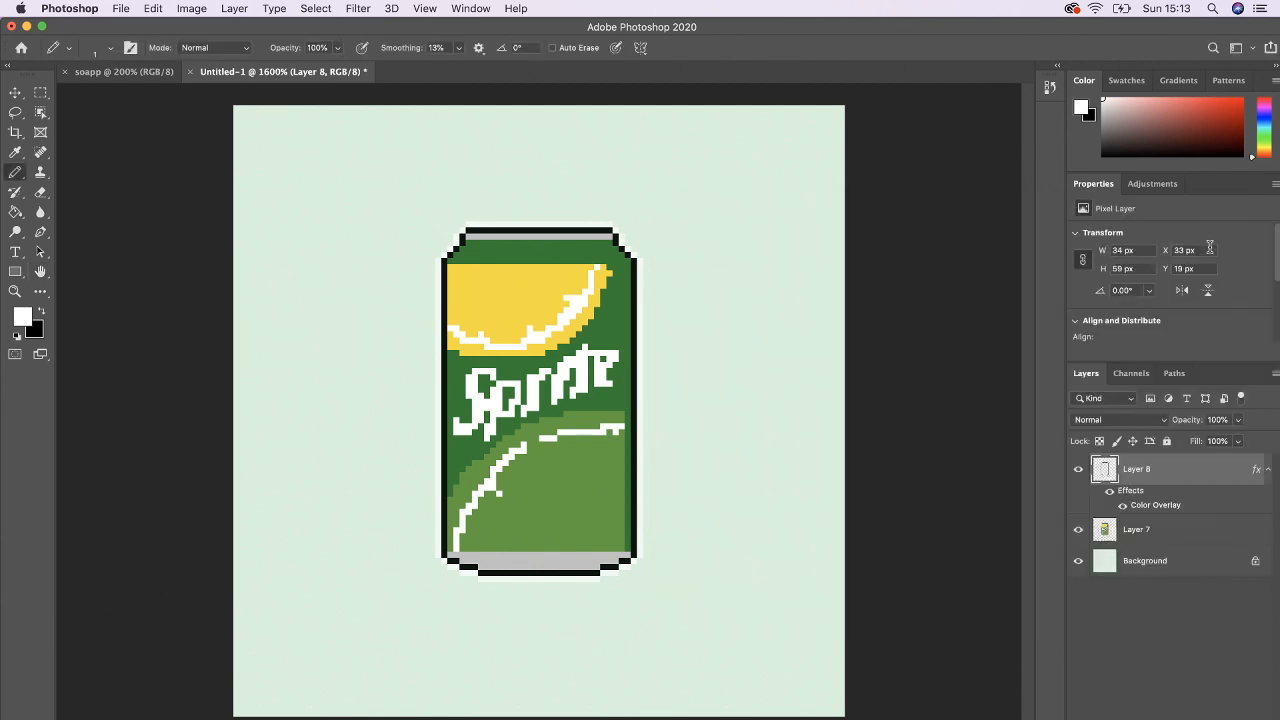
{"action": "key", "text": "super+equal"}
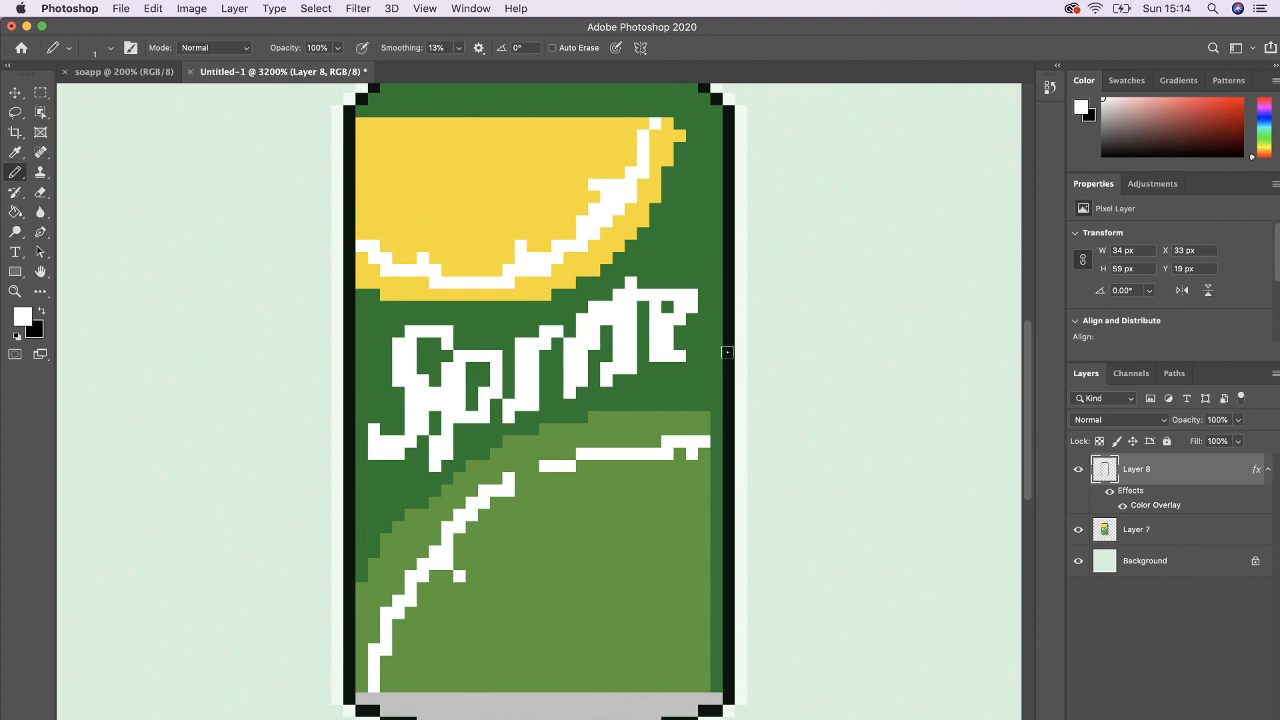
{"action": "double_click", "coordinate": [1117, 497]}
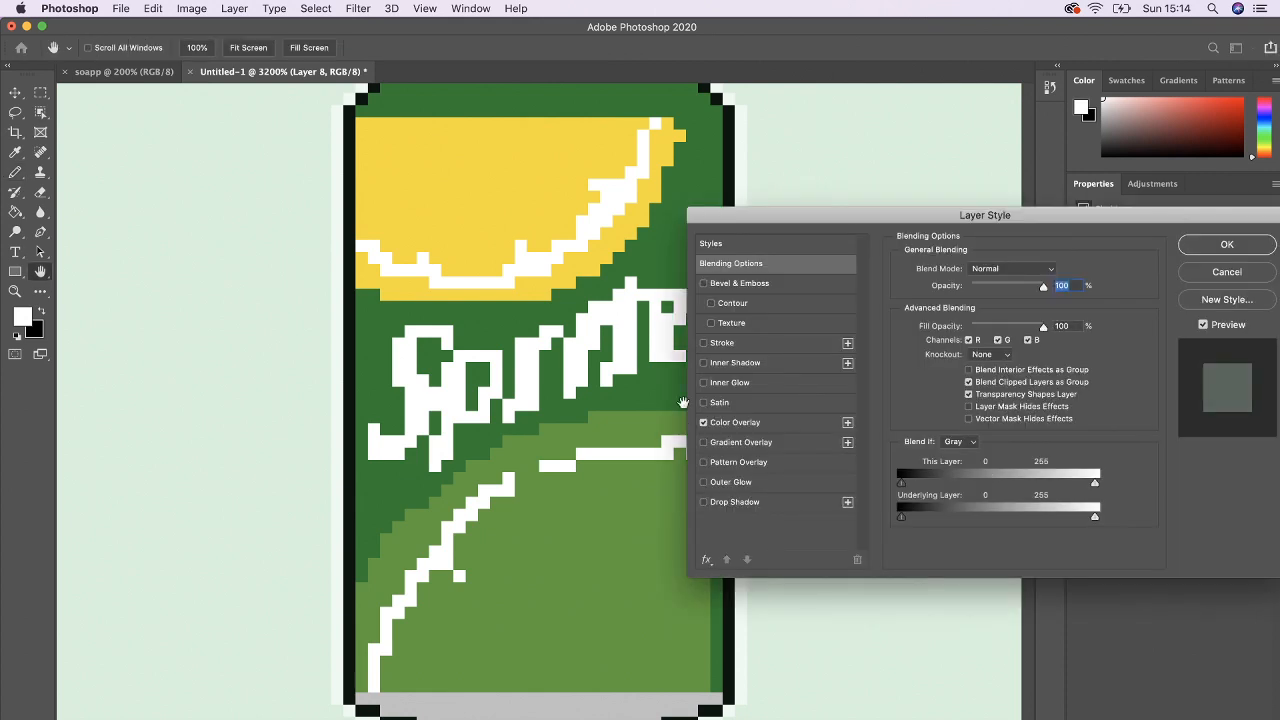
{"action": "left_click", "coordinate": [1221, 274]}
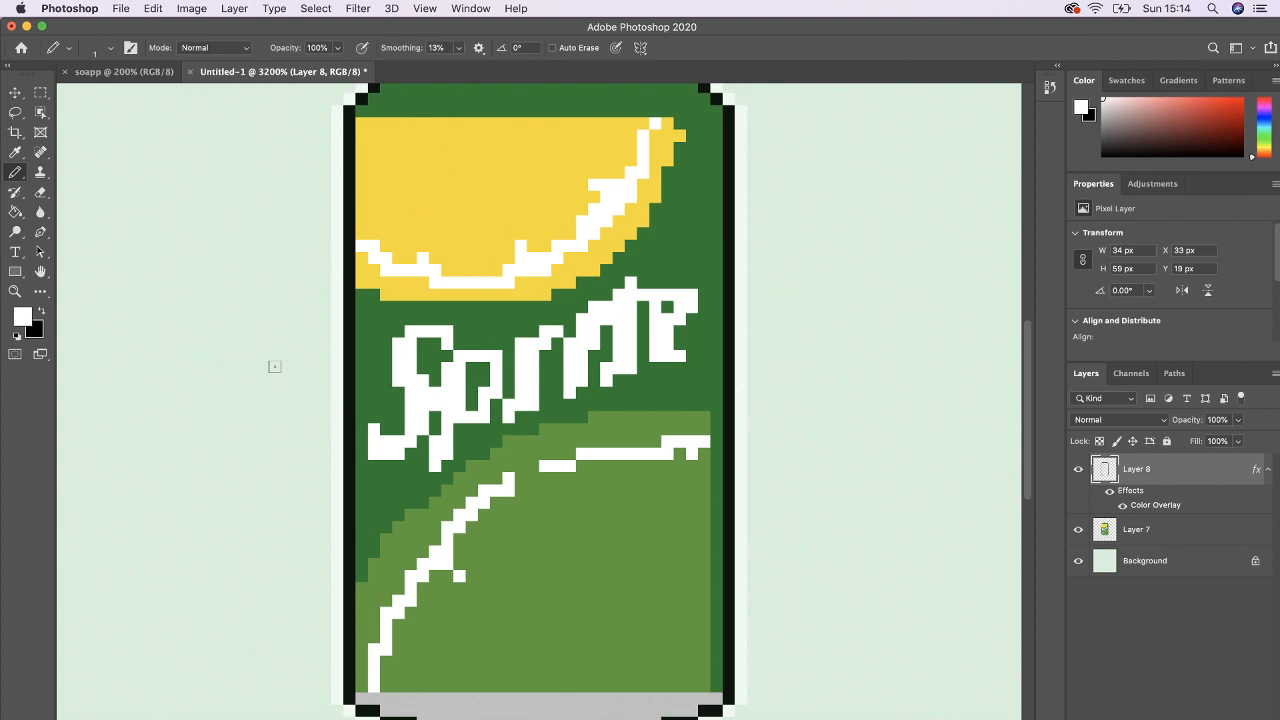
{"action": "key", "text": "super+minus"}
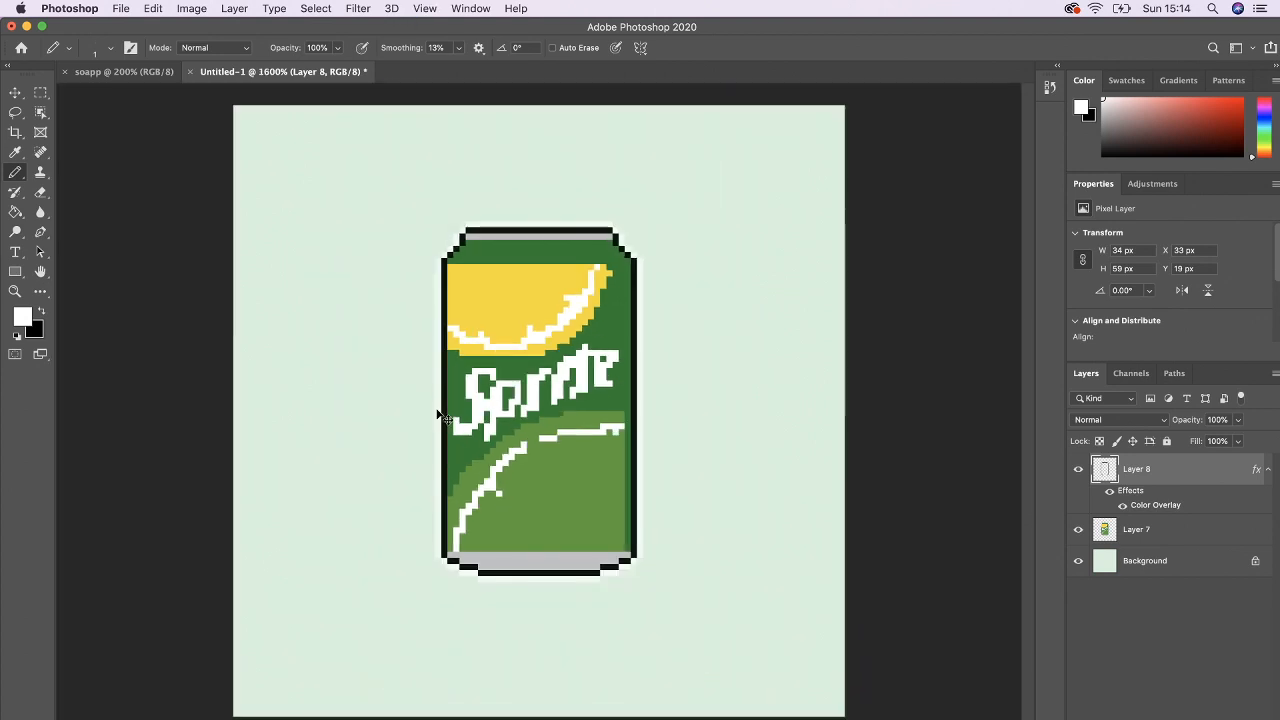
{"action": "key", "text": "super+plus"}
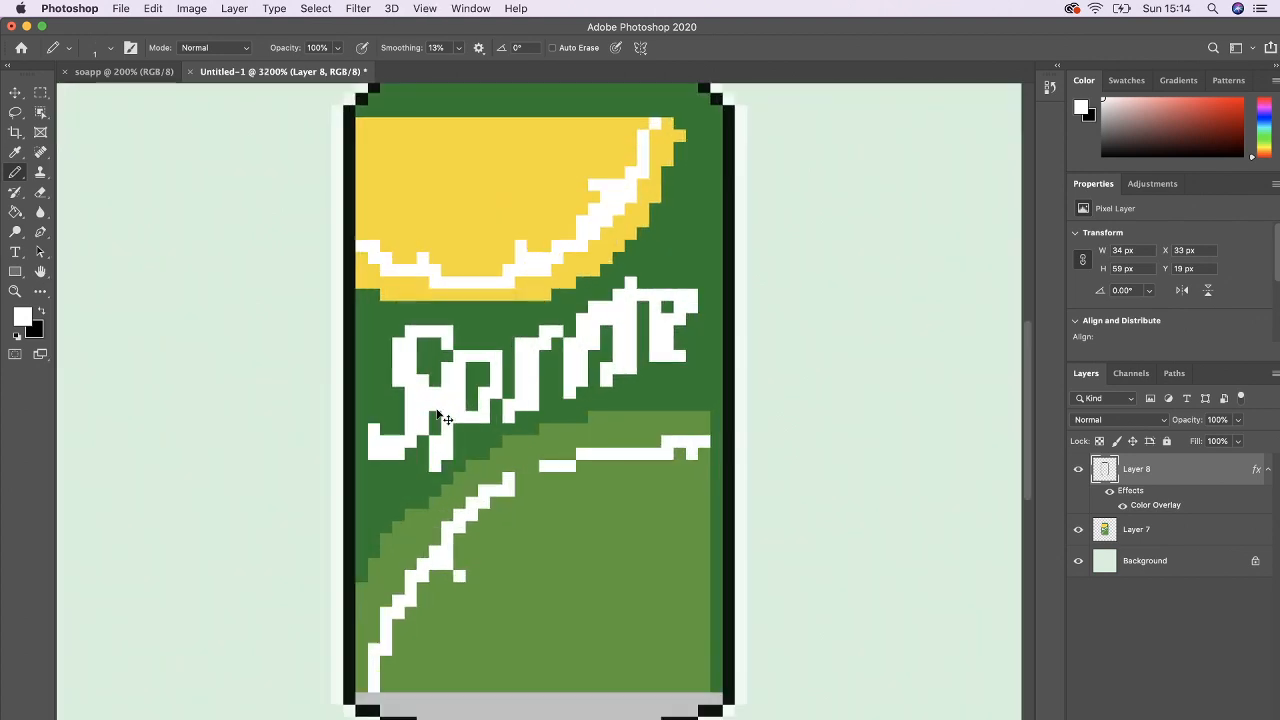
Merge the tinted outline layer with the can artwork layer and add a new empty layer above it.
{"action": "left_click", "coordinate": [1200, 540], "text": "shift"}
{"action": "key", "text": "super+e"}
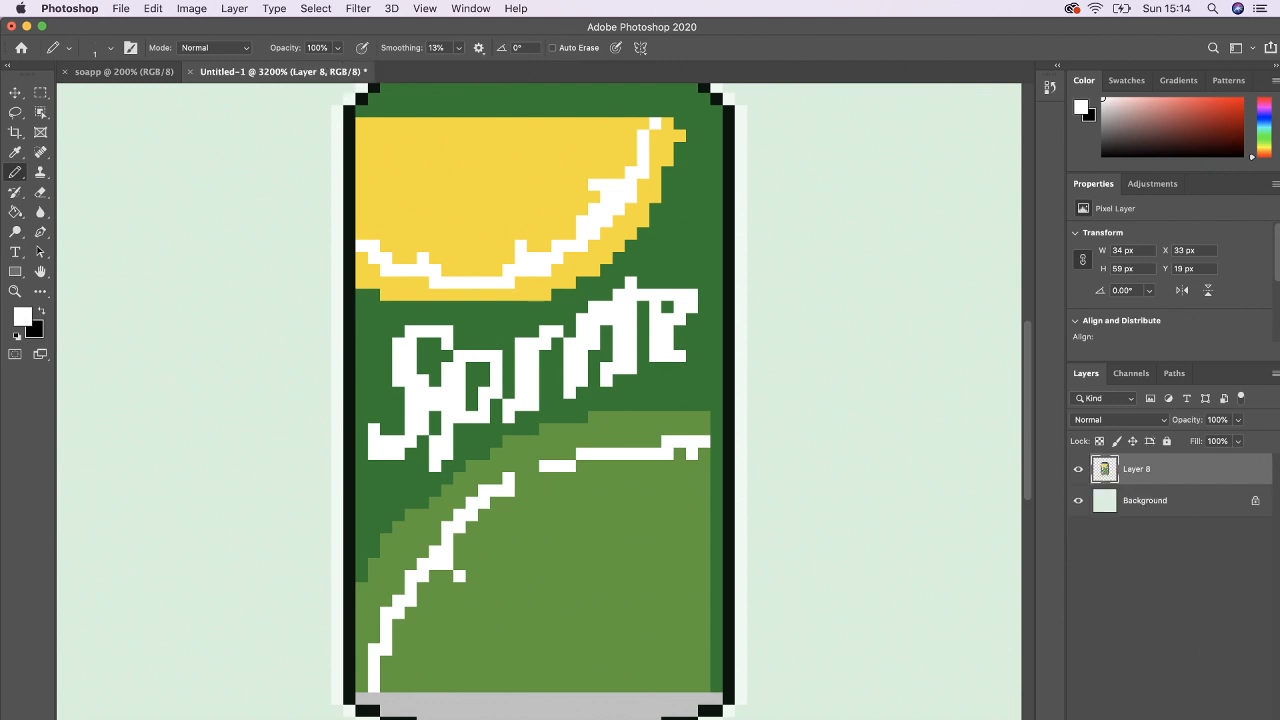
{"action": "key", "text": "super+shift+alt+n"}
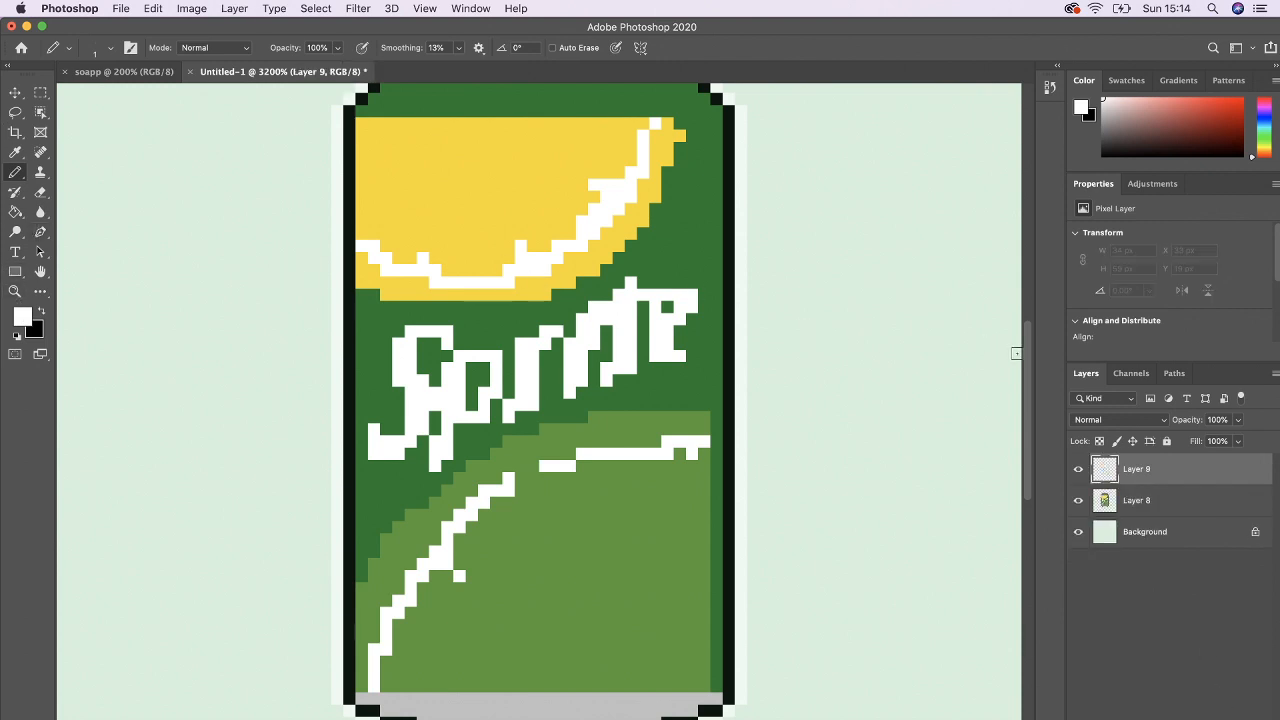
Draw a 3 × 3 px white plus-shaped sparkle on the lemon's upper edge and outline it in near-black green 061707, 5 × 5 px overall.
{"action": "left_click_drag", "start_coordinate": [1027, 350], "coordinate": [1028, 313]}
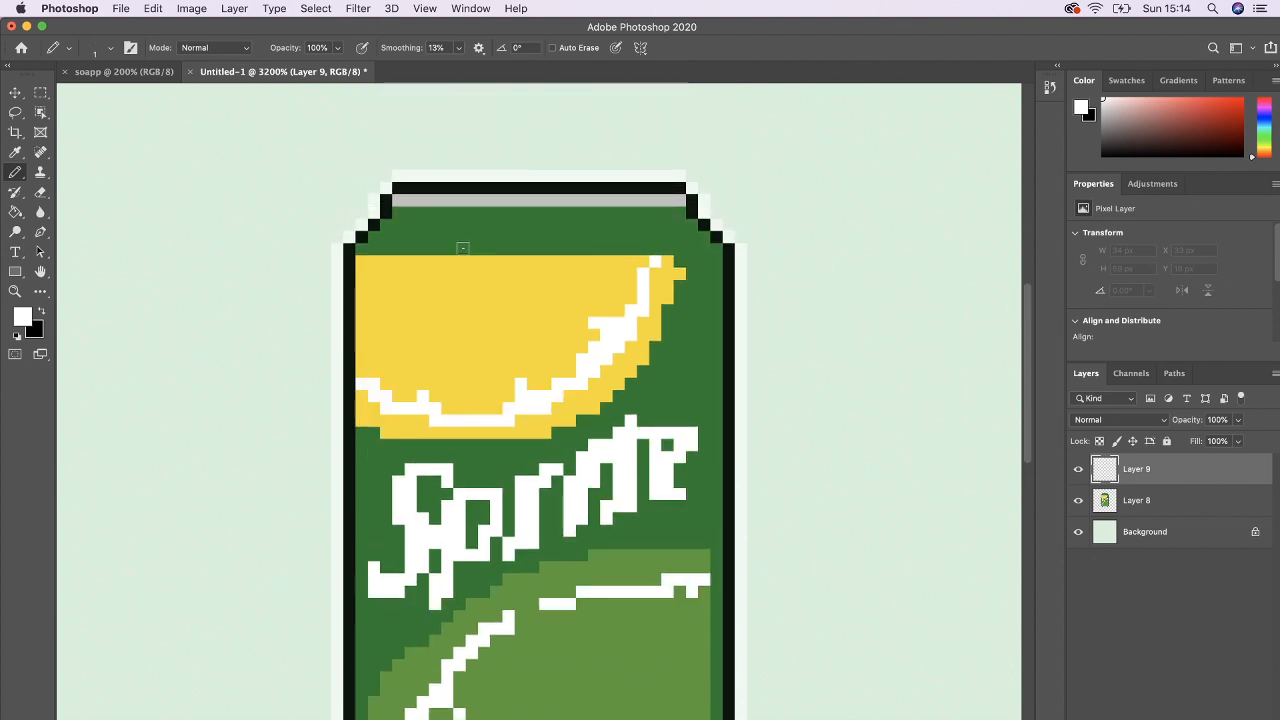
{"action": "left_click_drag", "start_coordinate": [459, 256], "coordinate": [459, 274]}
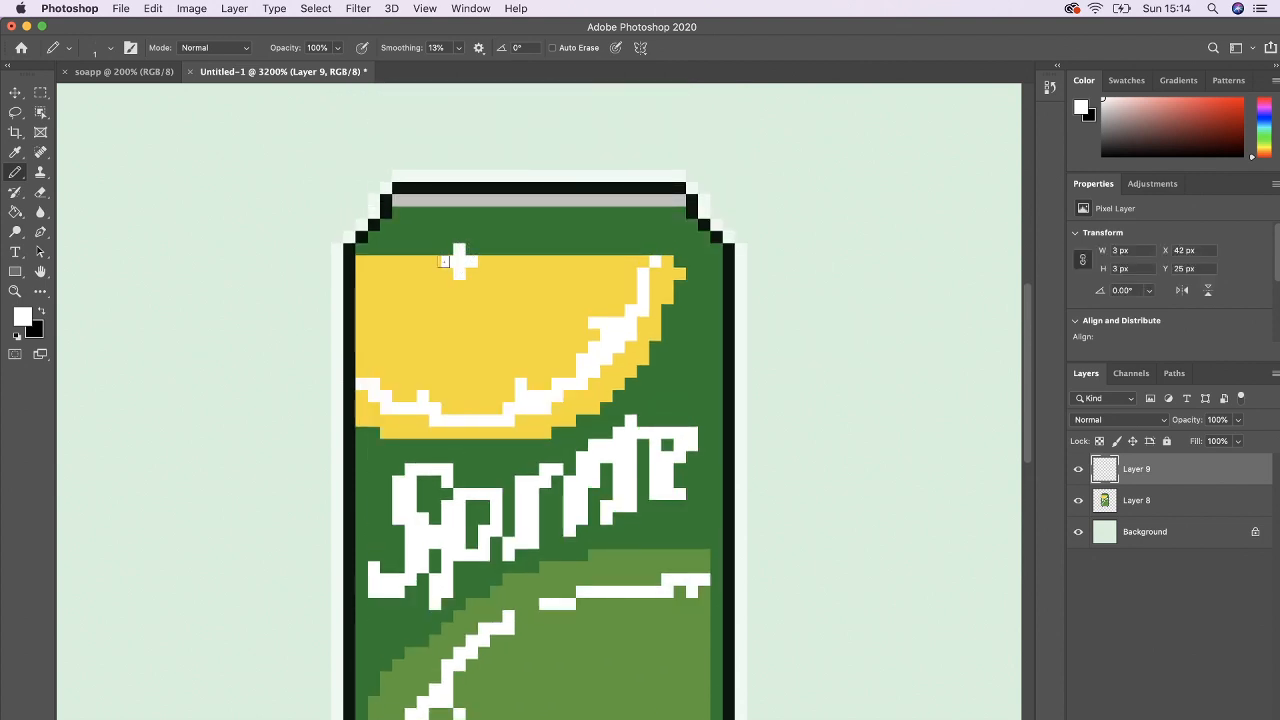
{"action": "left_click", "coordinate": [24, 318]}
{"action": "left_click", "coordinate": [1095, 382]}
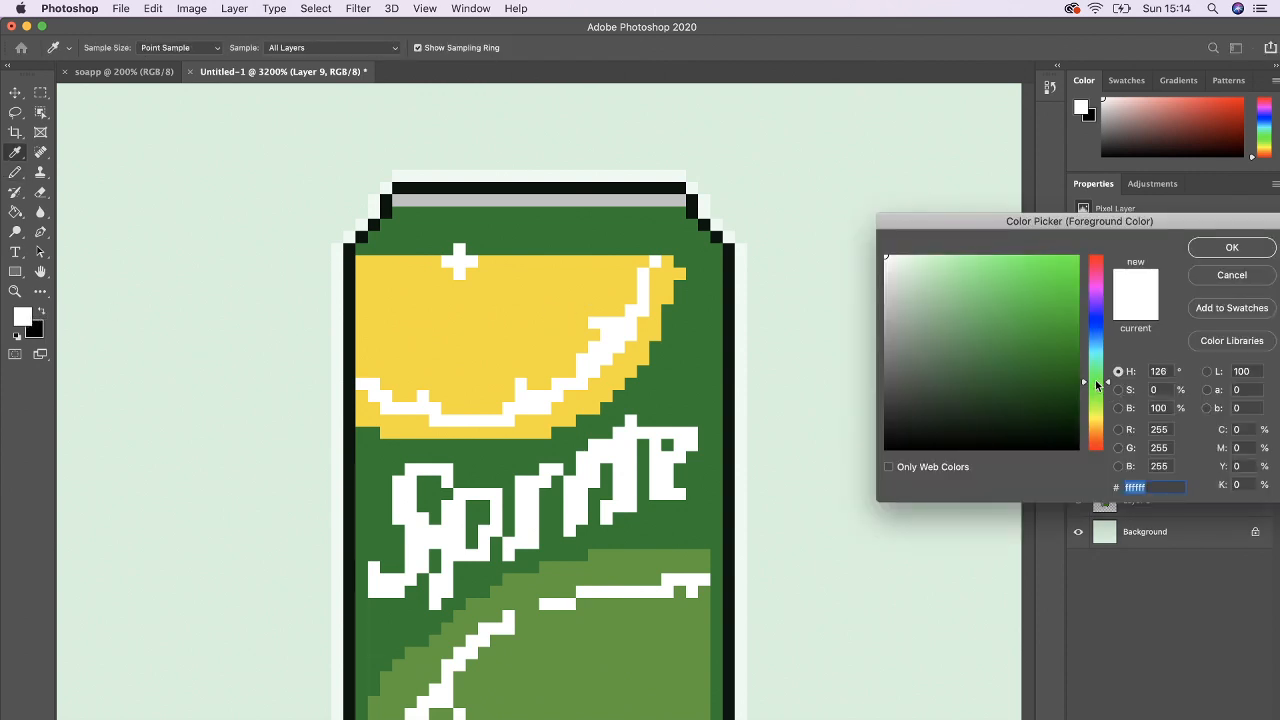
{"action": "left_click", "coordinate": [1032, 430]}
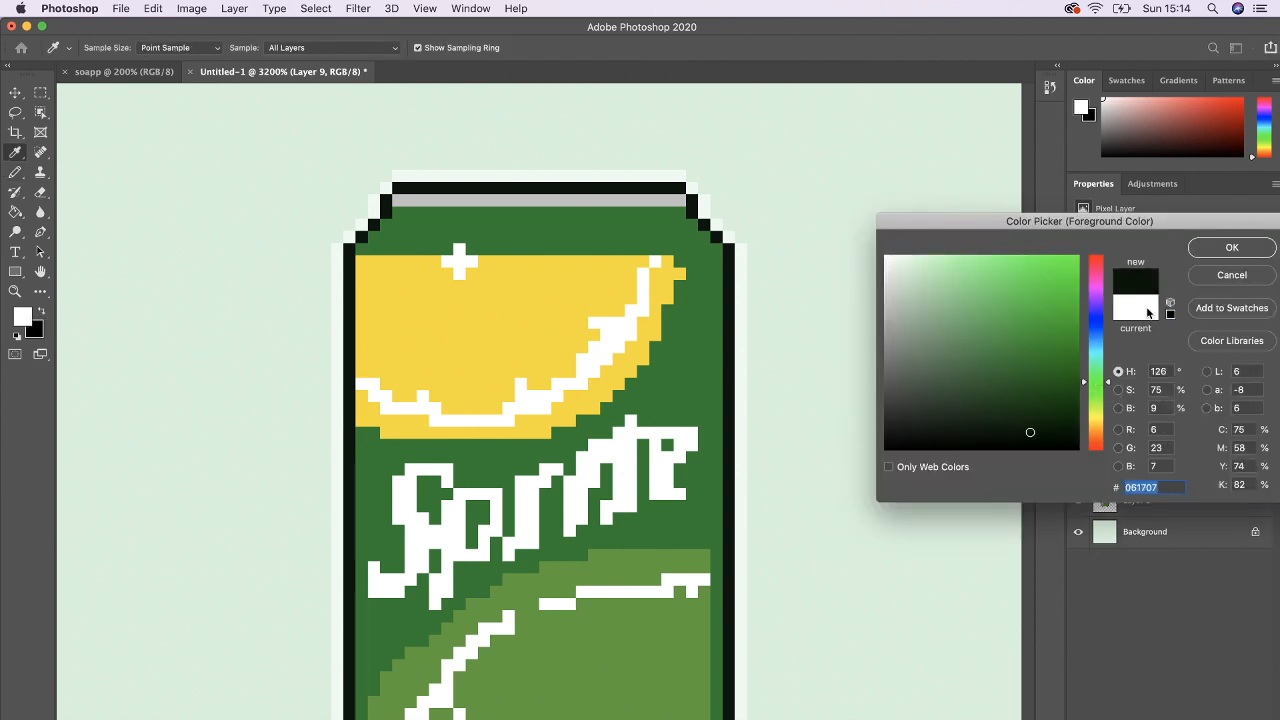
{"action": "left_click", "coordinate": [1232, 247]}
{"action": "left_click", "coordinate": [471, 273]}
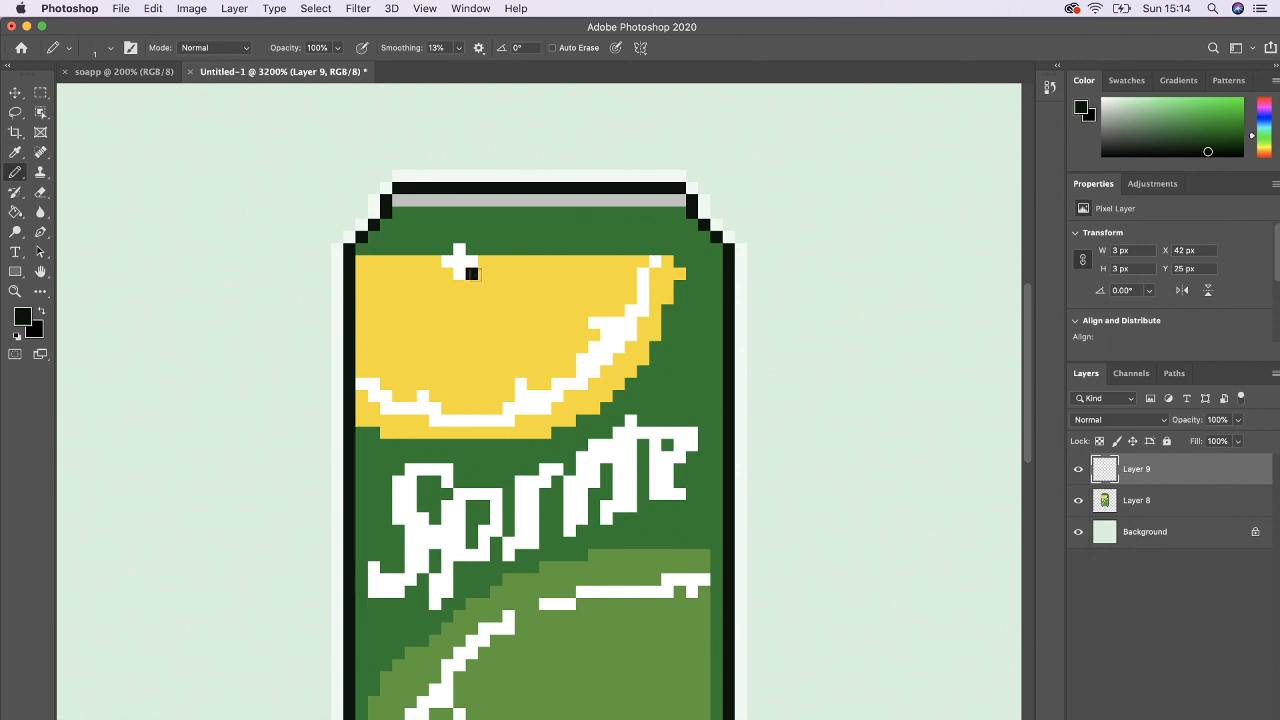
{"action": "left_click", "coordinate": [459, 285]}
{"action": "left_click", "coordinate": [447, 273]}
{"action": "left_click", "coordinate": [459, 237]}
{"action": "left_click", "coordinate": [483, 261]}
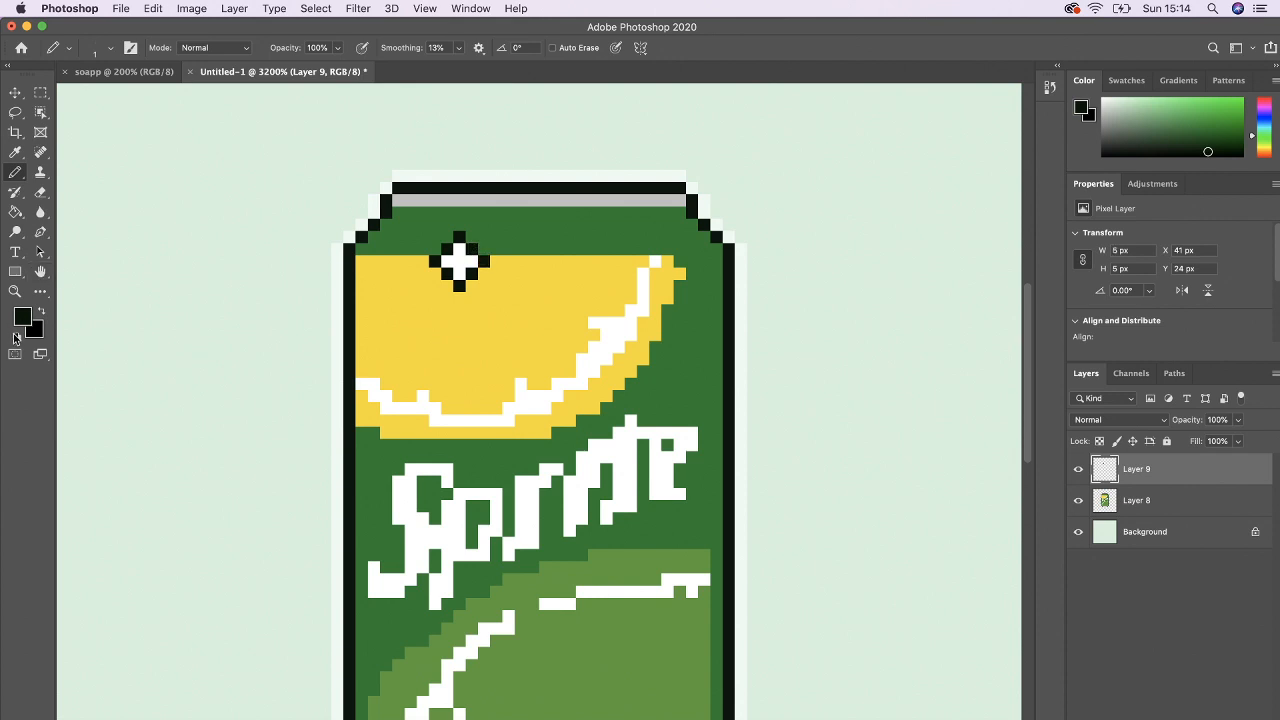
Draw a taller white sparkle over the can's right edge near the lemon, about 5 px wide and 9 px tall.
{"action": "left_click", "coordinate": [15, 338]}
{"action": "left_click", "coordinate": [42, 313]}
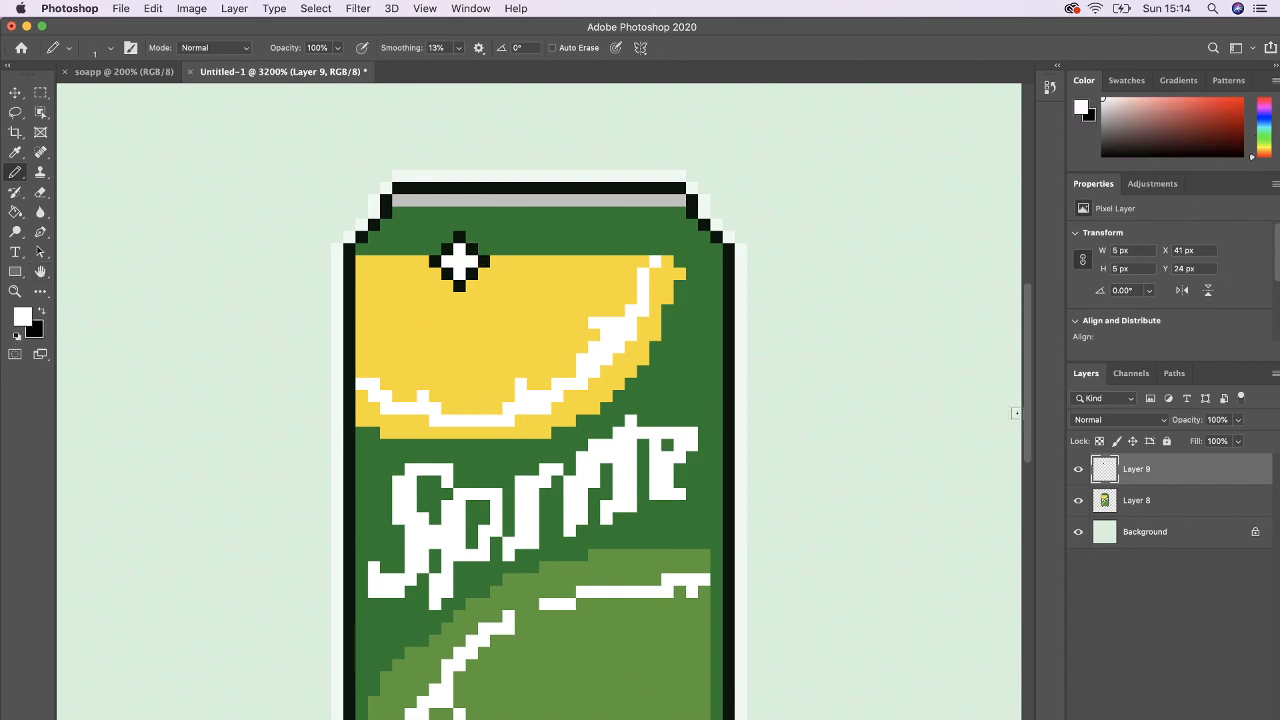
{"action": "mouse_move", "coordinate": [1025, 415]}
{"action": "left_mouse_down"}
{"action": "mouse_move", "coordinate": [1025, 455]}
{"action": "mouse_move", "coordinate": [1034, 423]}
{"action": "left_mouse_up"}
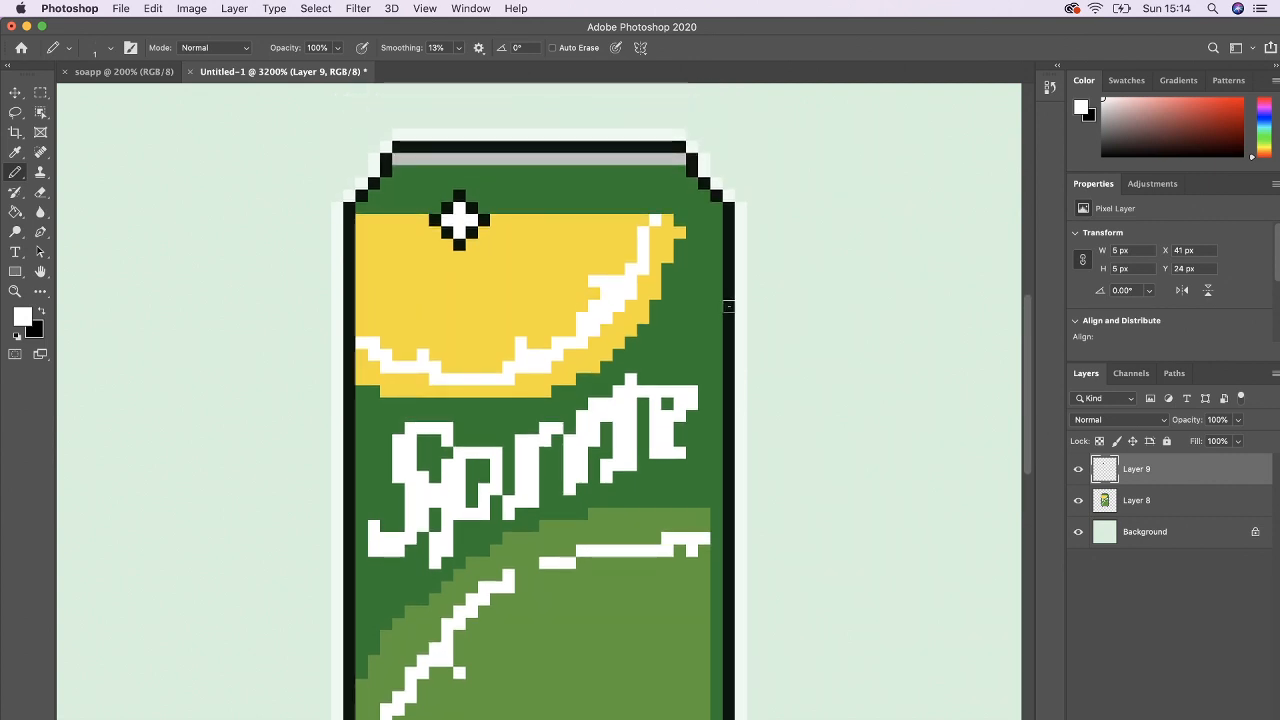
{"action": "mouse_move", "coordinate": [728, 306]}
{"action": "left_mouse_down"}
{"action": "mouse_move", "coordinate": [728, 384]}
{"action": "mouse_move", "coordinate": [728, 352]}
{"action": "left_mouse_up"}
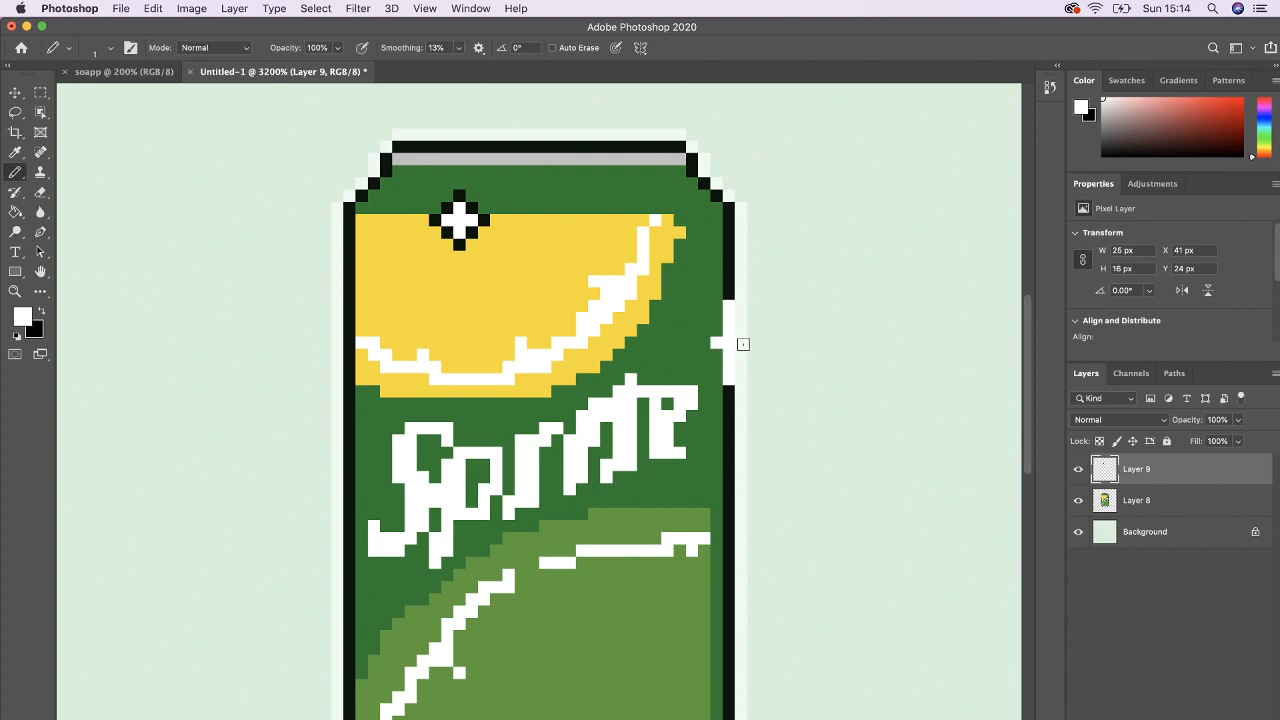
{"action": "left_click_drag", "start_coordinate": [732, 344], "coordinate": [750, 343]}
{"action": "left_click", "coordinate": [729, 295]}
{"action": "left_click", "coordinate": [728, 387]}
{"action": "left_click", "coordinate": [717, 330]}
{"action": "left_click", "coordinate": [717, 355]}
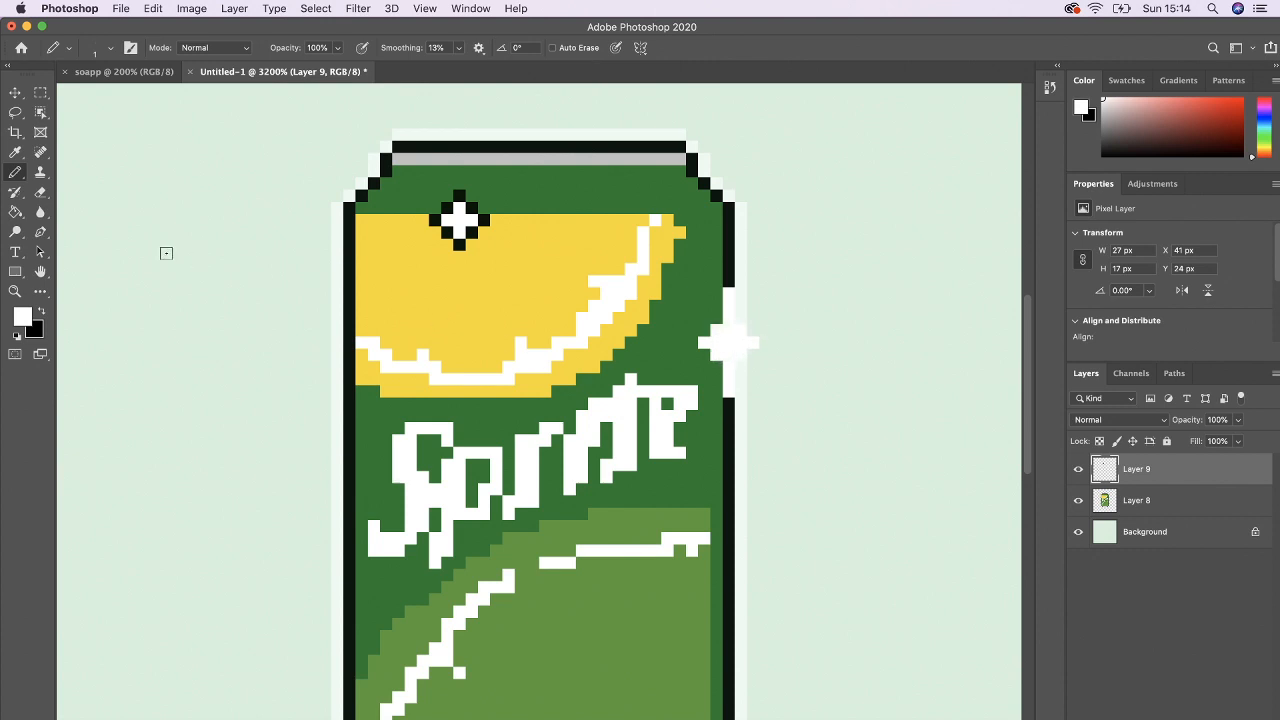
Outline the sparkle on the can's right edge in the near-black green sampled from the small sparkle's outline.
{"action": "left_click", "coordinate": [43, 312]}
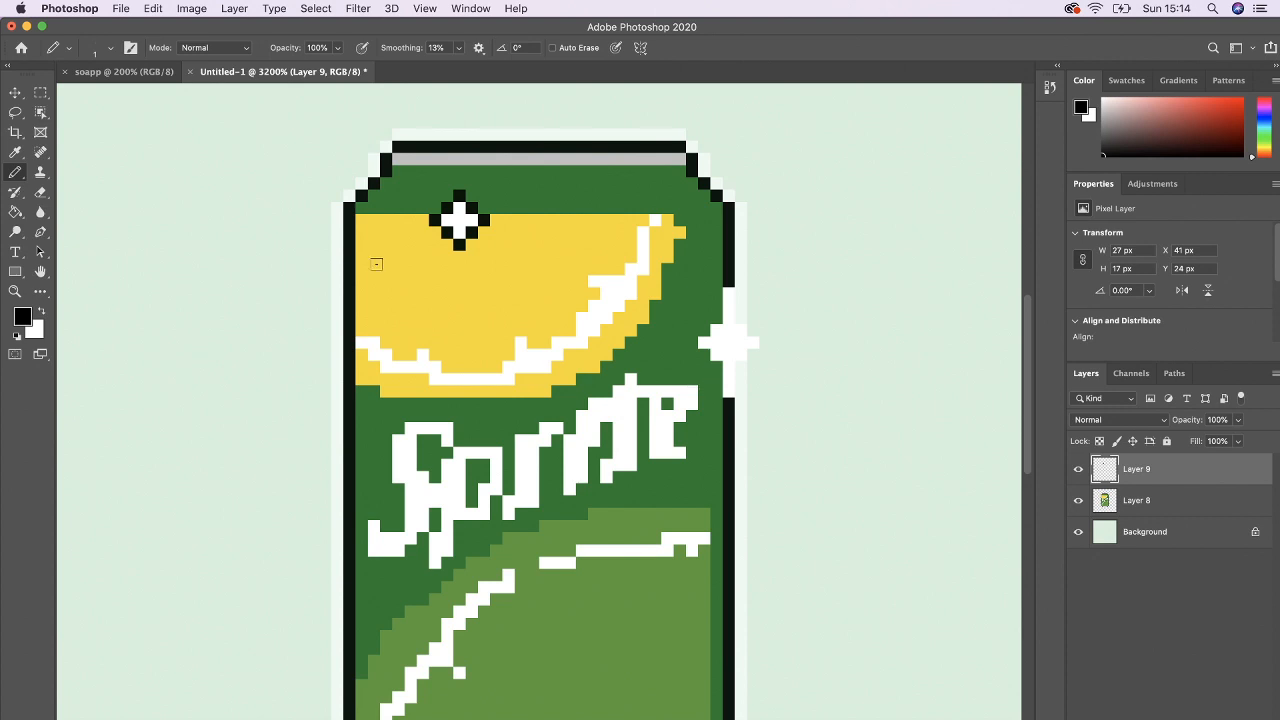
{"action": "left_click", "coordinate": [28, 316]}
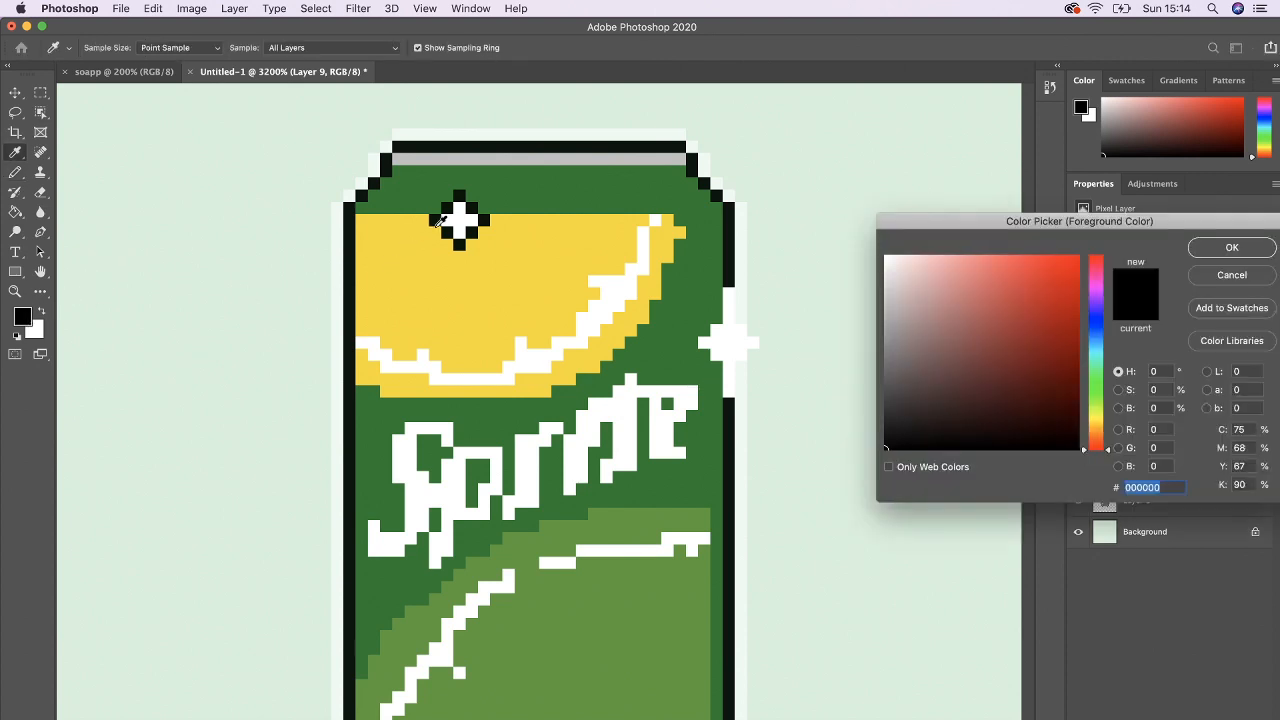
{"action": "left_click", "coordinate": [433, 222]}
{"action": "key", "text": "Return"}
{"action": "key", "text": "b"}
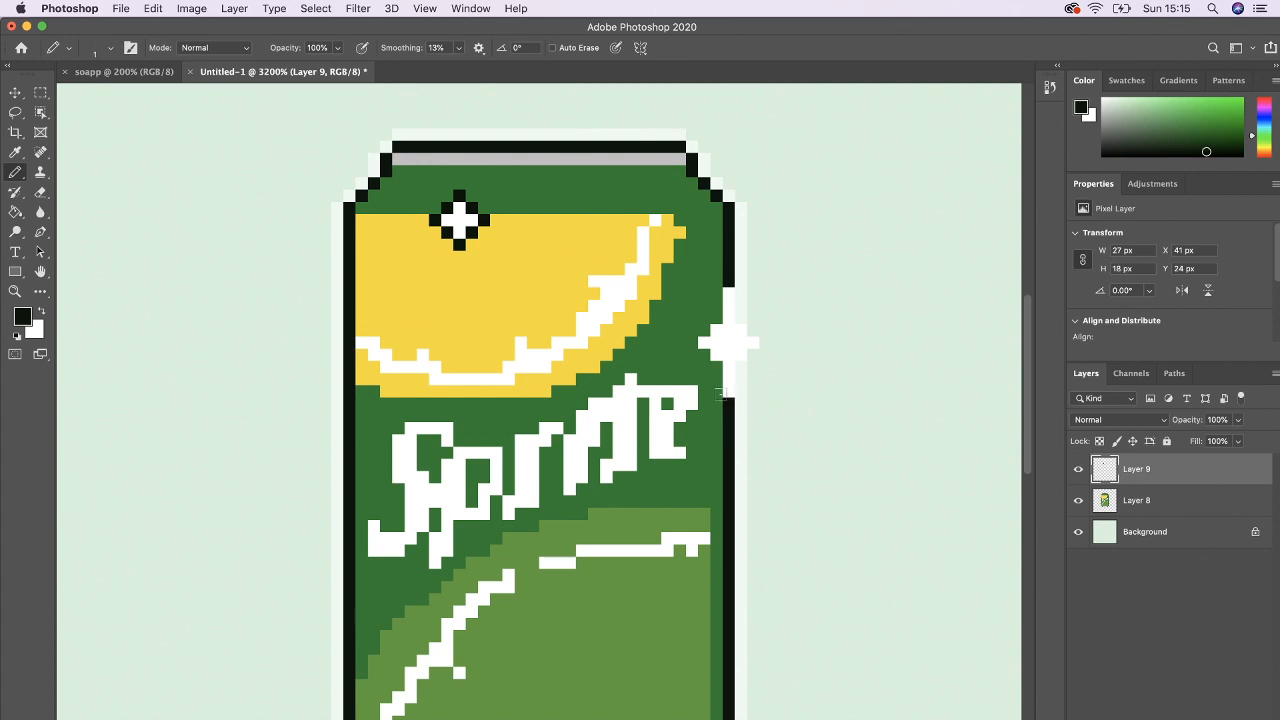
{"action": "mouse_move", "coordinate": [720, 393]}
{"action": "left_mouse_down"}
{"action": "mouse_move", "coordinate": [690, 344]}
{"action": "mouse_move", "coordinate": [713, 293]}
{"action": "mouse_move", "coordinate": [740, 300]}
{"action": "mouse_move", "coordinate": [764, 338]}
{"action": "mouse_move", "coordinate": [744, 388]}
{"action": "left_mouse_up"}
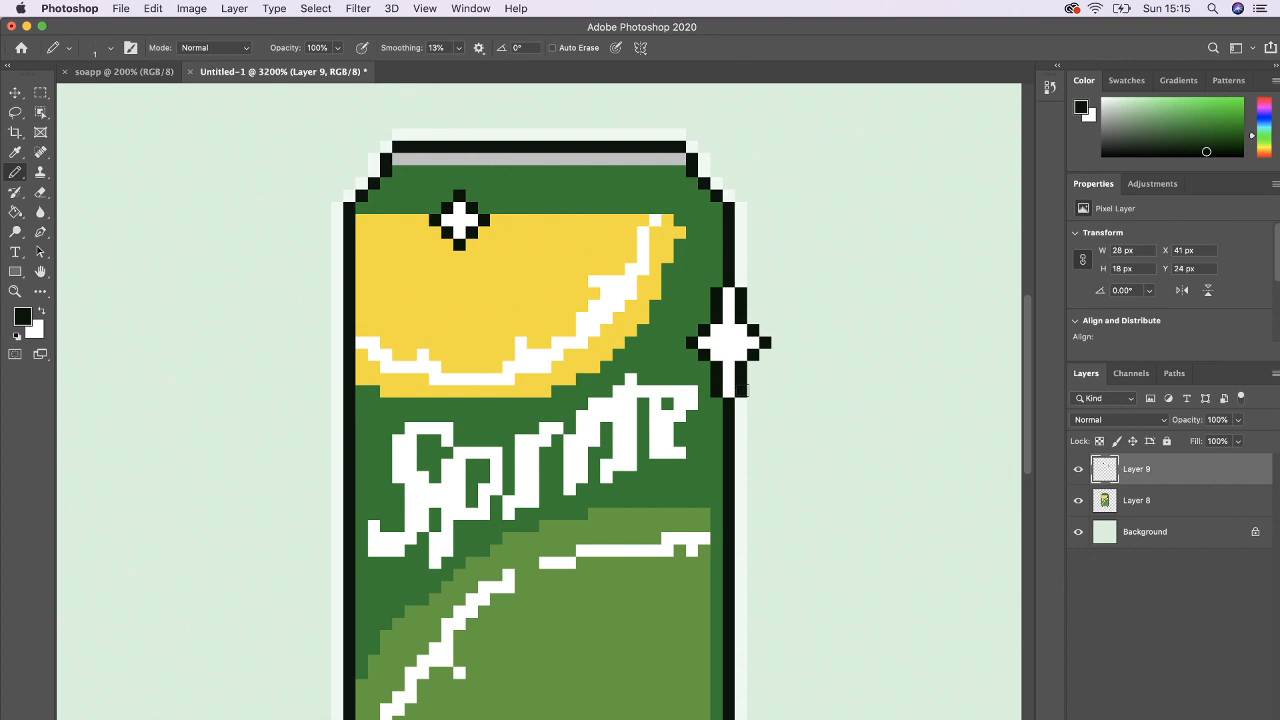
Draw a wide white sparkle on the pale background left of the can, about 7 px wide and 3 px tall.
{"action": "key", "text": "super+minus"}
{"action": "key", "text": "super+minus"}
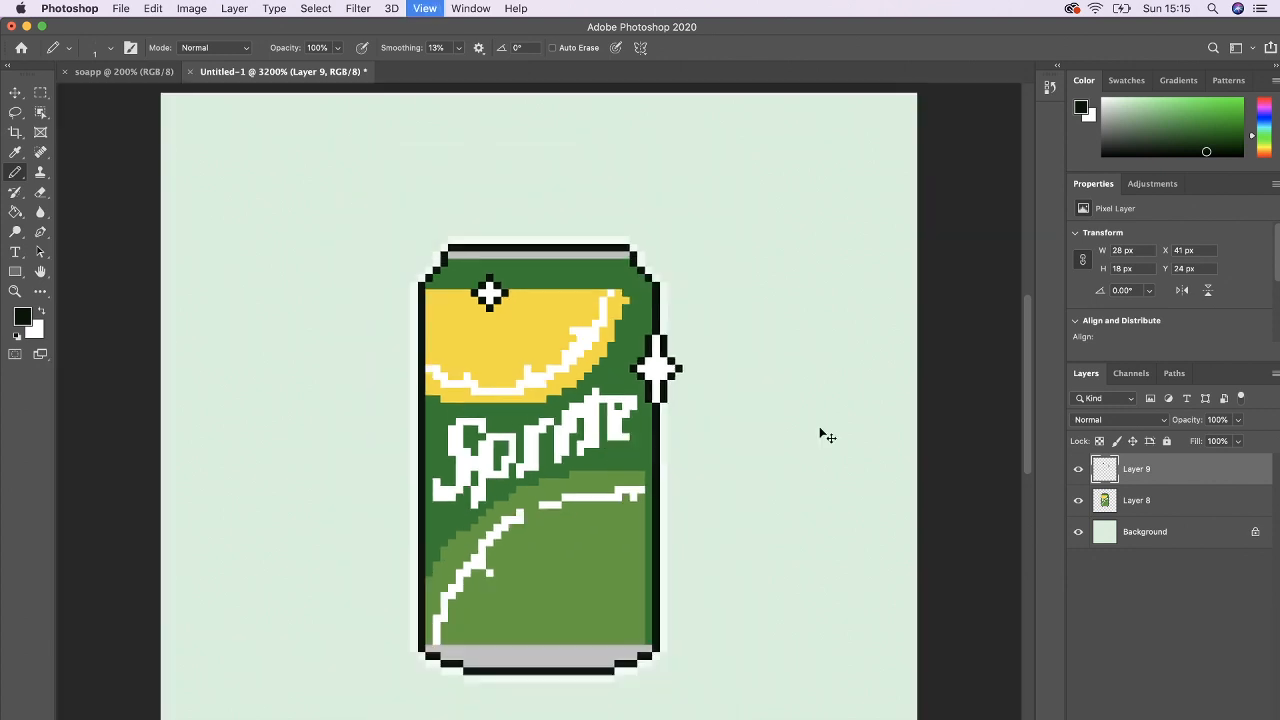
{"action": "key", "text": "super+equal"}
{"action": "key", "text": "super+equal"}
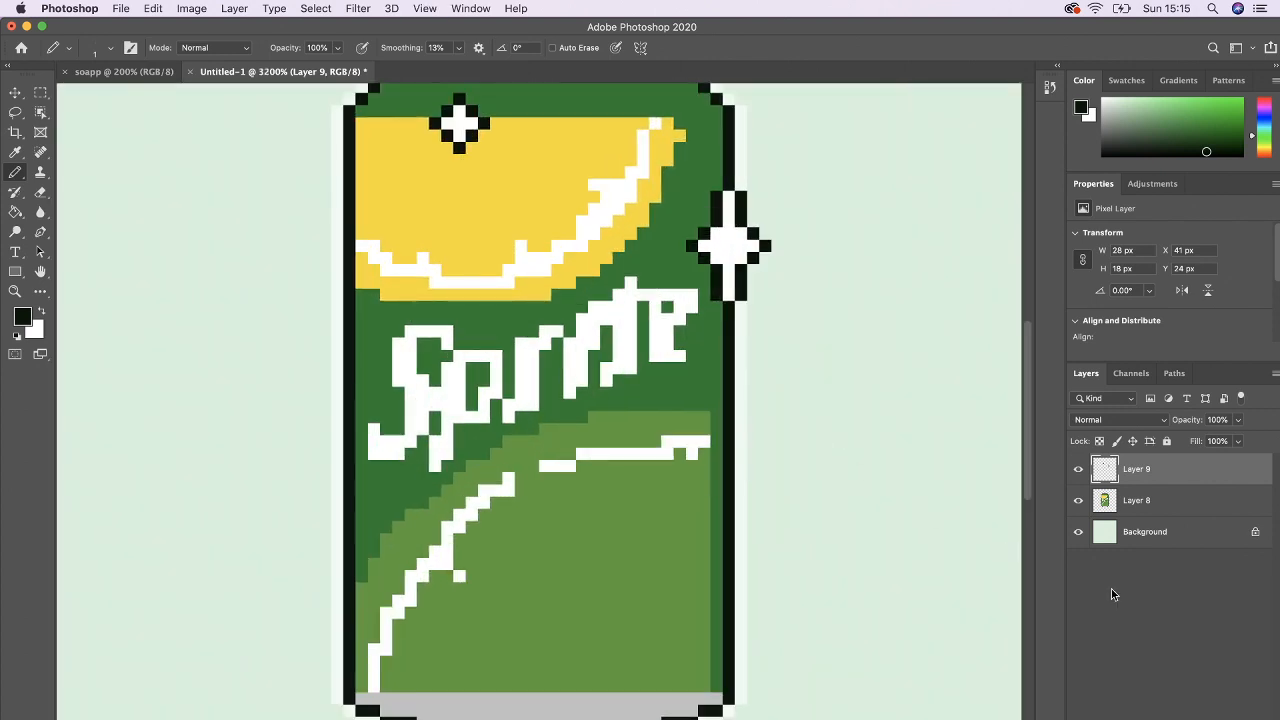
{"action": "left_click", "coordinate": [40, 314]}
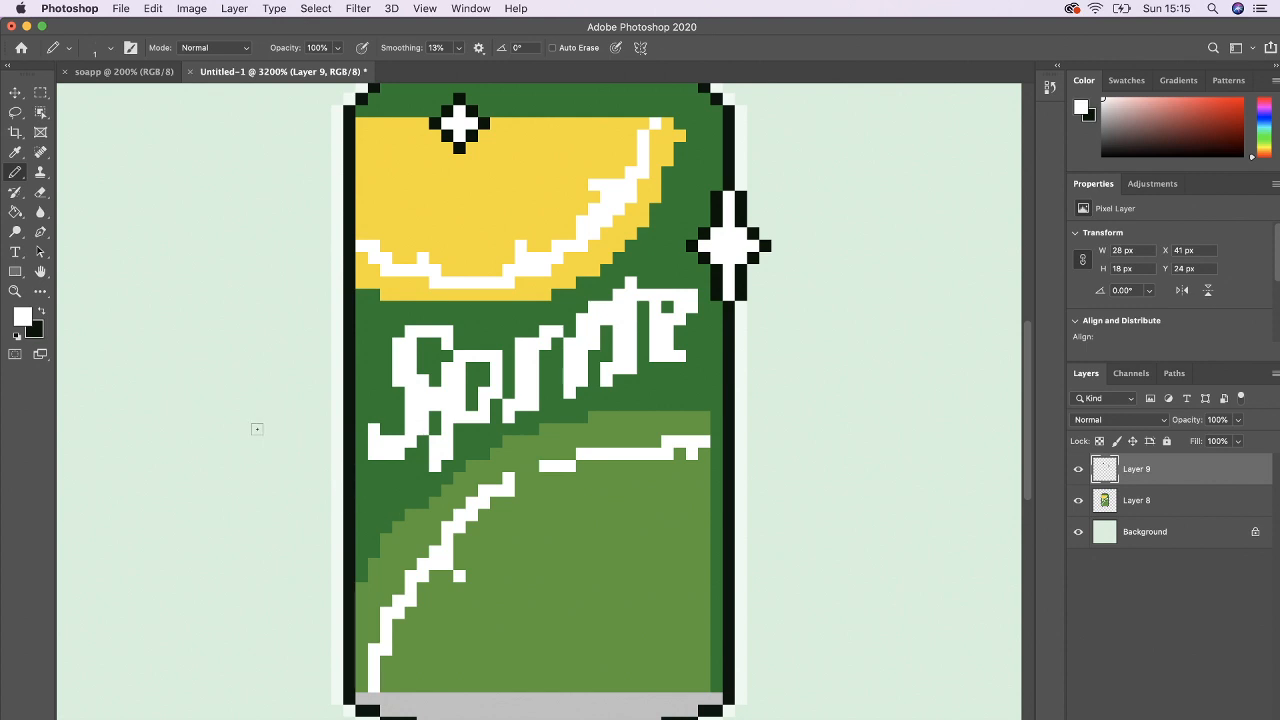
{"action": "mouse_move", "coordinate": [252, 426]}
{"action": "left_mouse_down"}
{"action": "mouse_move", "coordinate": [252, 492]}
{"action": "mouse_move", "coordinate": [246, 454]}
{"action": "mouse_move", "coordinate": [294, 454]}
{"action": "mouse_move", "coordinate": [260, 455]}
{"action": "mouse_move", "coordinate": [261, 468]}
{"action": "left_mouse_up"}
{"action": "key", "text": "super+z"}
Outline the wide sparkle beside the can in near-black green 061707 sampled from the small sparkle's outline.
{"action": "left_click", "coordinate": [31, 321]}
{"action": "left_click", "coordinate": [436, 124]}
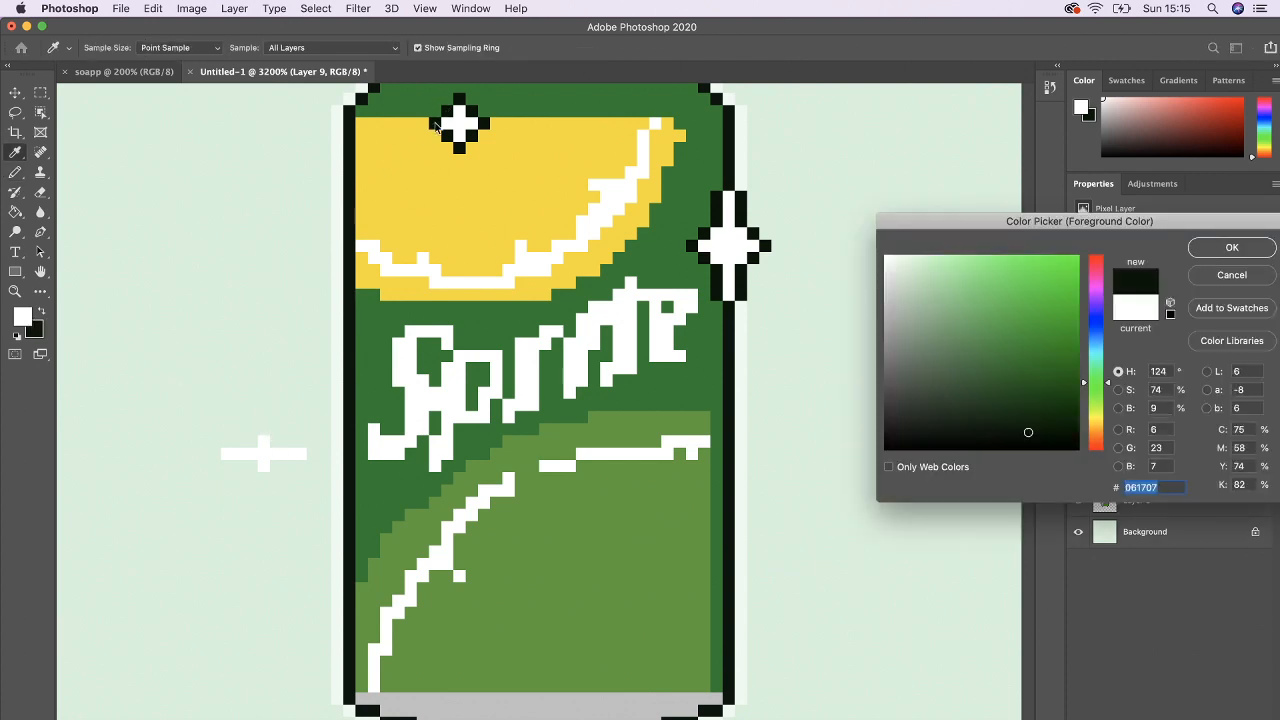
{"action": "key", "text": "Return"}
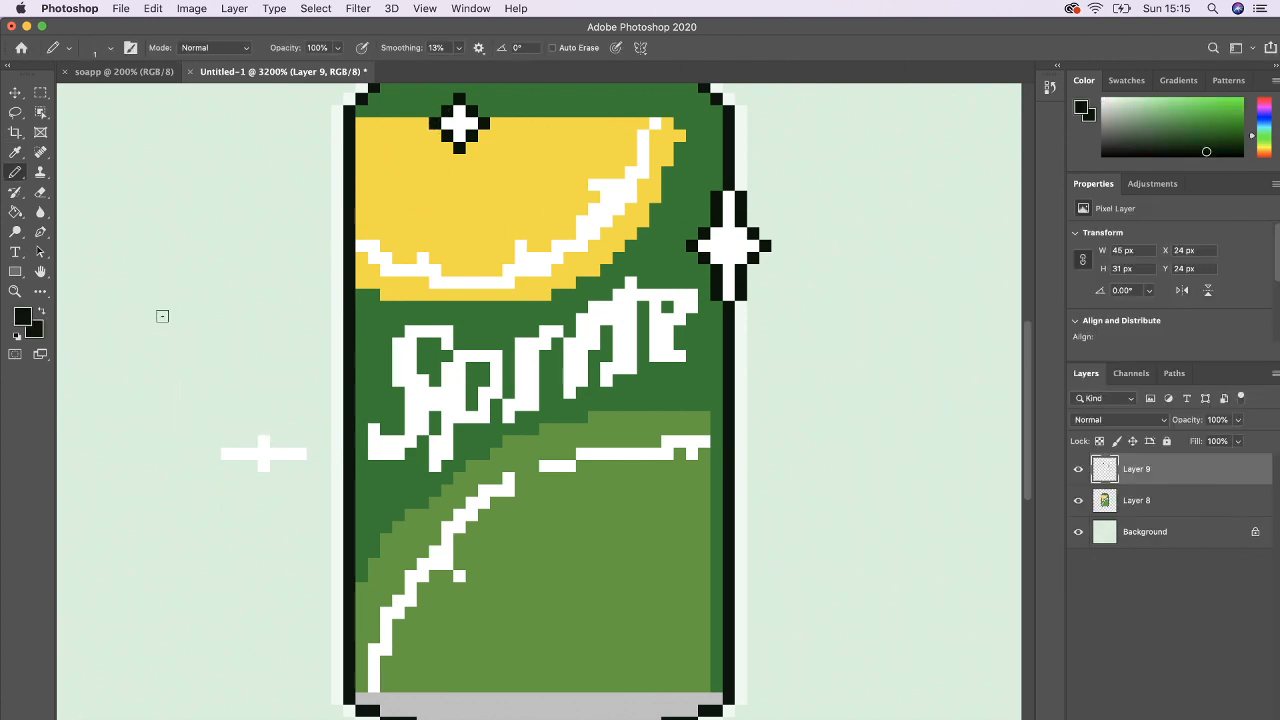
{"action": "mouse_move", "coordinate": [262, 476]}
{"action": "left_mouse_down"}
{"action": "mouse_move", "coordinate": [214, 455]}
{"action": "mouse_move", "coordinate": [262, 429]}
{"action": "mouse_move", "coordinate": [302, 441]}
{"action": "mouse_move", "coordinate": [300, 465]}
{"action": "mouse_move", "coordinate": [277, 467]}
{"action": "left_mouse_up"}
Merge the sparkle layer with the can layer, leaving the background separate.
{"action": "key", "text": "super+minus"}
{"action": "key", "text": "super+minus"}
{"action": "key", "text": "super+minus"}
{"action": "key", "text": "super+minus"}
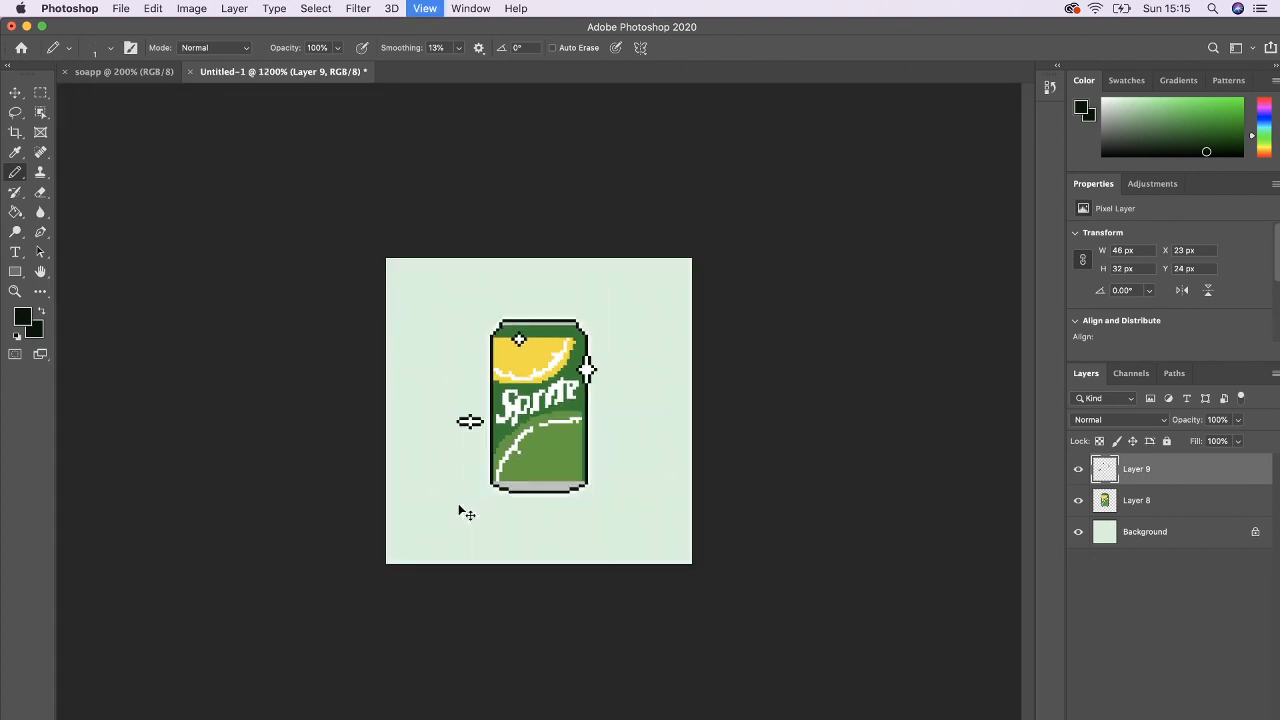
{"action": "key", "text": "super+minus"}
{"action": "key", "text": "super+plus"}
{"action": "key", "text": "super+plus"}
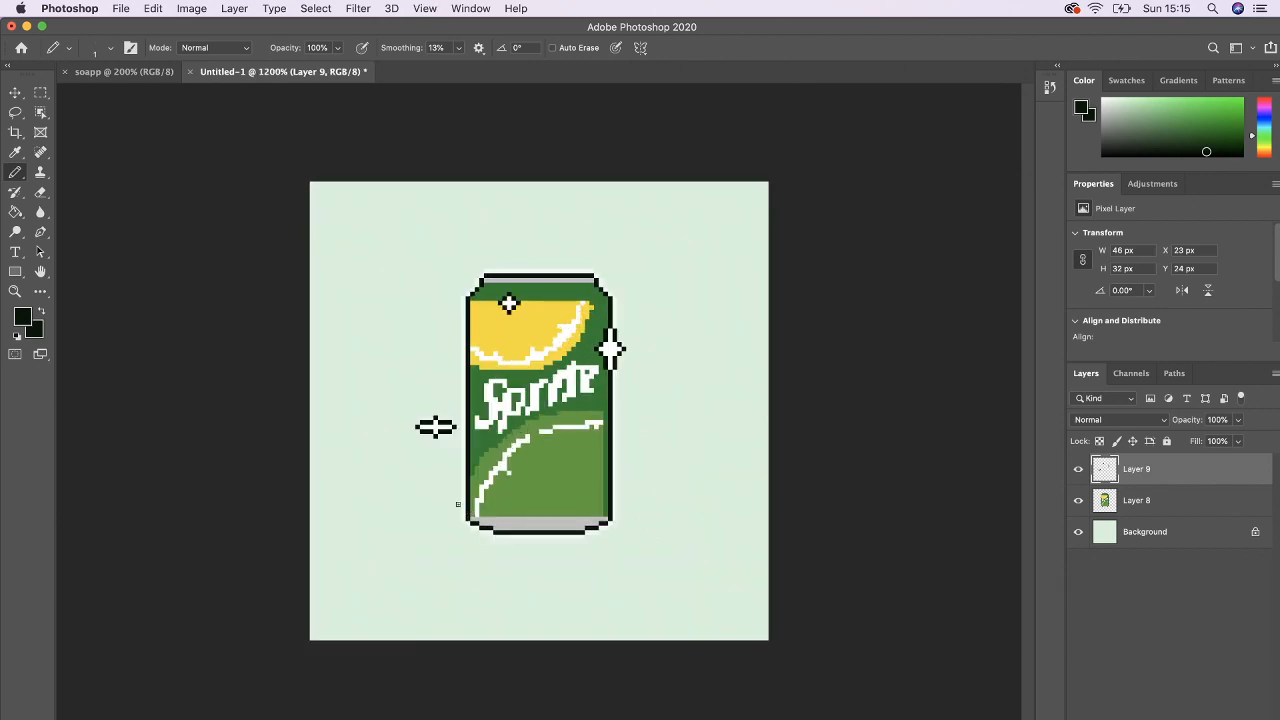
{"action": "left_click", "coordinate": [1197, 500], "text": "shift"}
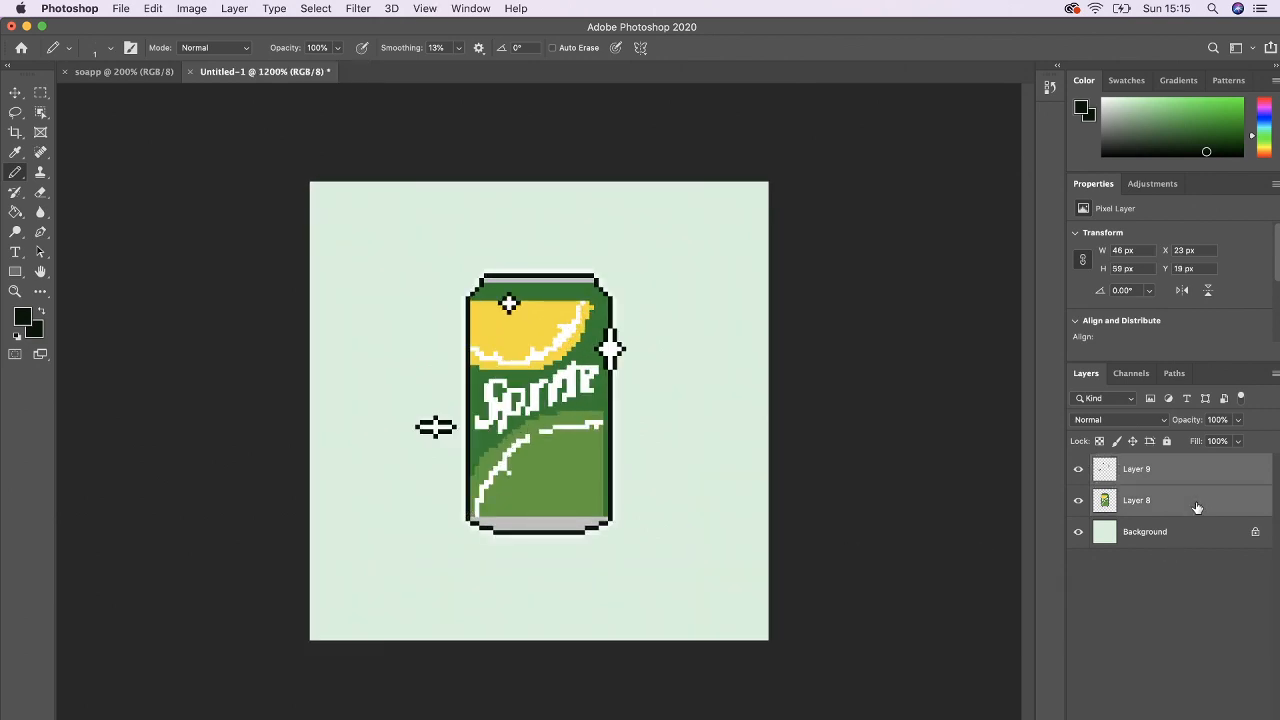
{"action": "key", "text": "super+e"}
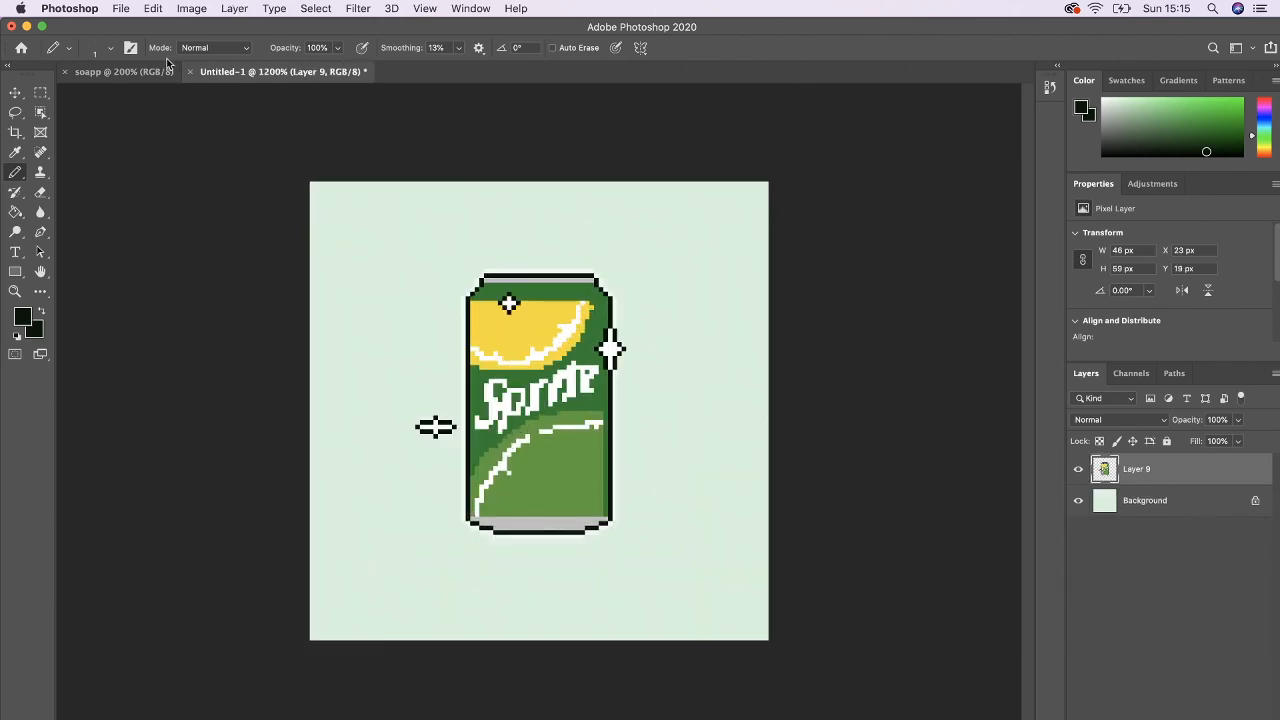
Resize the image to 1000 × 1000 px using Nearest Neighbor (hard edges) resampling.
{"action": "left_click", "coordinate": [193, 9]}
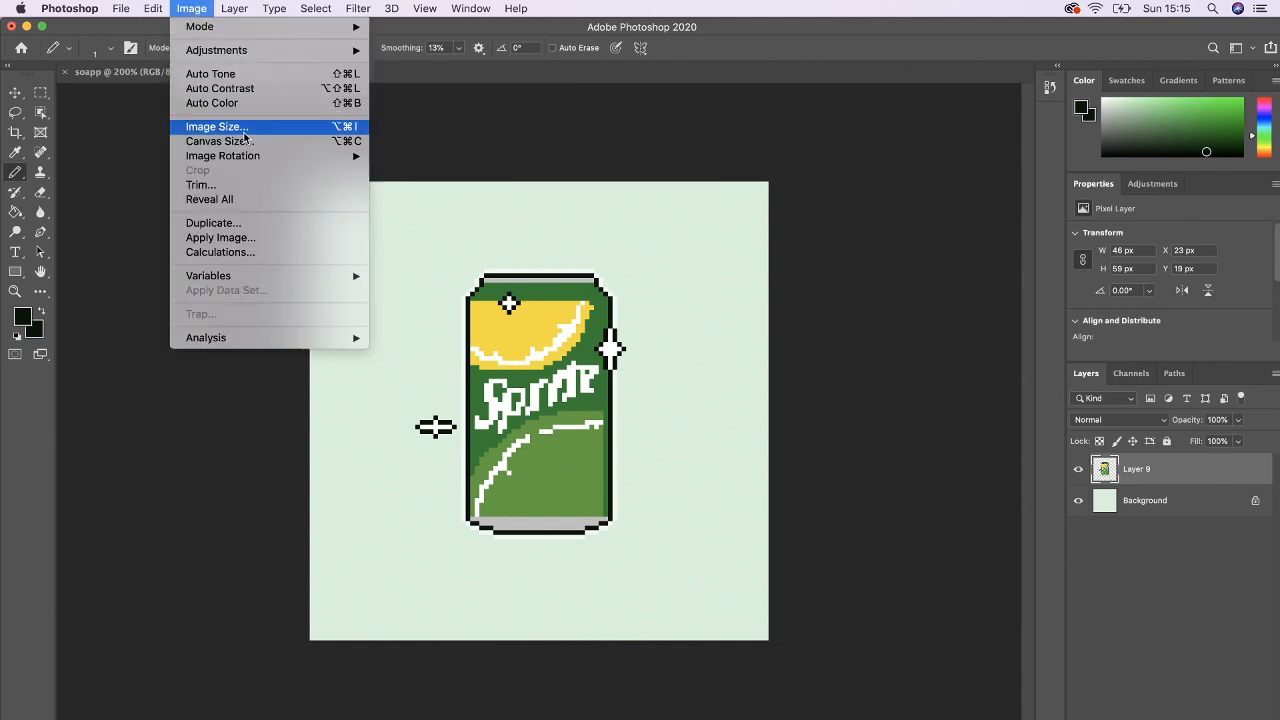
{"action": "left_click", "coordinate": [244, 133]}
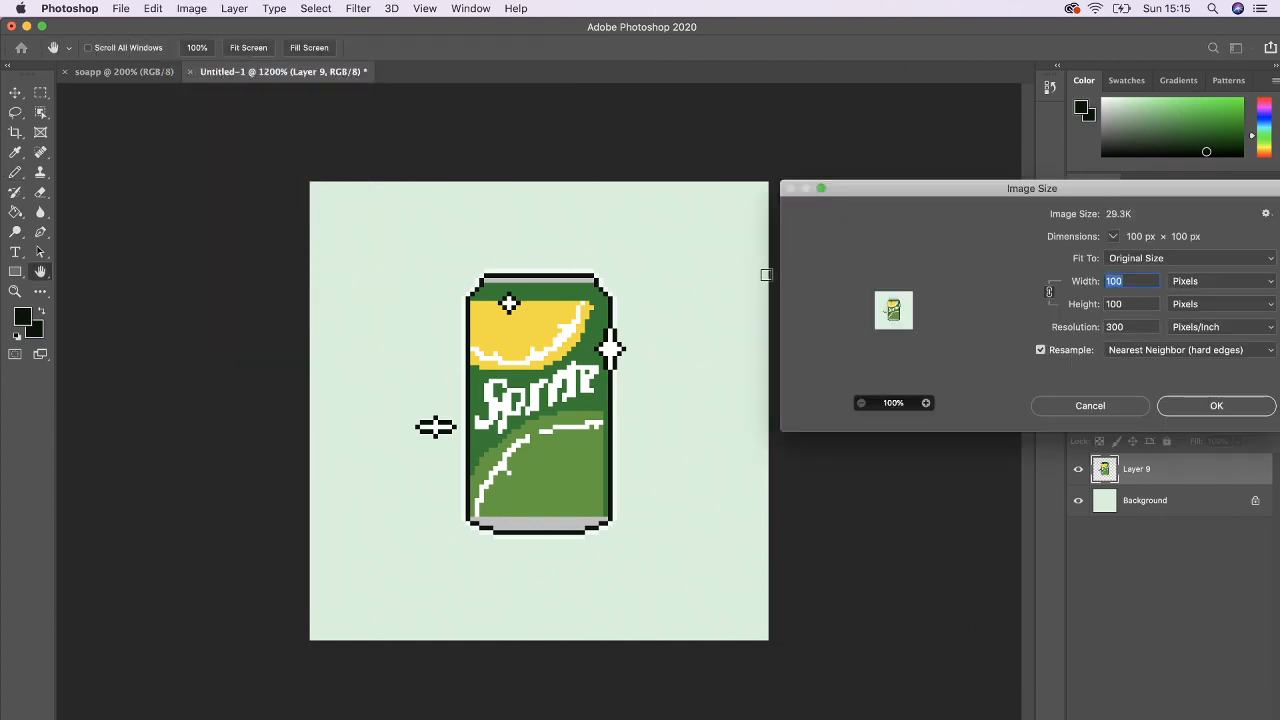
{"action": "type", "text": "1000"}
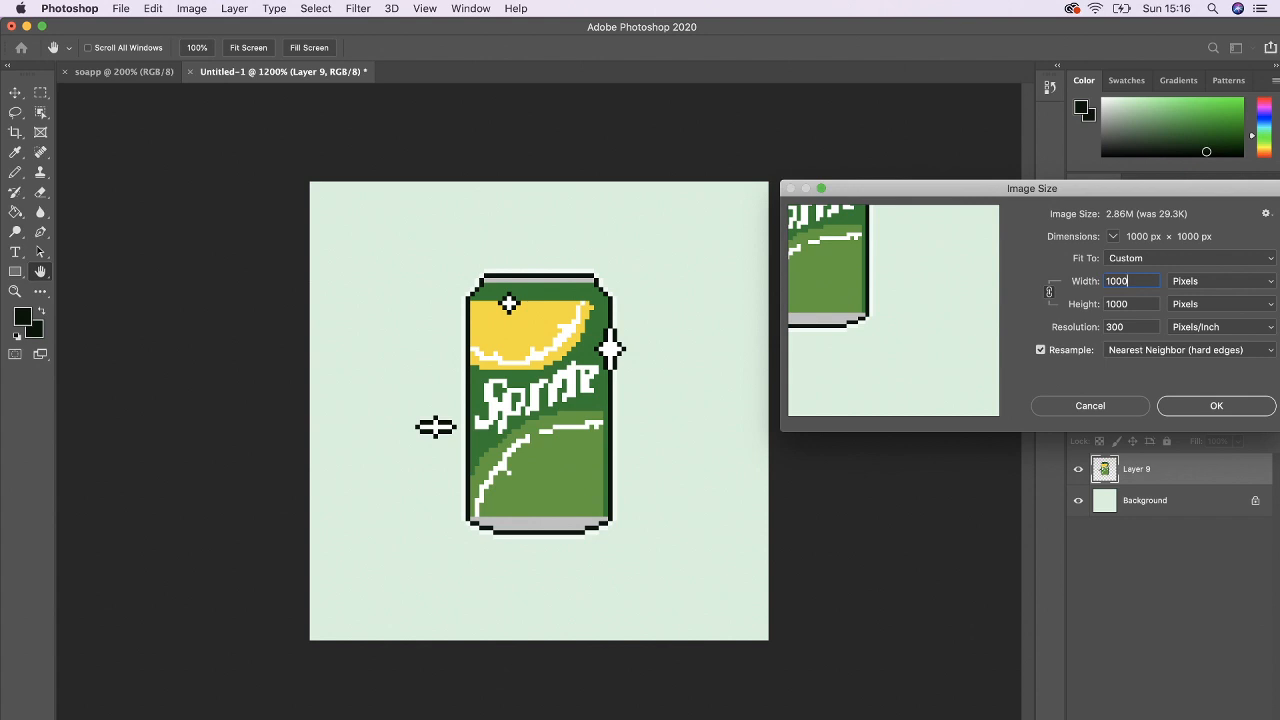
{"action": "key", "text": "Return"}
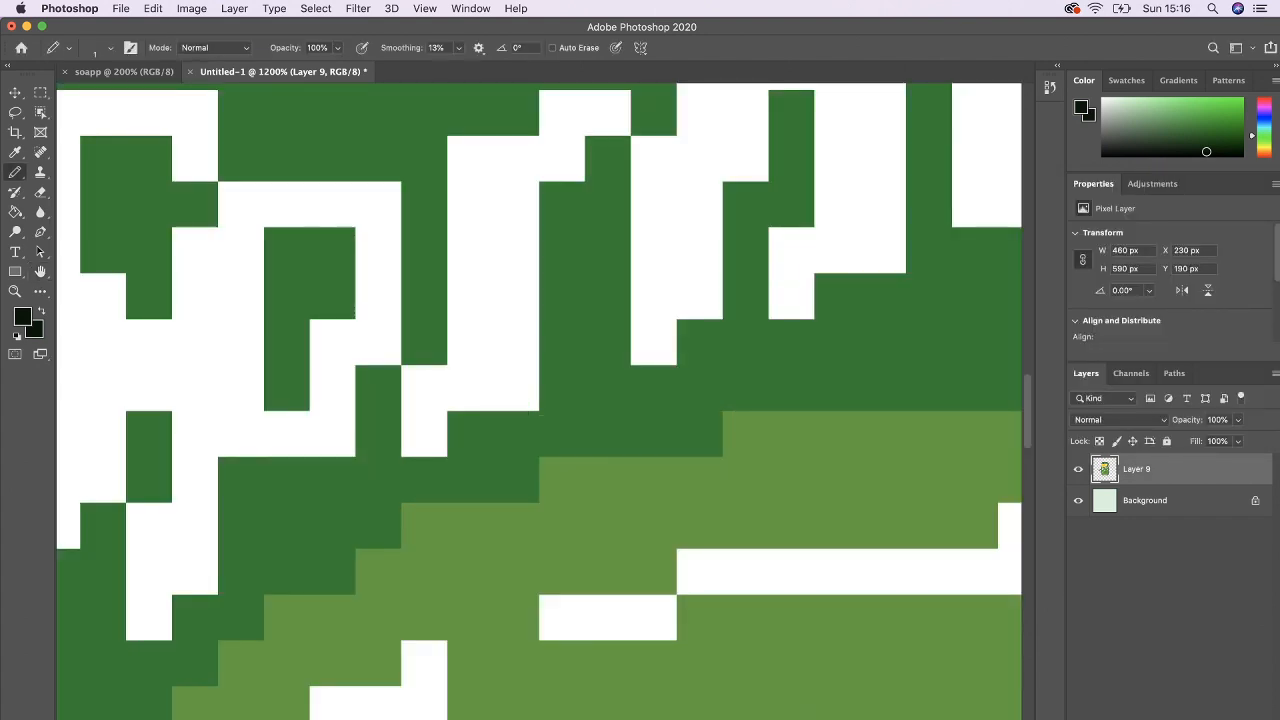
Duplicate the merged can and sparkles layer.
{"action": "key", "text": "super+minus"}
{"action": "key", "text": "super+minus"}
{"action": "key", "text": "super+minus"}
{"action": "key", "text": "super+minus"}
{"action": "key", "text": "super+minus"}
{"action": "key", "text": "super+minus"}
{"action": "key", "text": "super+minus"}
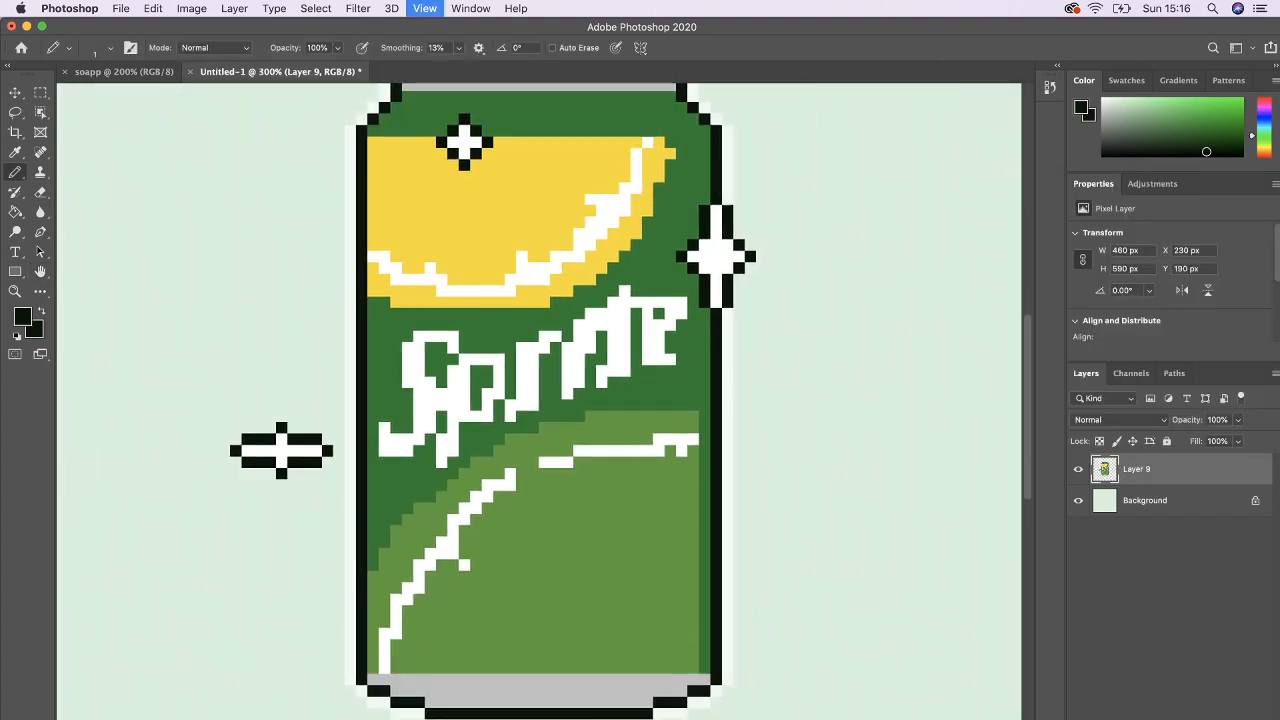
{"action": "key", "text": "super+minus"}
{"action": "key", "text": "super+j"}
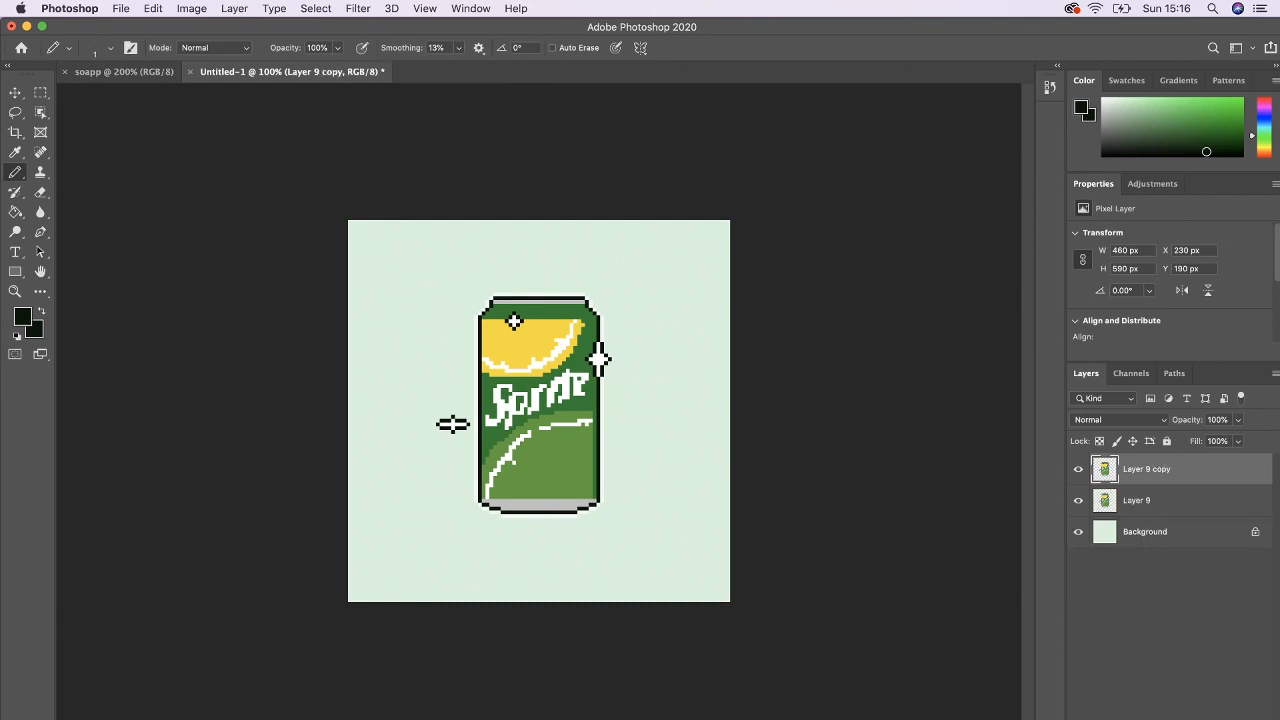
{"action": "left_click", "coordinate": [360, 12]}
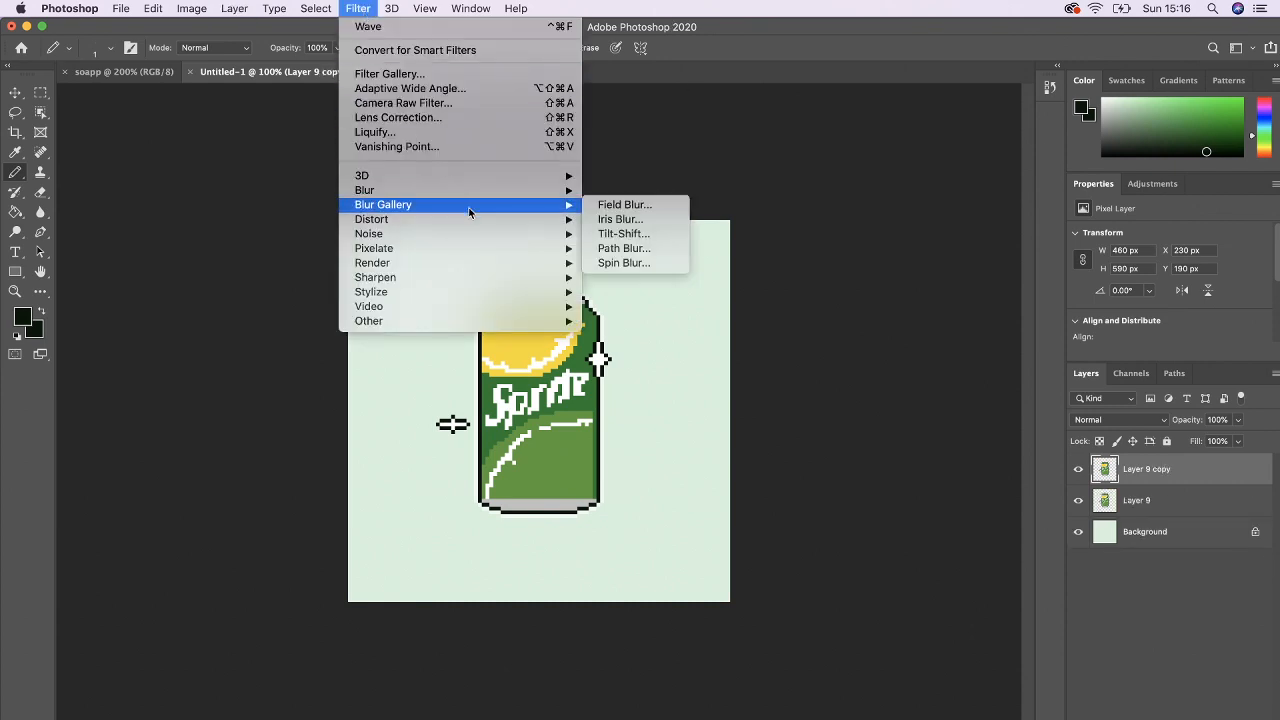
{"action": "mouse_move", "coordinate": [472, 232]}
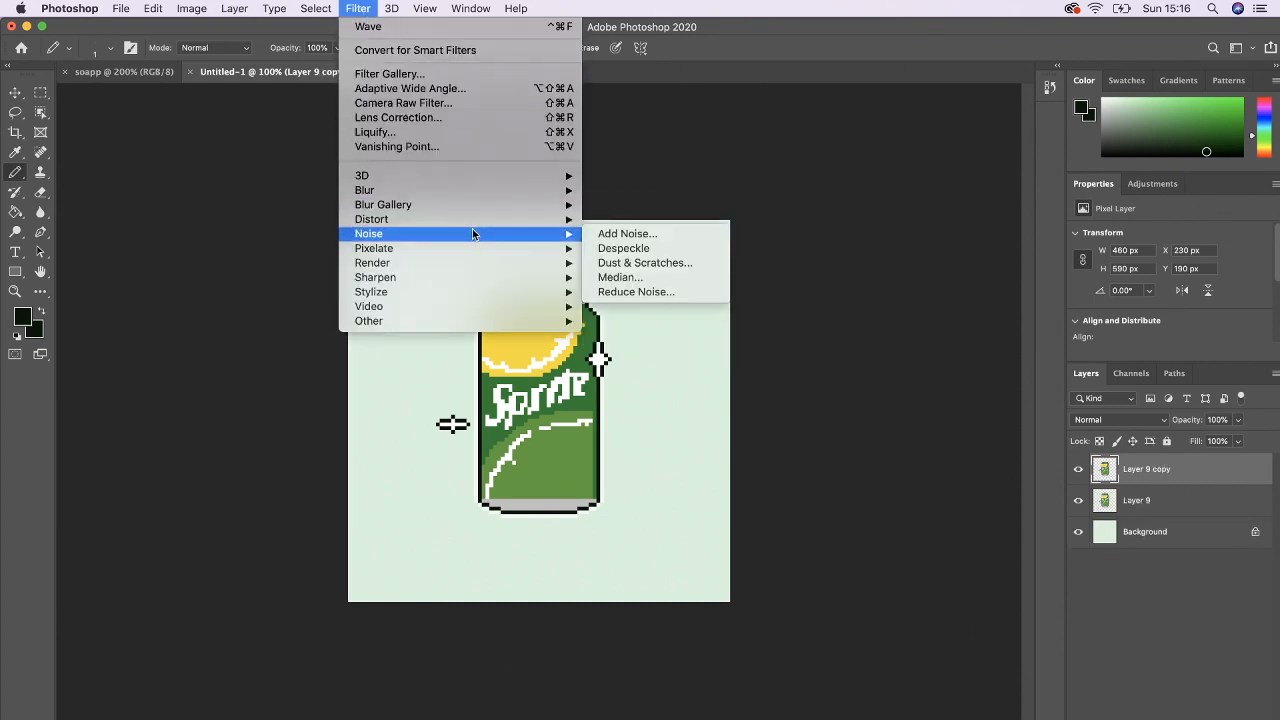
{"action": "left_click", "coordinate": [620, 235]}
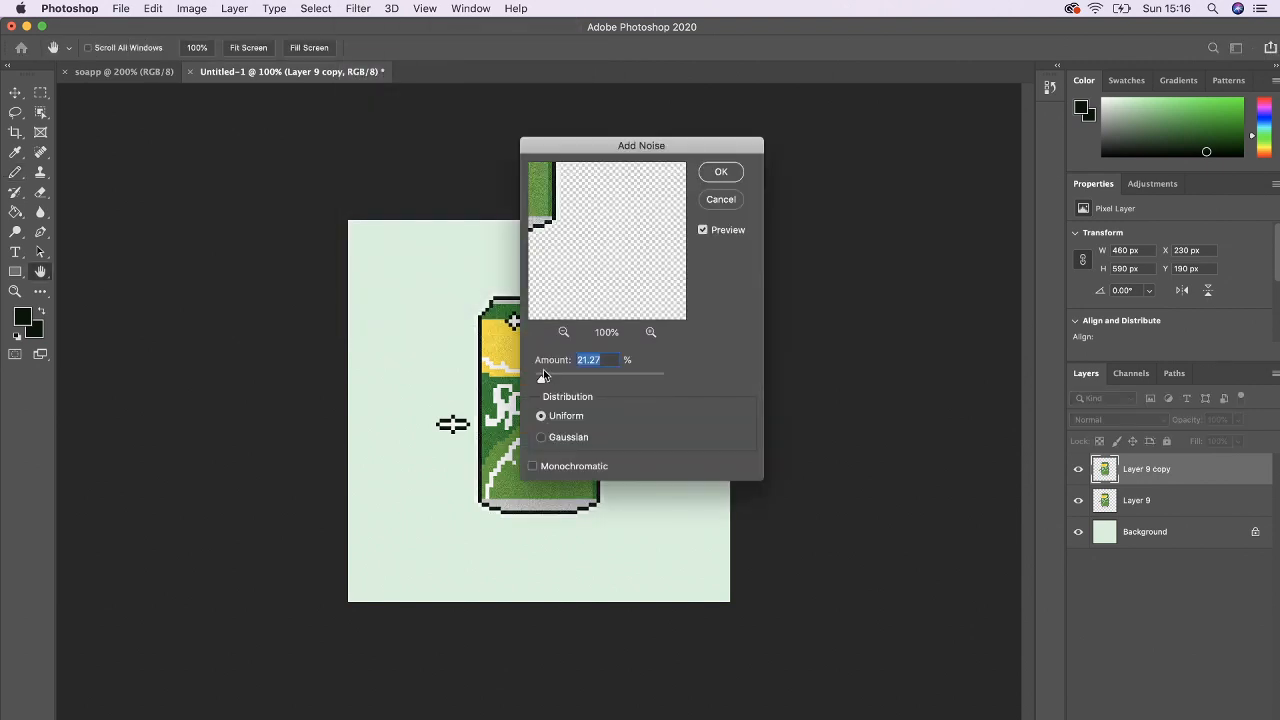
{"action": "left_click_drag", "start_coordinate": [544, 375], "coordinate": [533, 384]}
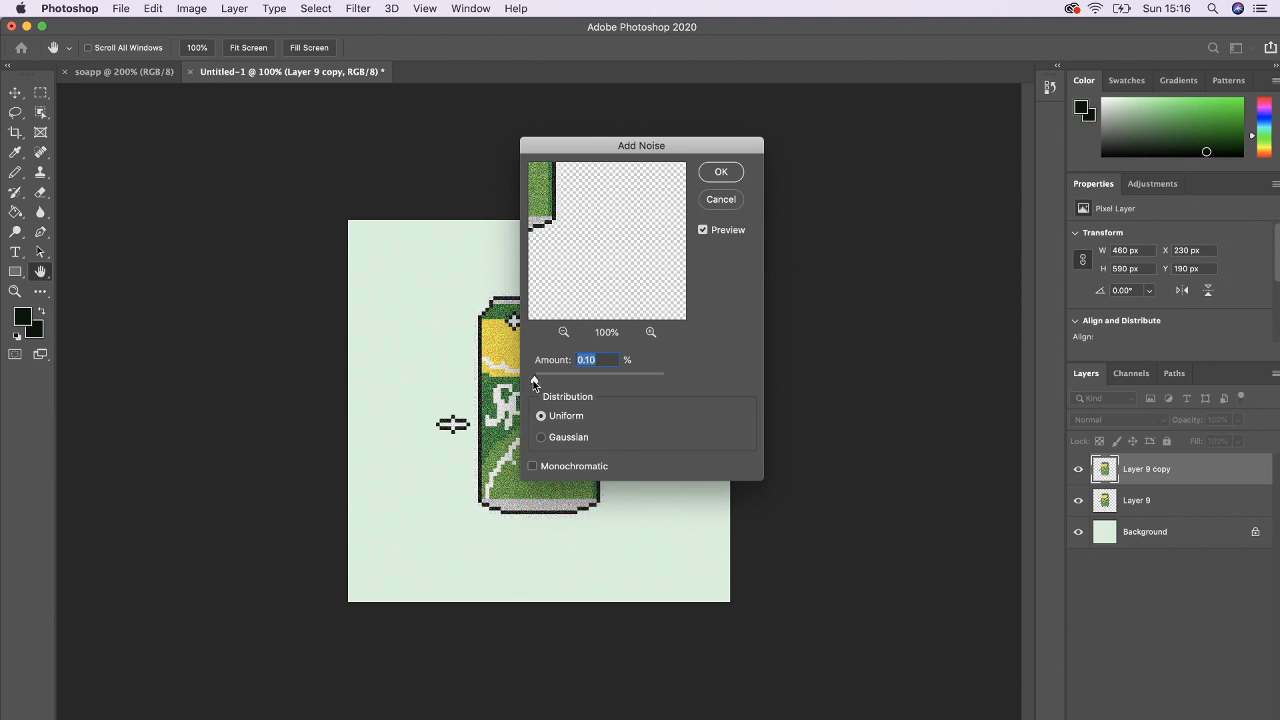
{"action": "left_click", "coordinate": [720, 200]}
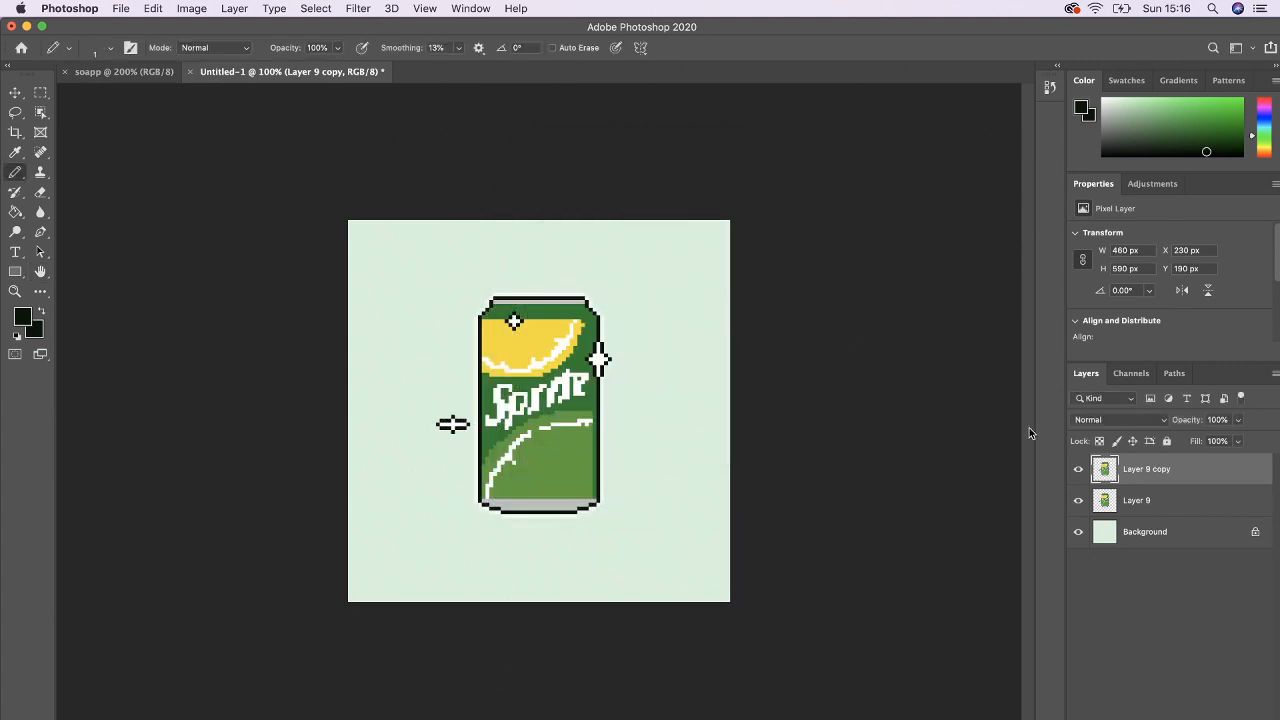
Undo the layer duplication and merge the can layer with the unlocked background into a single layer.
{"action": "key", "text": "super+z"}
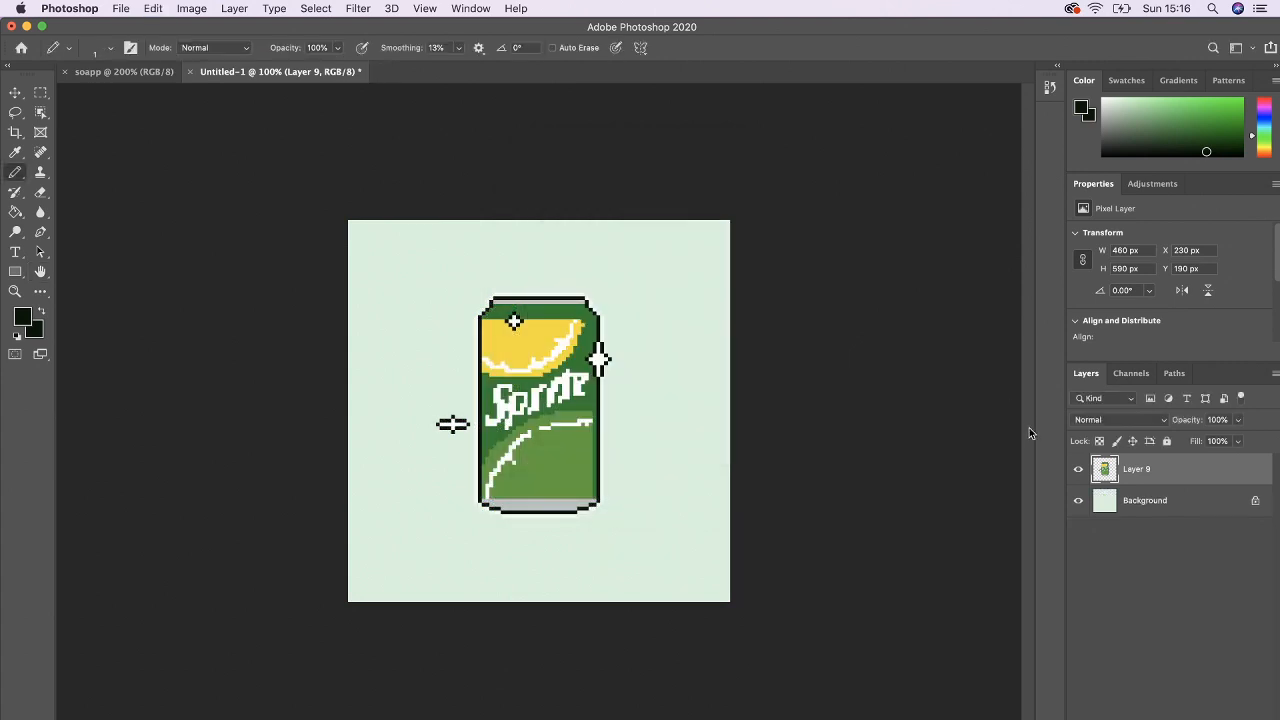
{"action": "double_click", "coordinate": [1228, 509]}
{"action": "left_click", "coordinate": [785, 360]}
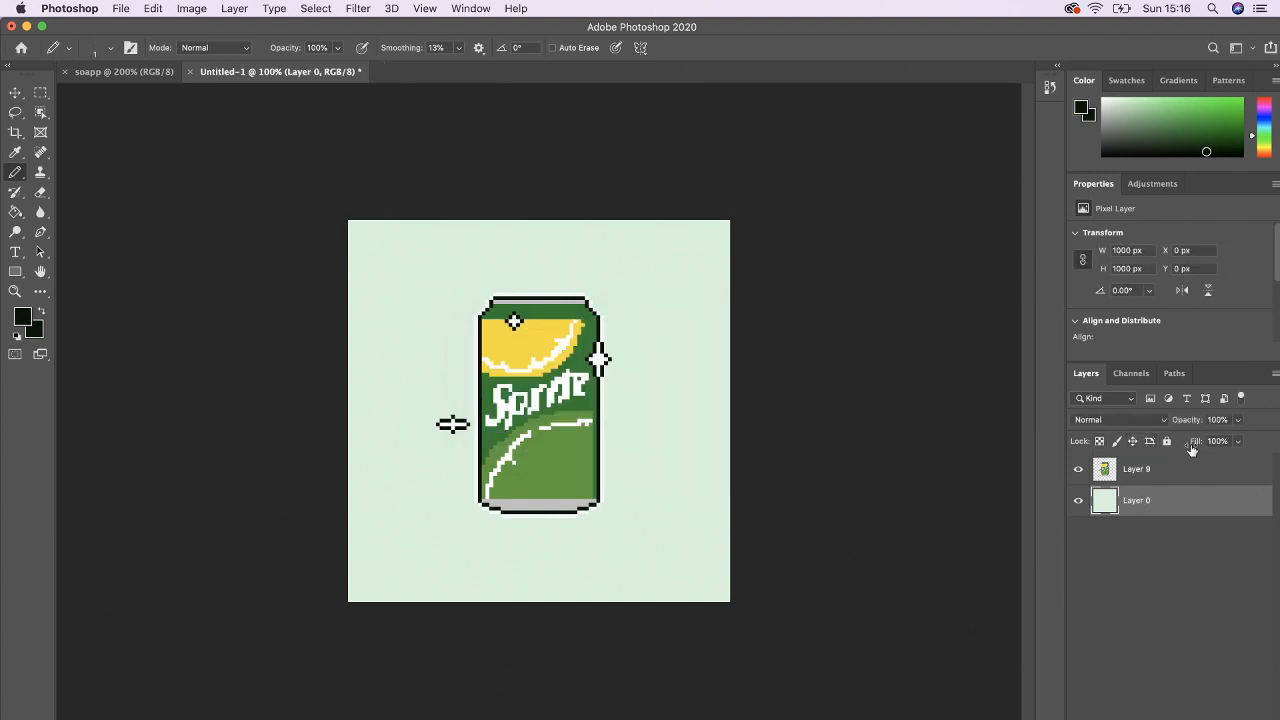
{"action": "left_click", "coordinate": [1244, 484]}
{"action": "key", "text": "super+e"}
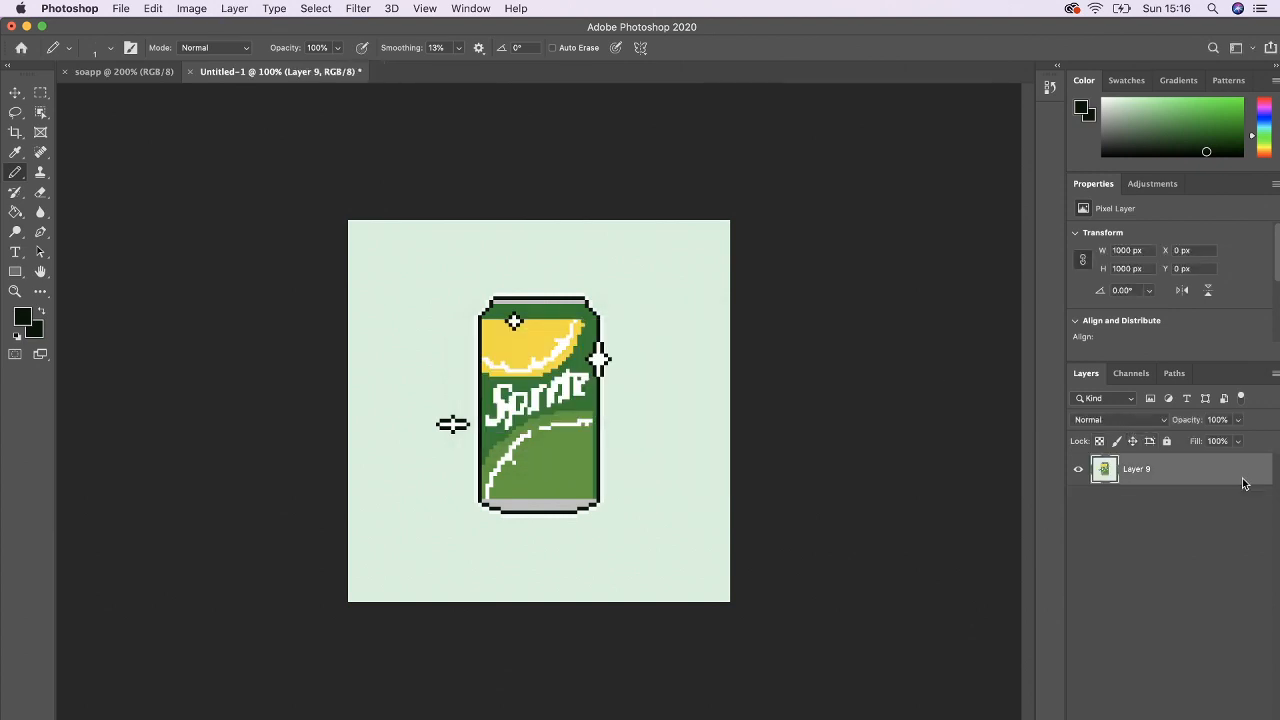
Duplicate the merged artwork layer and apply Add Noise to the copy with uniform, non-monochromatic distribution.
{"action": "key", "text": "super+j"}
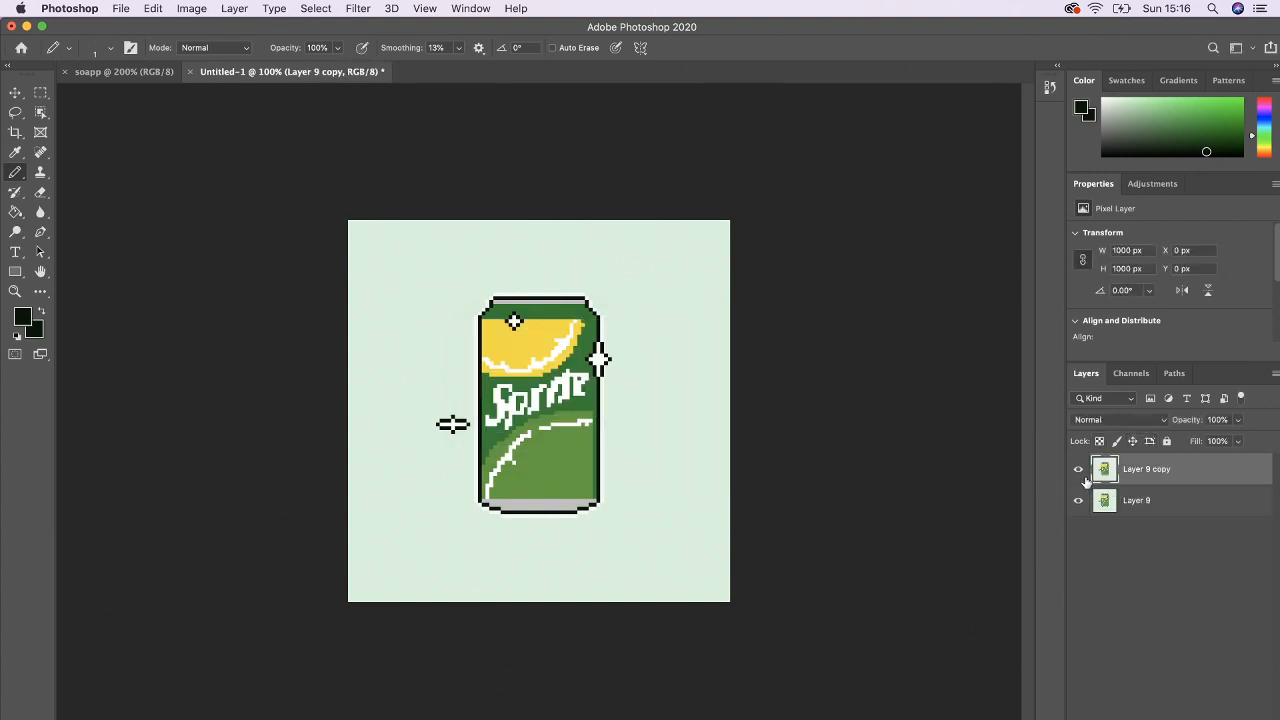
{"action": "left_click", "coordinate": [363, 12]}
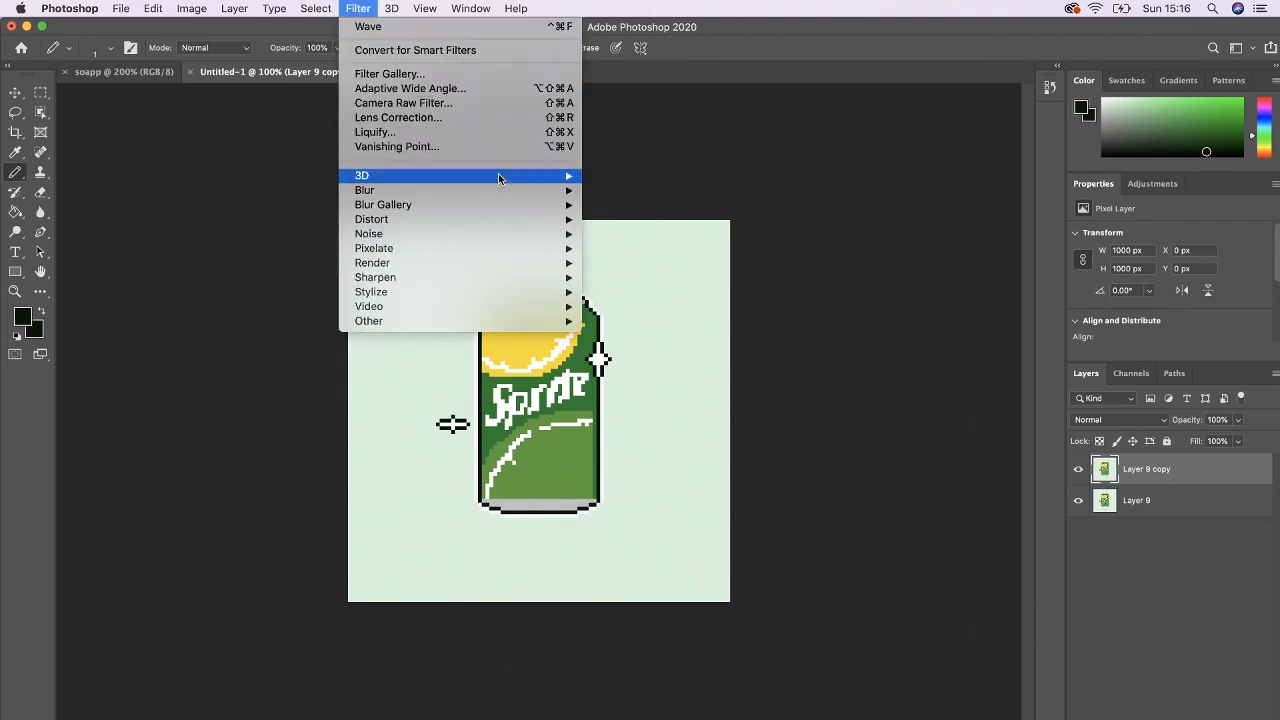
{"action": "mouse_move", "coordinate": [560, 234]}
{"action": "left_click", "coordinate": [646, 234]}
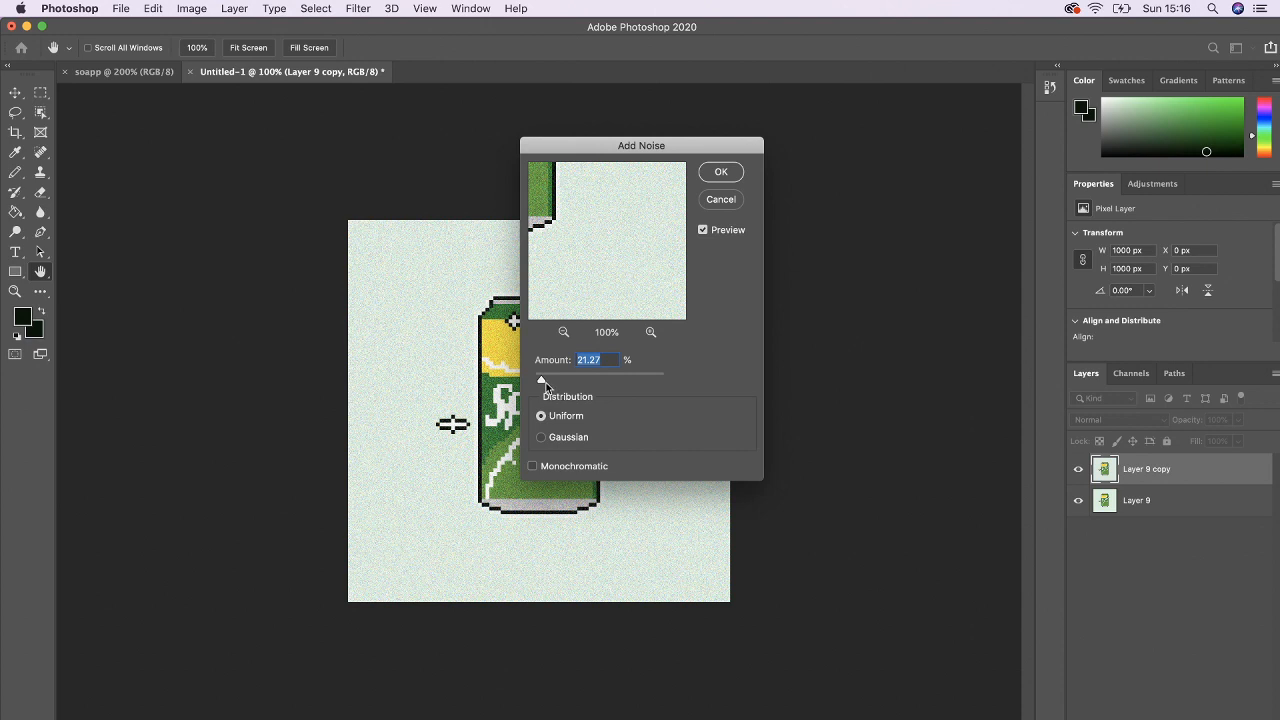
{"action": "left_click_drag", "start_coordinate": [545, 383], "coordinate": [541, 383]}
{"action": "left_click", "coordinate": [721, 172]}
Duplicate the noisy layer and restrict the new copy's blending to the red channel by disabling G and B.
{"action": "key", "text": "super+equal"}
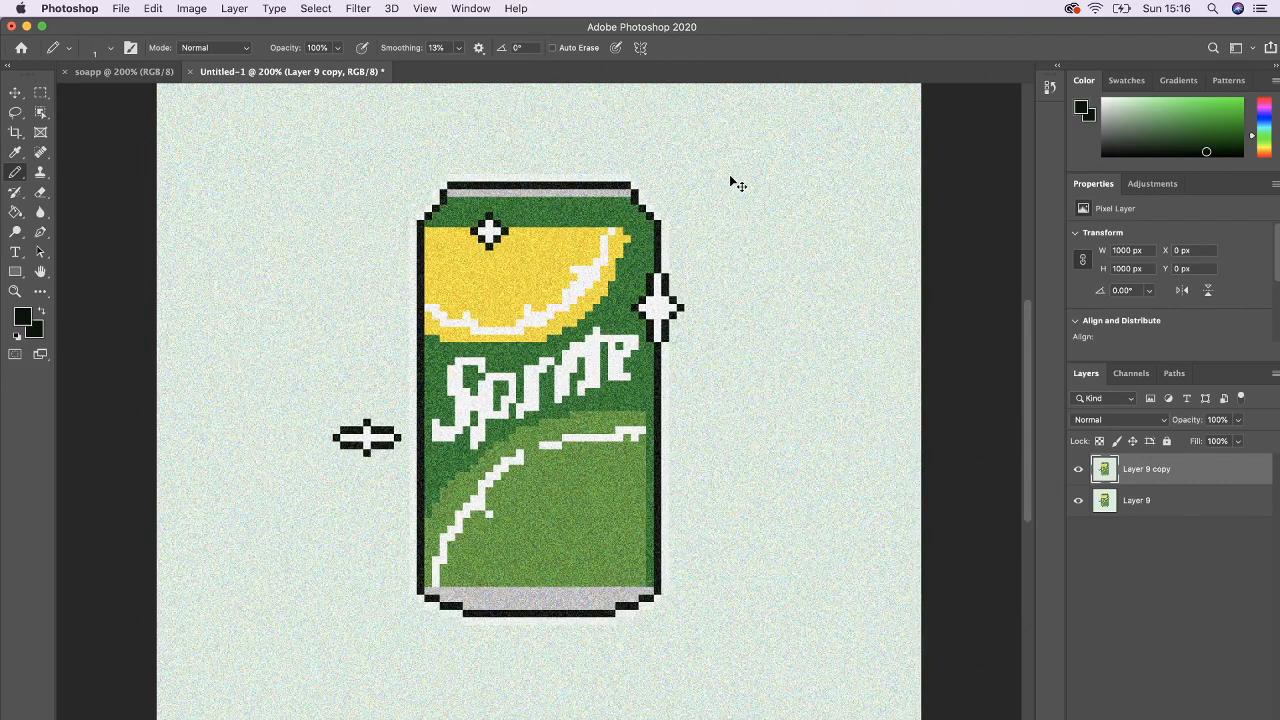
{"action": "key", "text": "super+j"}
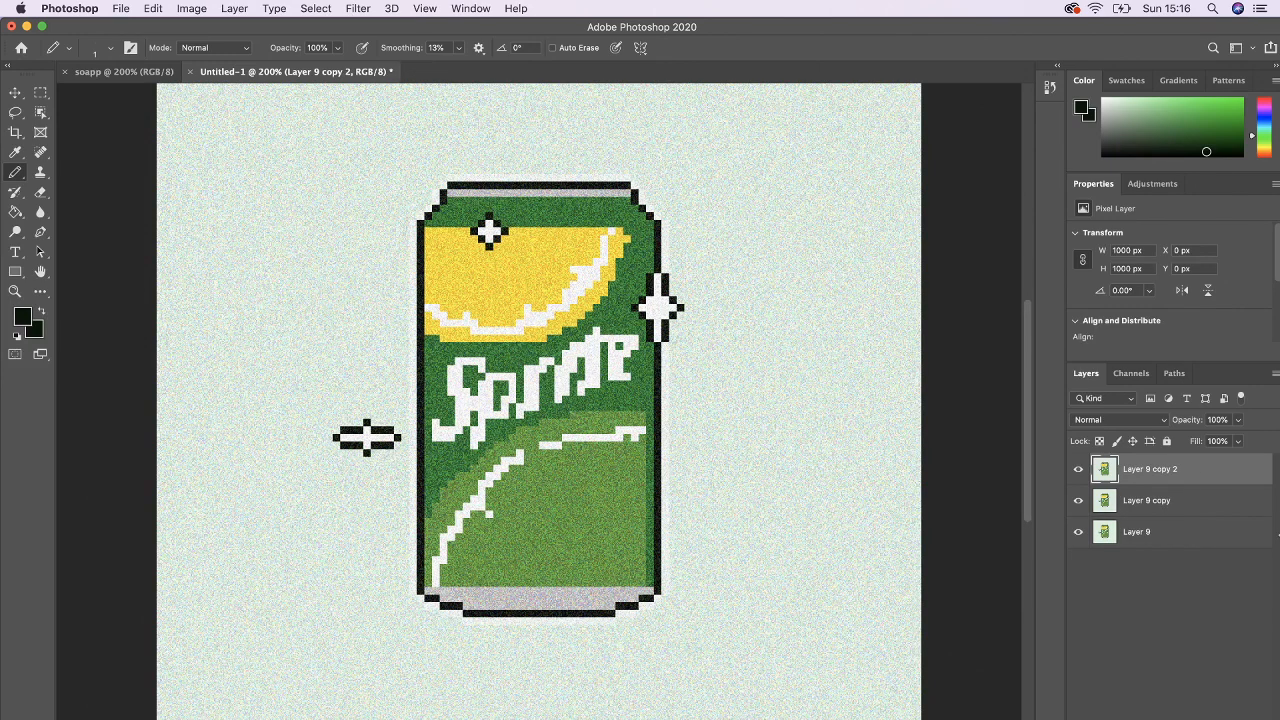
{"action": "double_click", "coordinate": [1232, 478]}
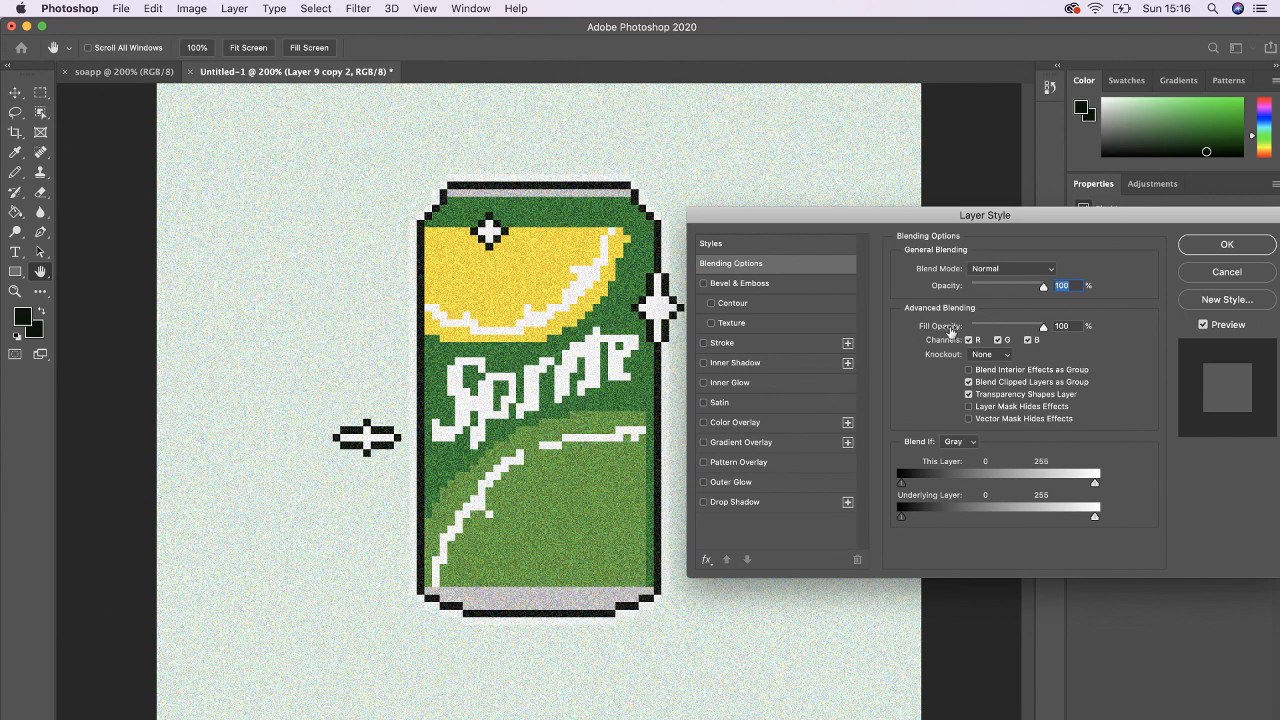
{"action": "left_click", "coordinate": [999, 342]}
{"action": "left_click", "coordinate": [1028, 341]}
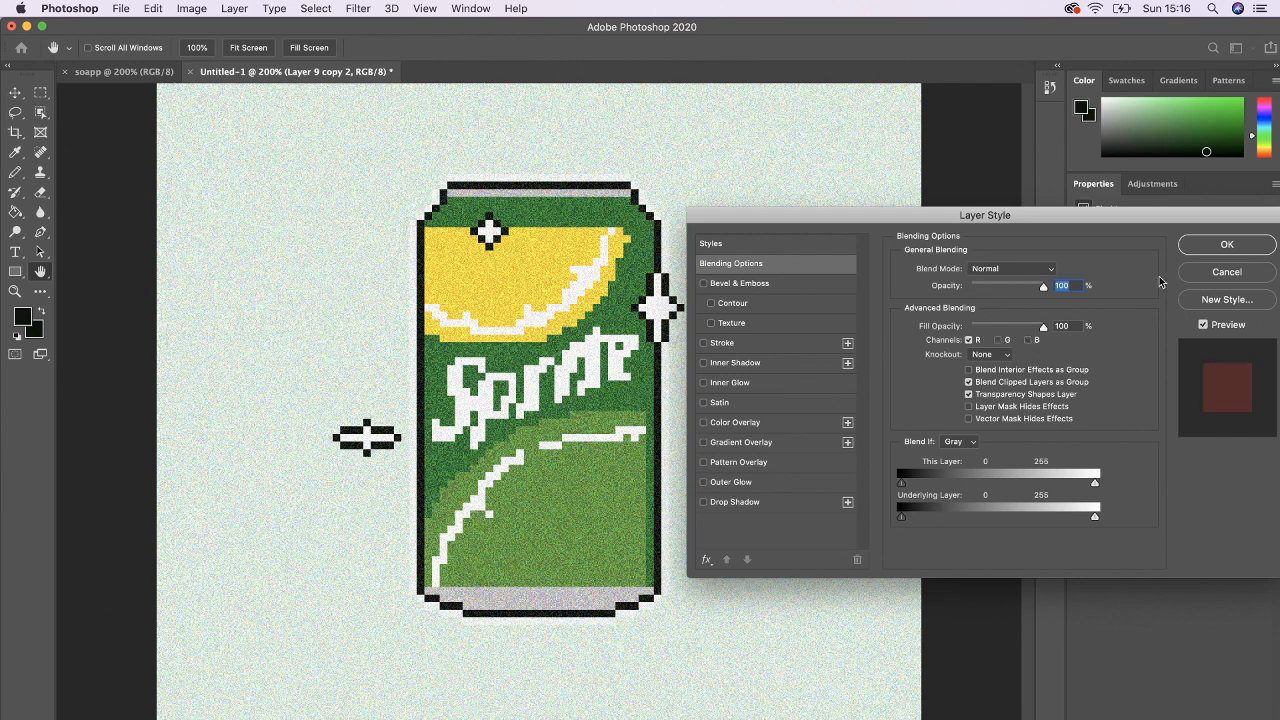
{"action": "left_click", "coordinate": [1227, 244]}
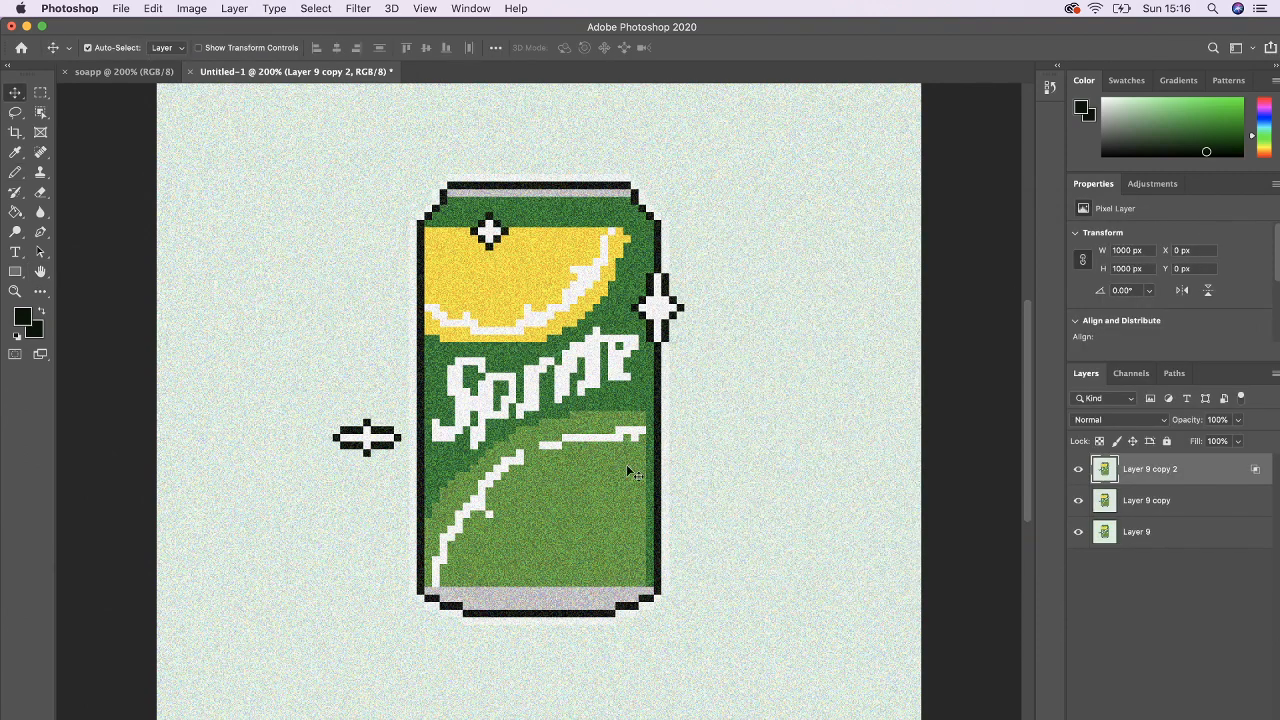
Shift the red-channel copy 3 px to the right and merge all three layers into one.
{"action": "key", "text": "Right"}
{"action": "key", "text": "Right"}
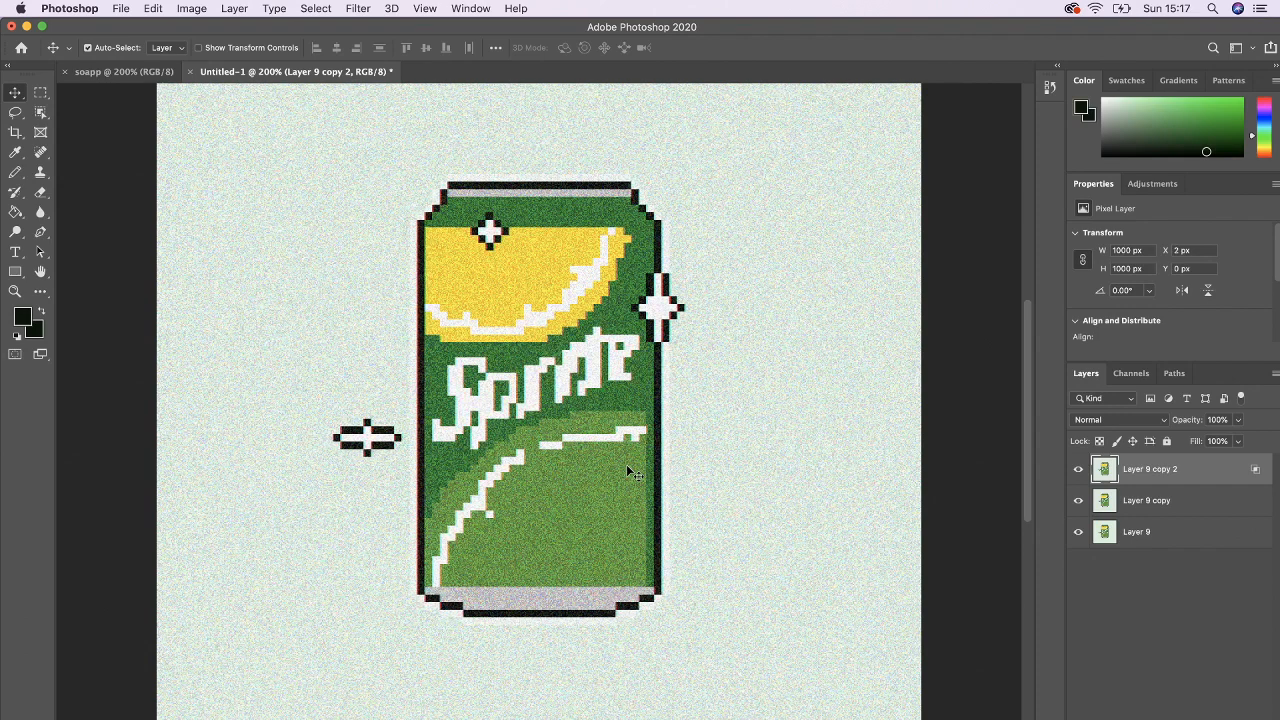
{"action": "key", "text": "Right"}
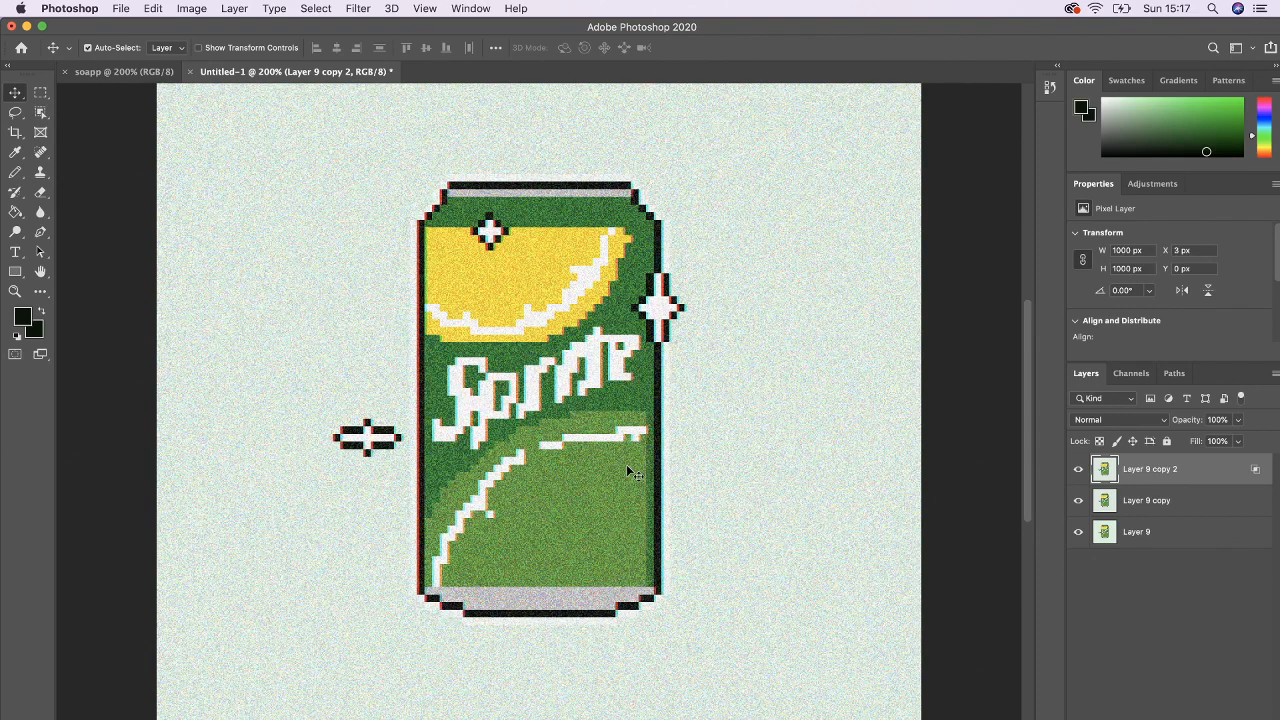
{"action": "key", "text": "super+minus"}
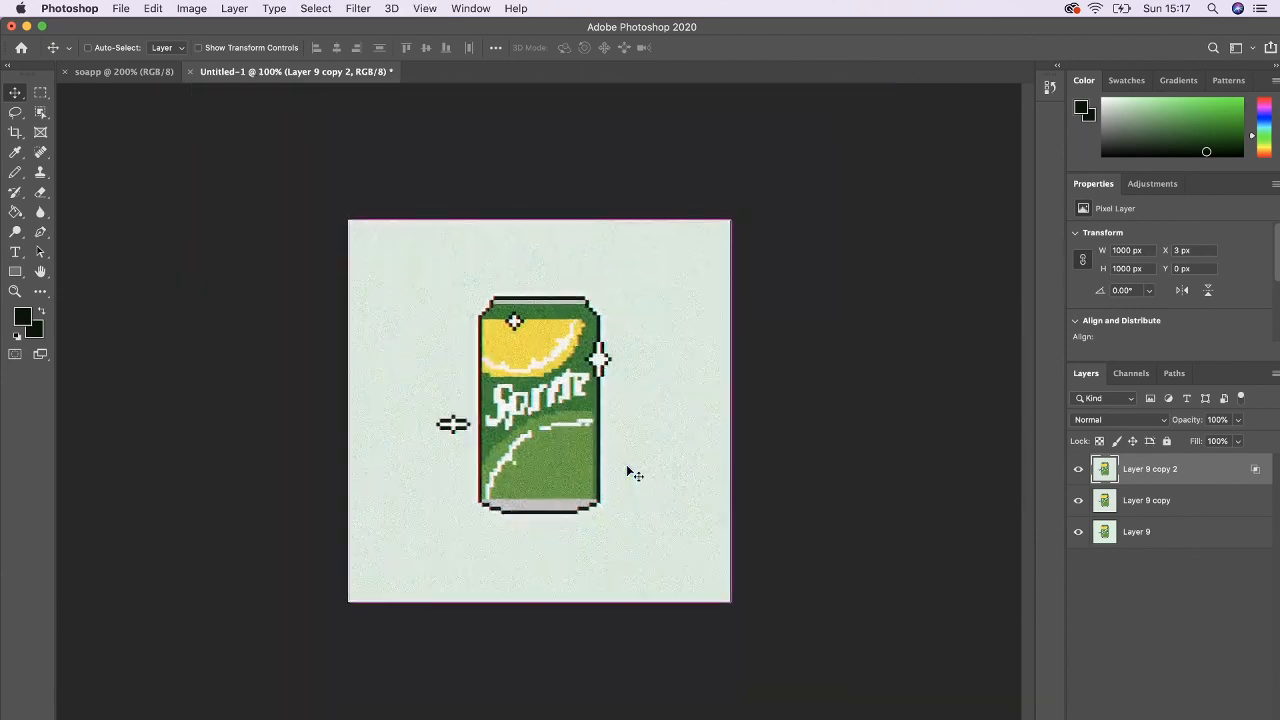
{"action": "left_click", "coordinate": [1153, 537], "text": "shift"}
{"action": "key", "text": "super+e"}
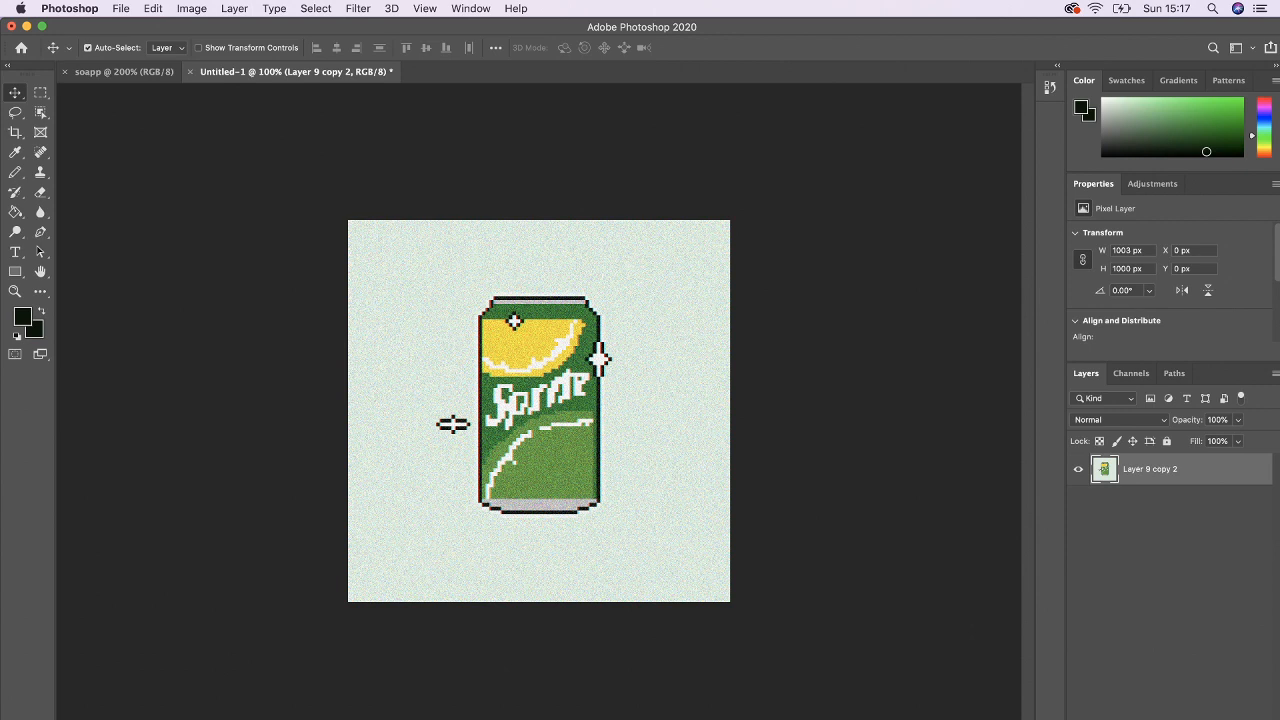
Add a Brightness/Contrast adjustment layer with brightness -9 and contrast 14.
{"action": "left_click", "coordinate": [1174, 712]}
{"action": "left_click", "coordinate": [1143, 493]}
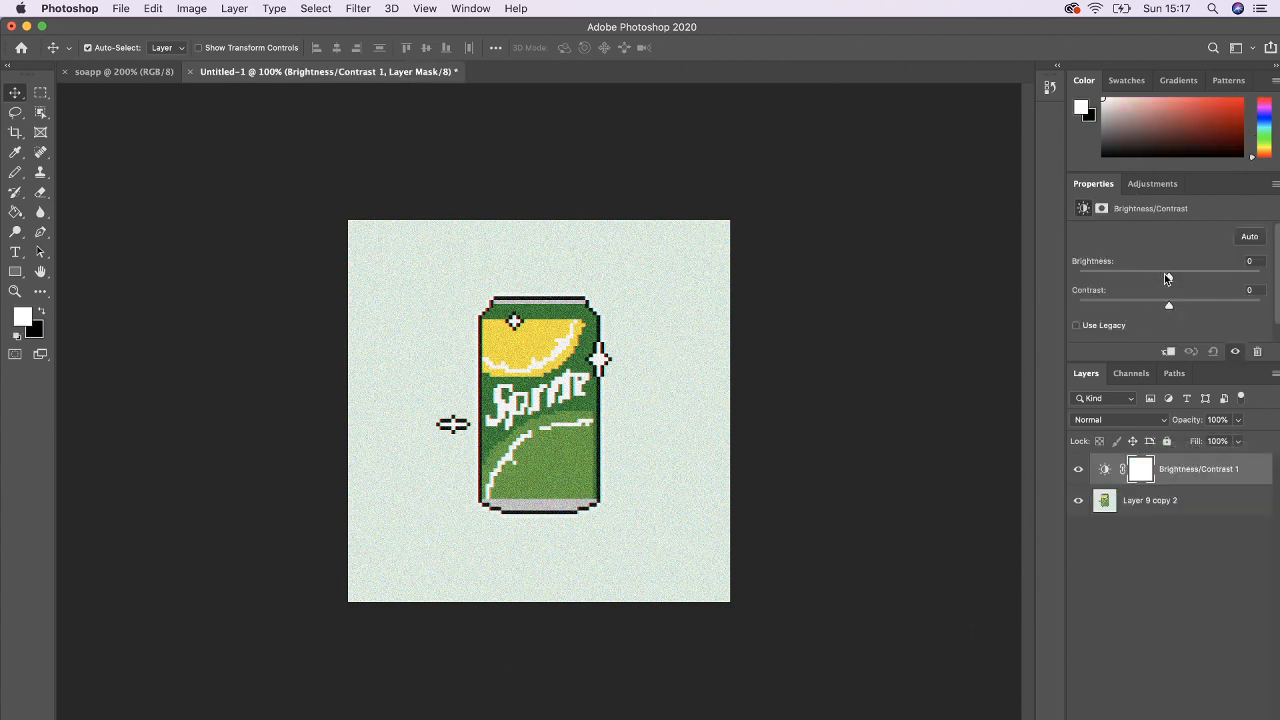
{"action": "left_click_drag", "start_coordinate": [1169, 277], "coordinate": [1182, 306]}
Add a Curves adjustment layer, slightly lifting the RGB curve's highlights and anchoring its shadows with a second point.
{"action": "left_click", "coordinate": [1174, 712]}
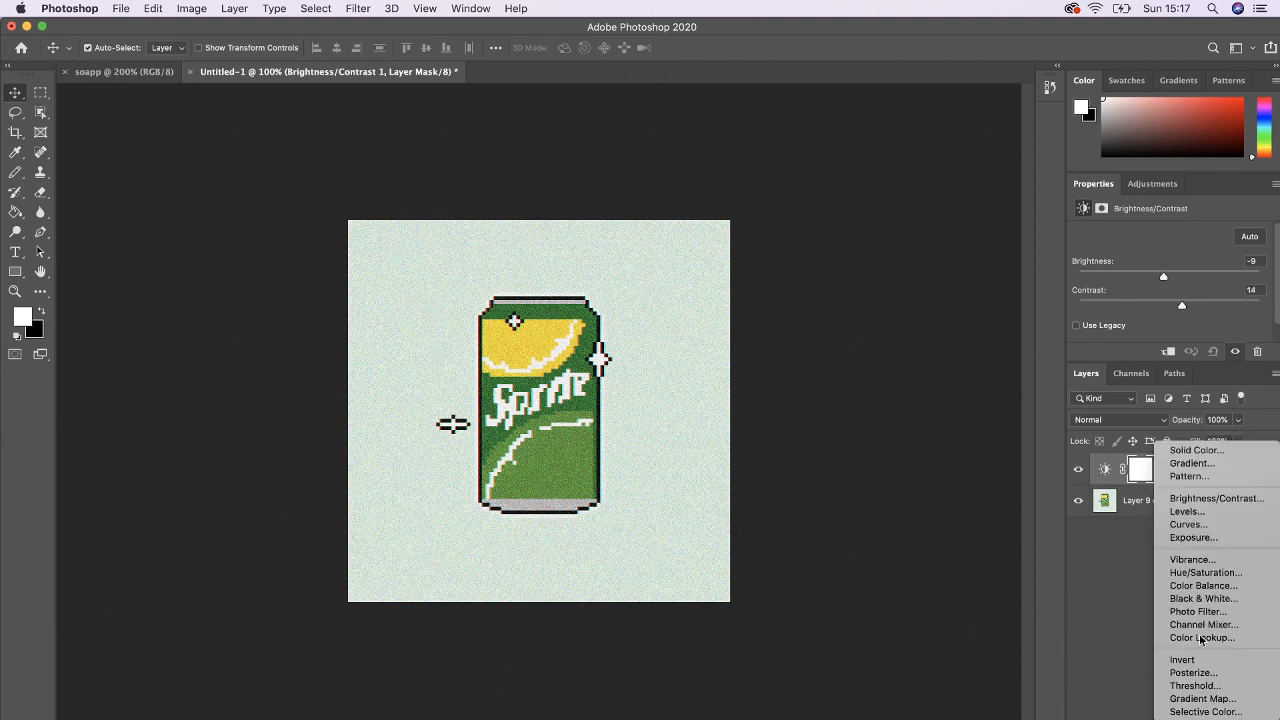
{"action": "left_click", "coordinate": [1207, 530]}
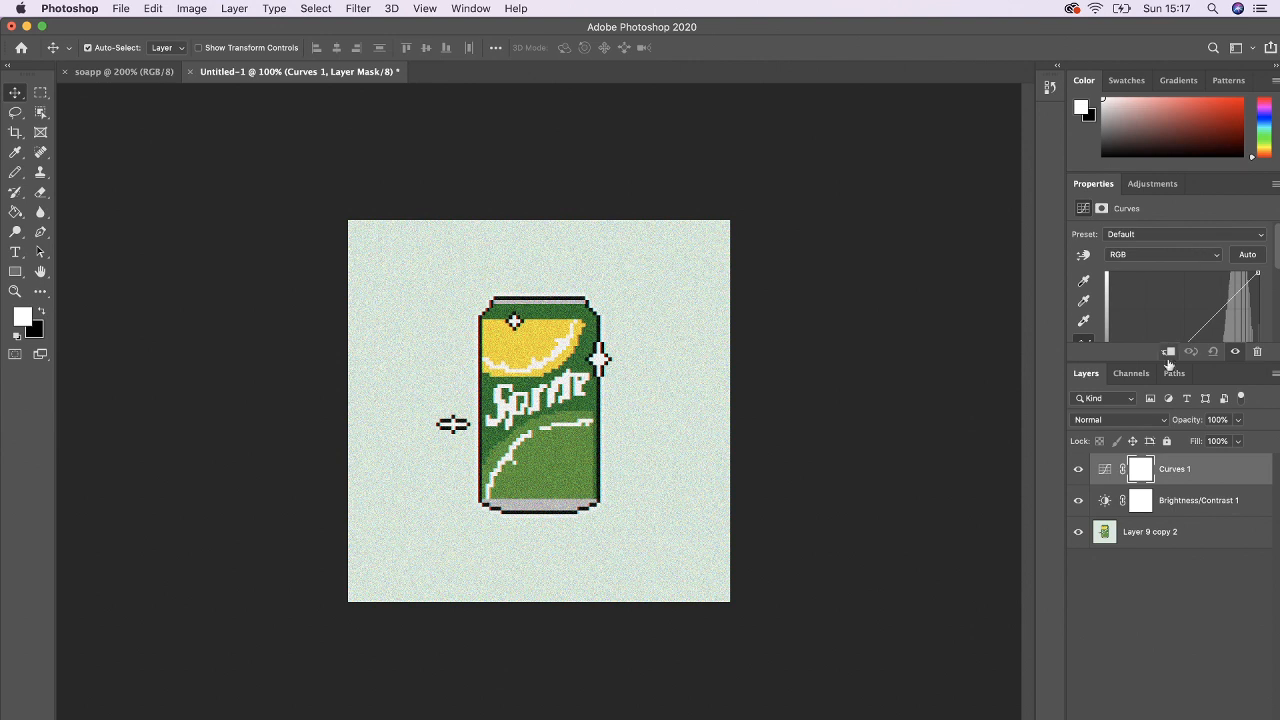
{"action": "left_click_drag", "start_coordinate": [1163, 358], "coordinate": [1163, 450]}
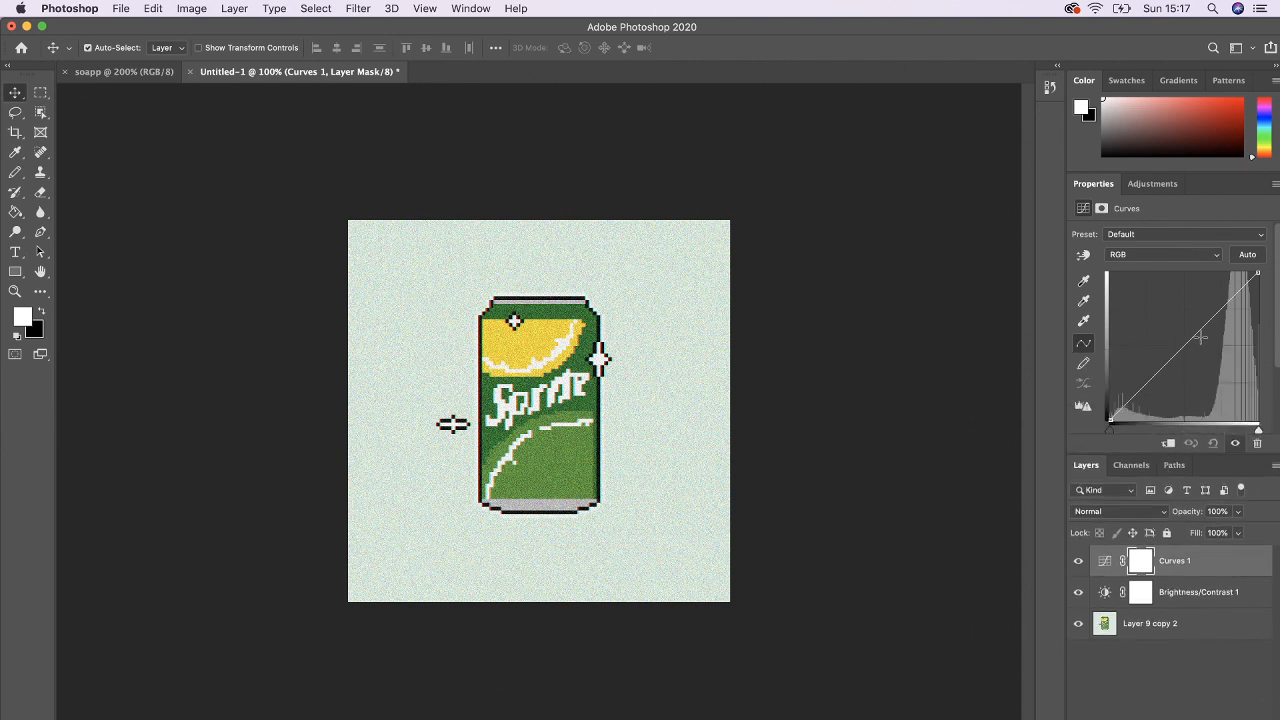
{"action": "left_click_drag", "start_coordinate": [1214, 310], "coordinate": [1217, 306]}
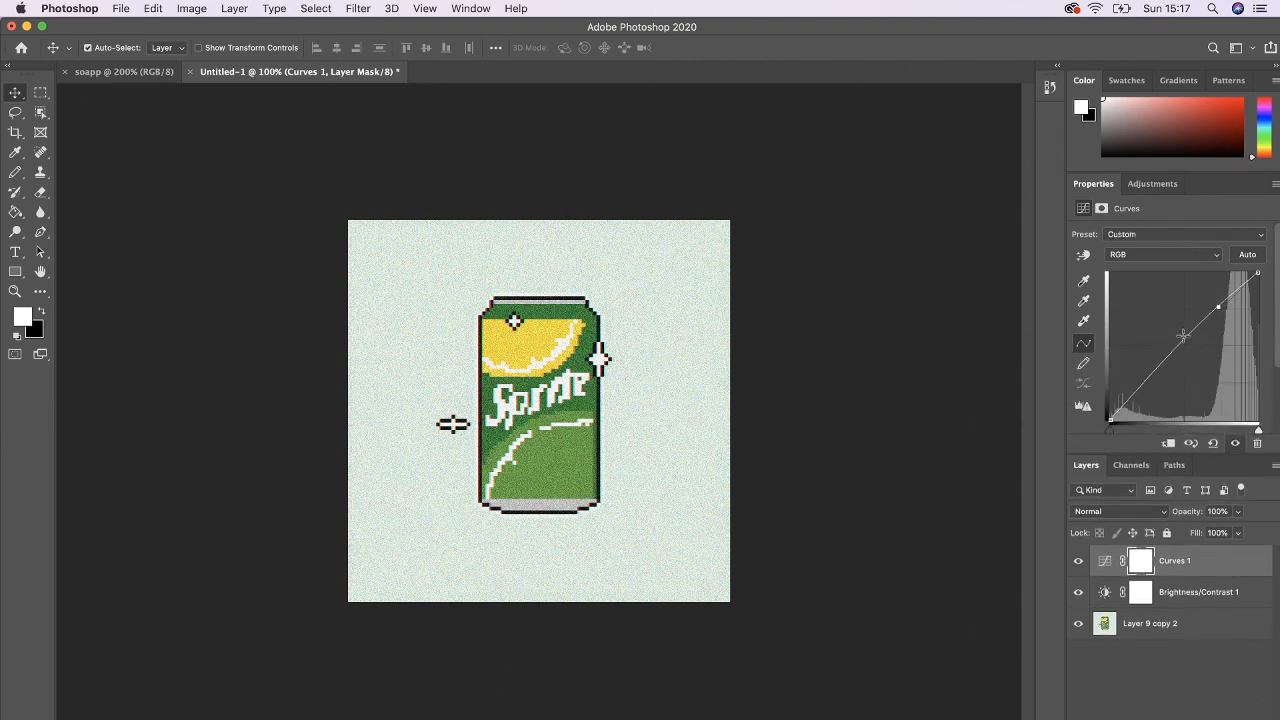
{"action": "left_click_drag", "start_coordinate": [1146, 380], "coordinate": [1146, 384]}
Add an Exposure adjustment layer with exposure +0.17, offset +0.0168 and gamma correction 0.98.
{"action": "left_click", "coordinate": [1190, 714]}
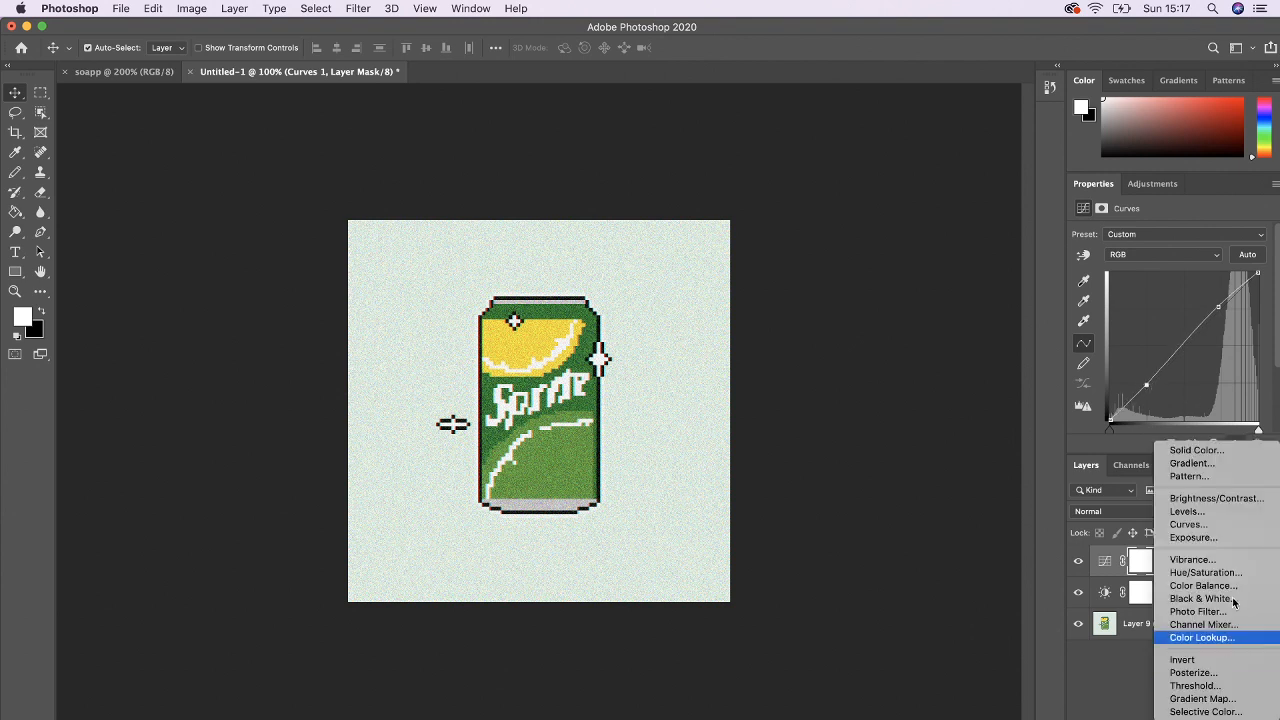
{"action": "left_click", "coordinate": [1232, 538]}
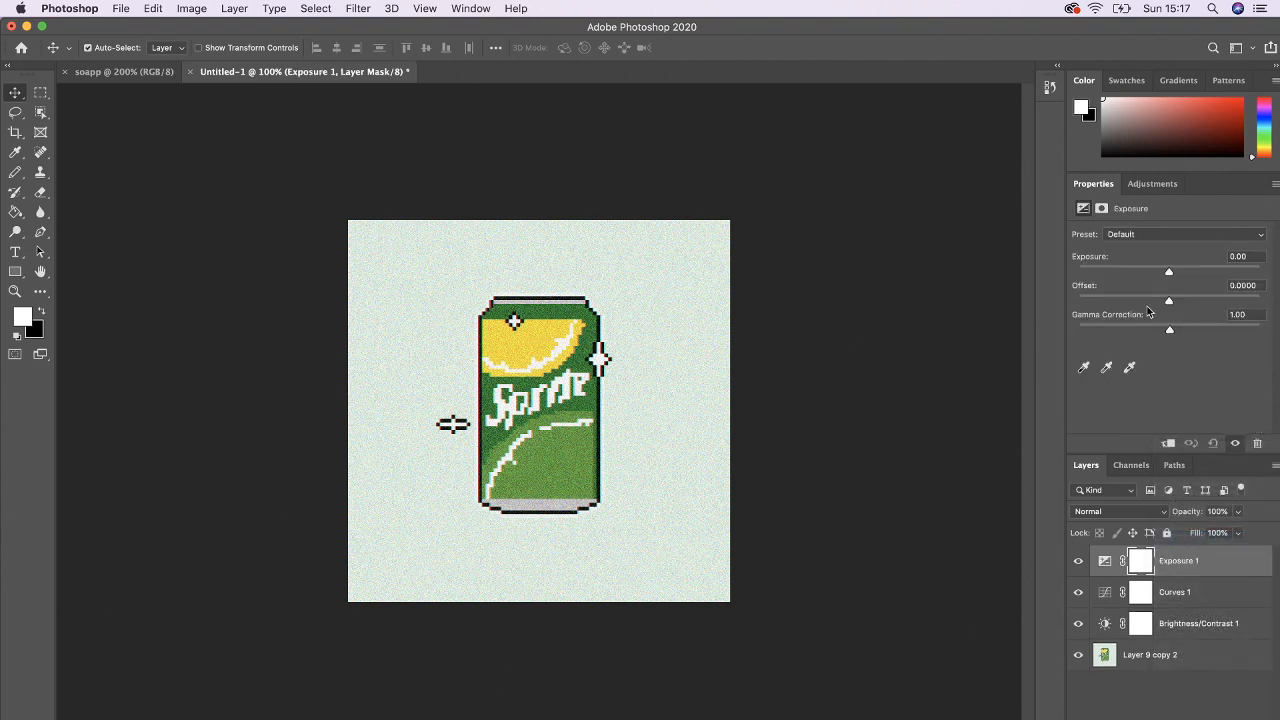
{"action": "left_click_drag", "start_coordinate": [1172, 272], "coordinate": [1171, 273]}
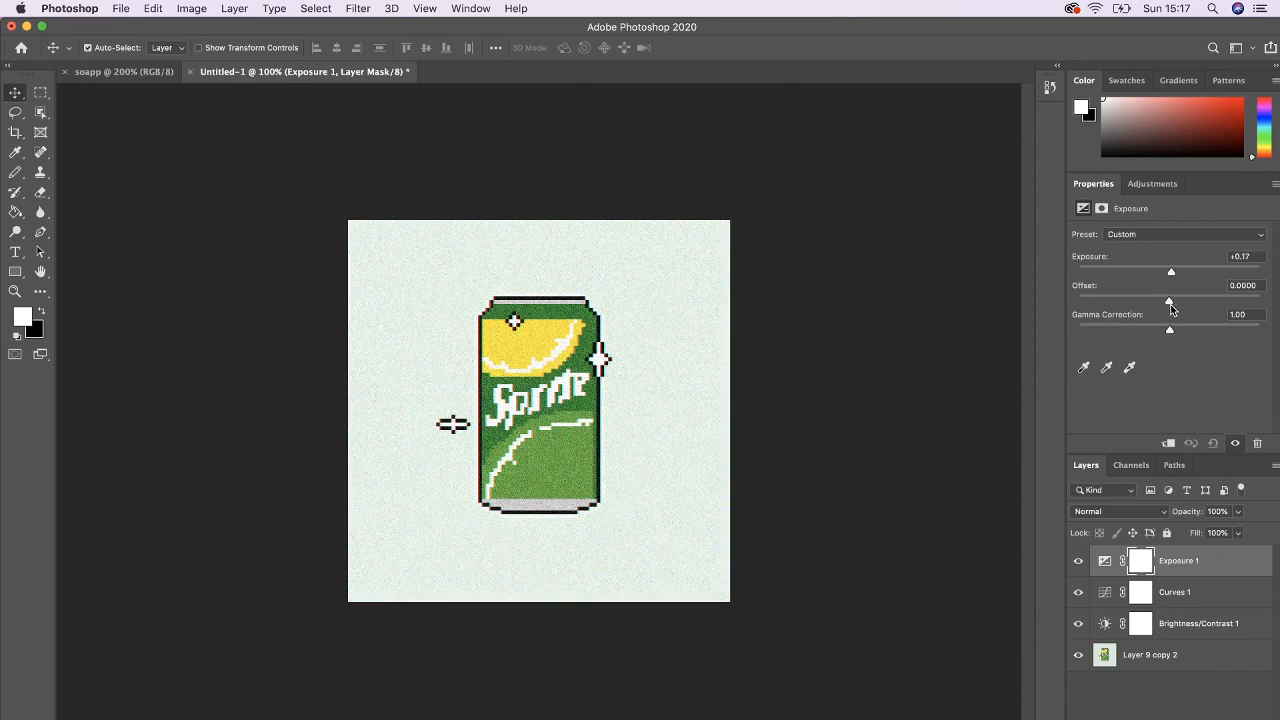
{"action": "left_click_drag", "start_coordinate": [1173, 309], "coordinate": [1172, 329]}
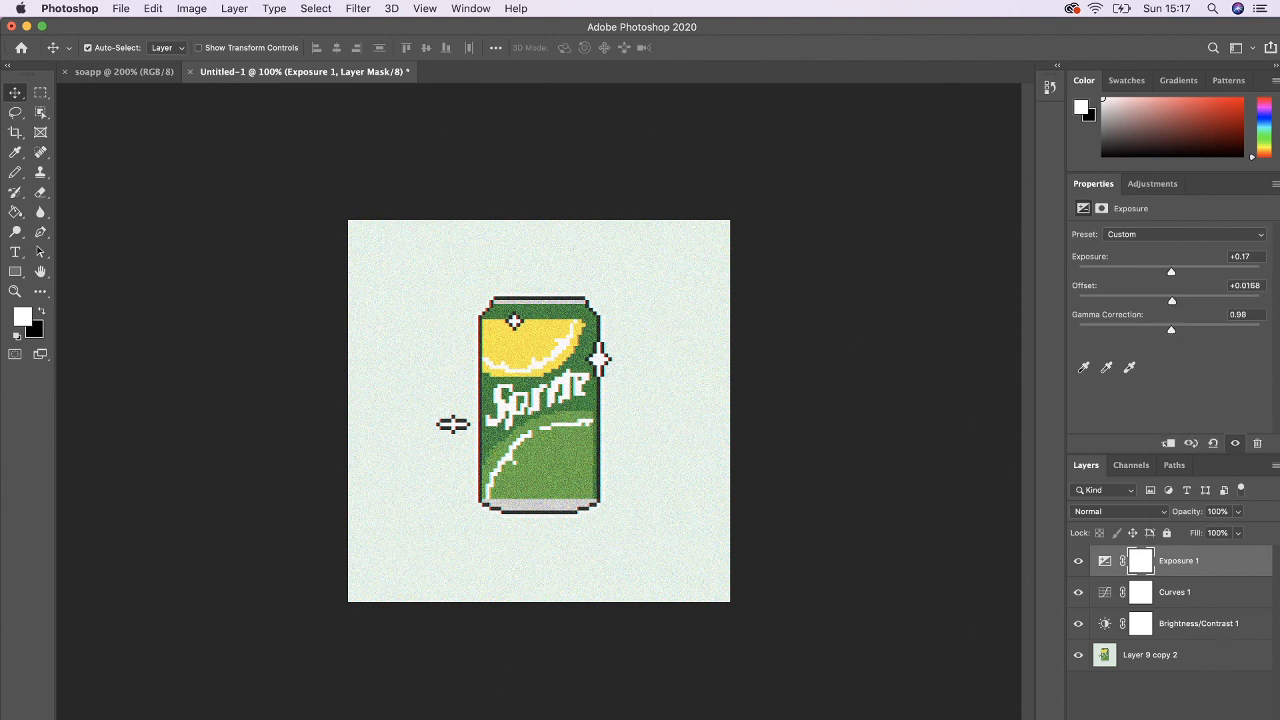
Add a Color Balance adjustment layer with midtones at cyan/red -4, magenta/green +10 and yellow/blue +29.
{"action": "left_click", "coordinate": [1168, 718]}
{"action": "left_click", "coordinate": [1188, 585]}
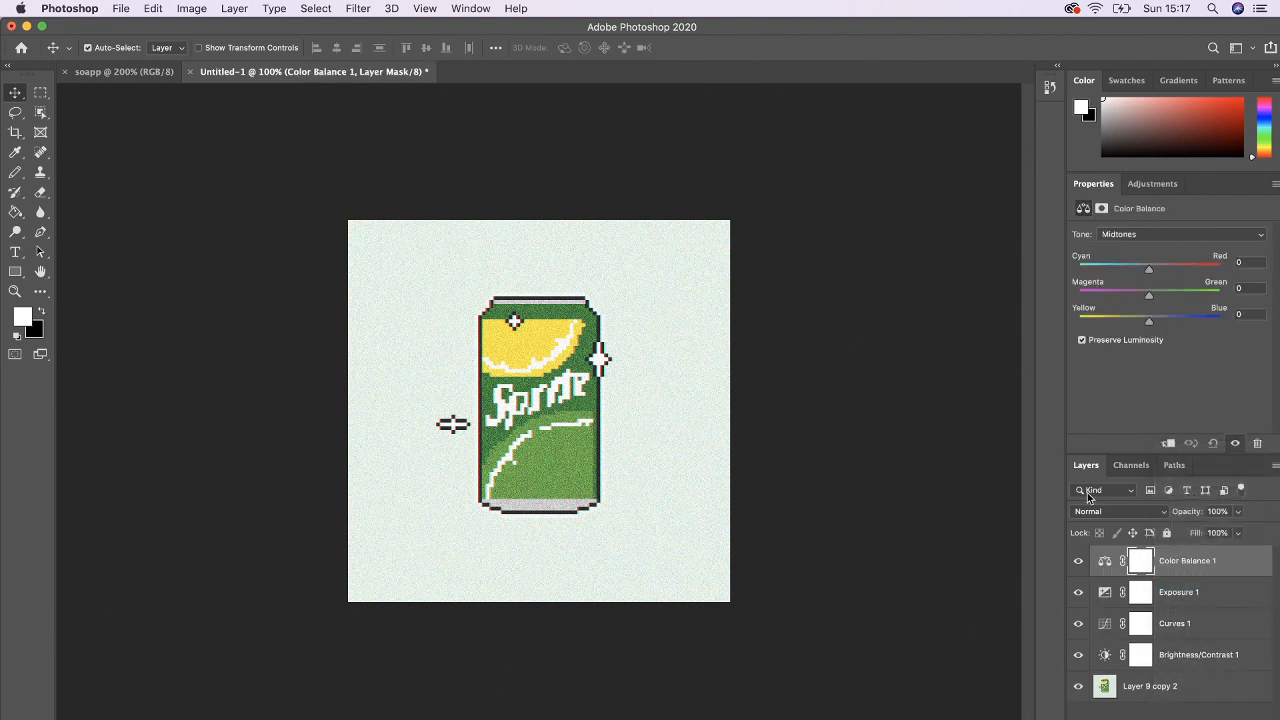
{"action": "left_click_drag", "start_coordinate": [1149, 272], "coordinate": [1147, 275]}
{"action": "left_click_drag", "start_coordinate": [1149, 296], "coordinate": [1169, 322]}
Add a Vibrance adjustment layer, tune its vibrance and saturation, and group all the adjustment layers.
{"action": "left_click", "coordinate": [1184, 705]}
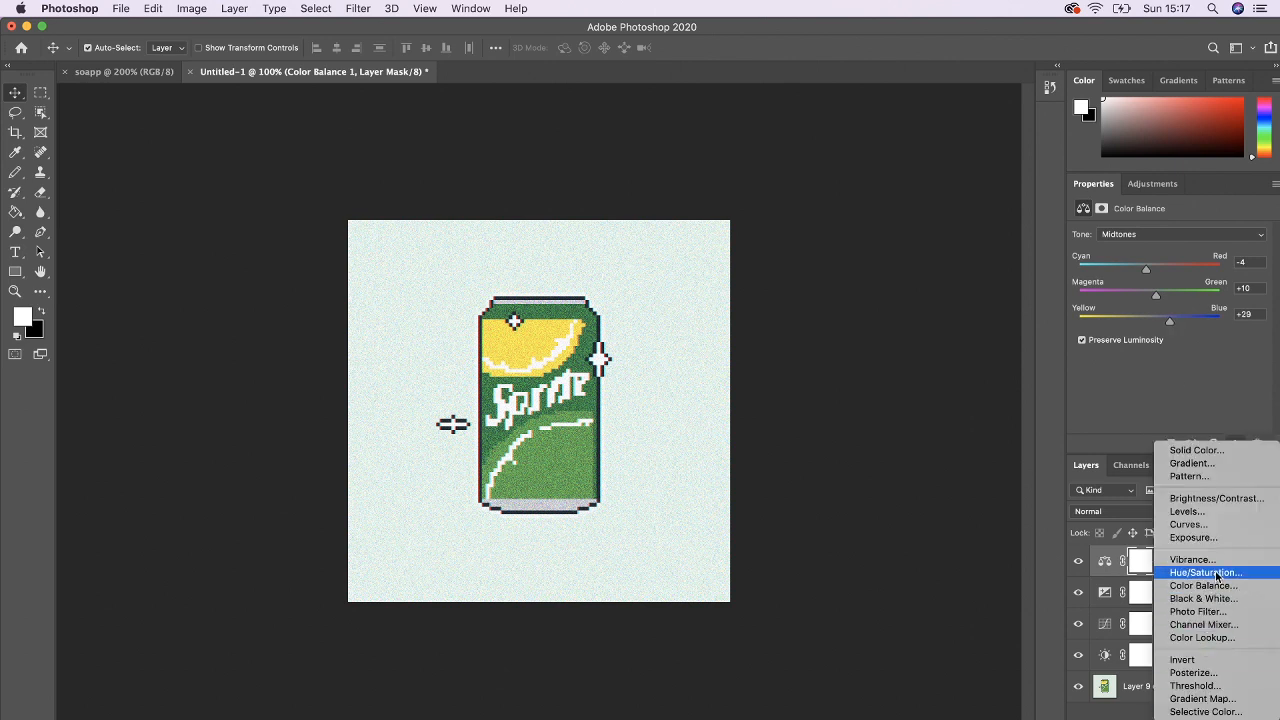
{"action": "left_click", "coordinate": [1195, 560]}
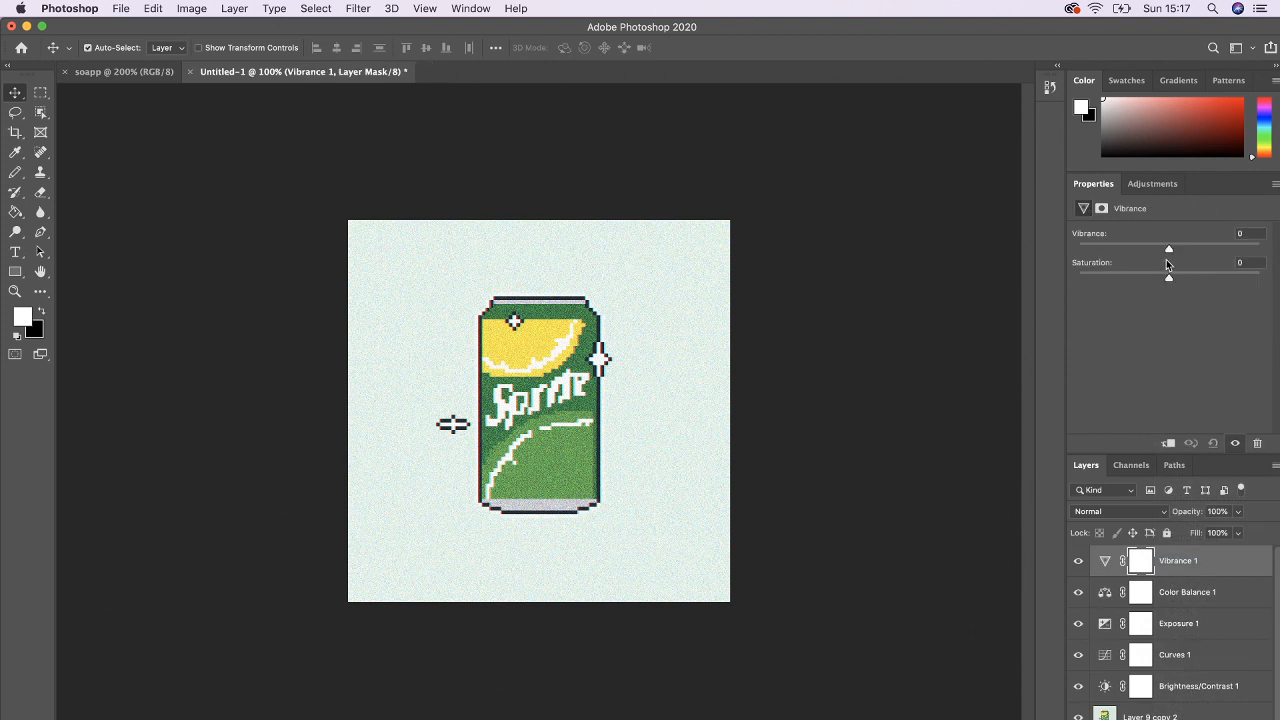
{"action": "left_click_drag", "start_coordinate": [1196, 252], "coordinate": [1171, 287]}
{"action": "left_click", "coordinate": [1208, 688], "text": "shift"}
{"action": "key", "text": "super+g"}
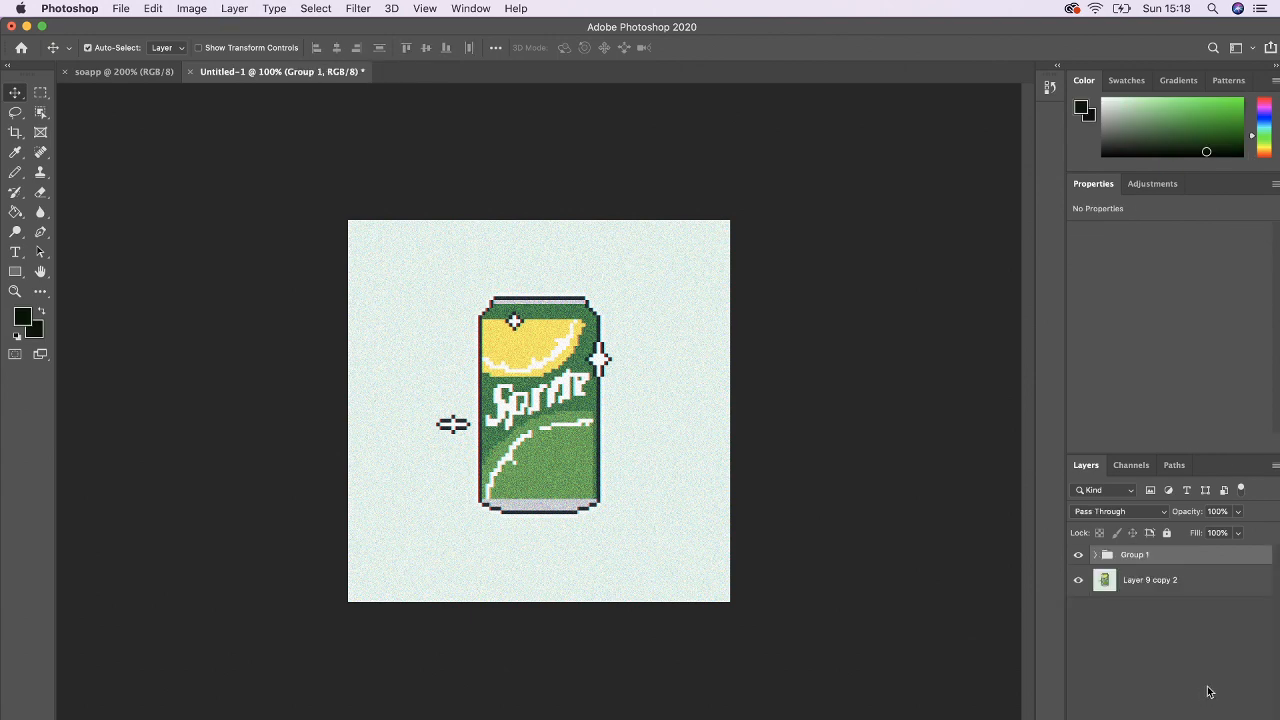
Compare the artwork with and without the adjustment group and inspect the can's noise and color fringing up close.
{"action": "left_click", "coordinate": [1081, 557]}
{"action": "left_click", "coordinate": [1081, 557]}
{"action": "key", "text": "super+plus"}
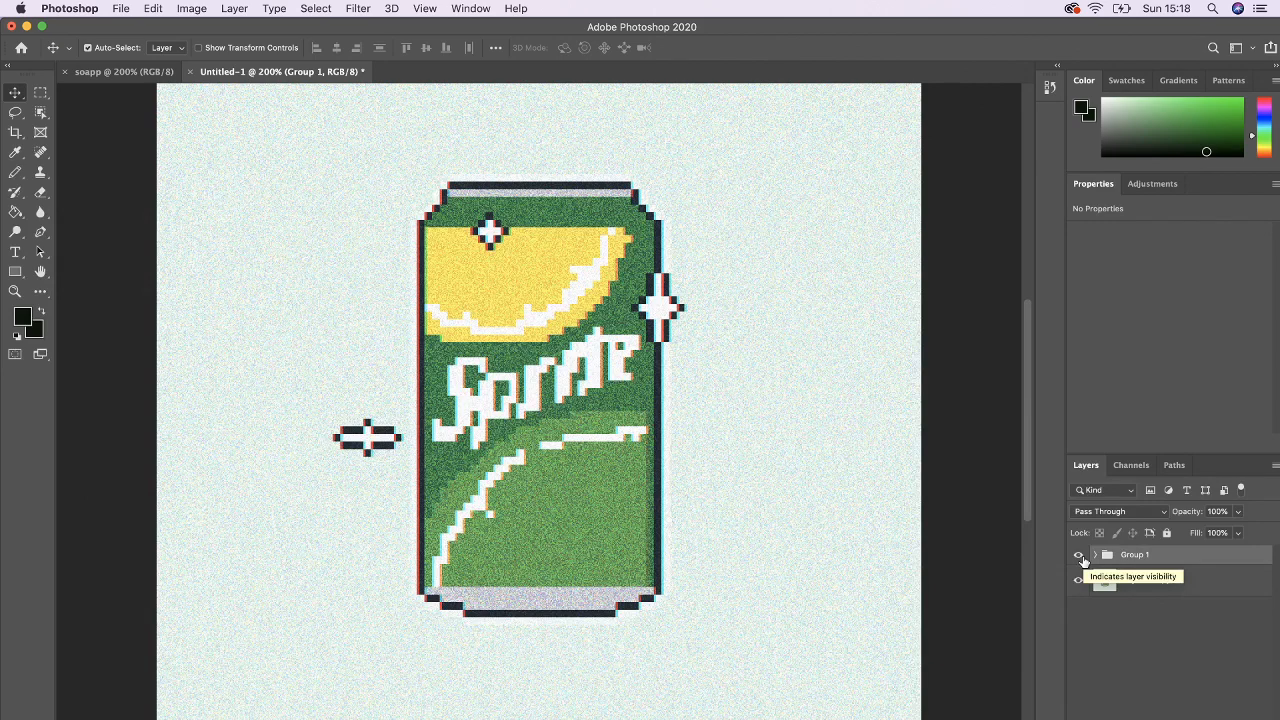
{"action": "key", "text": "super+minus"}
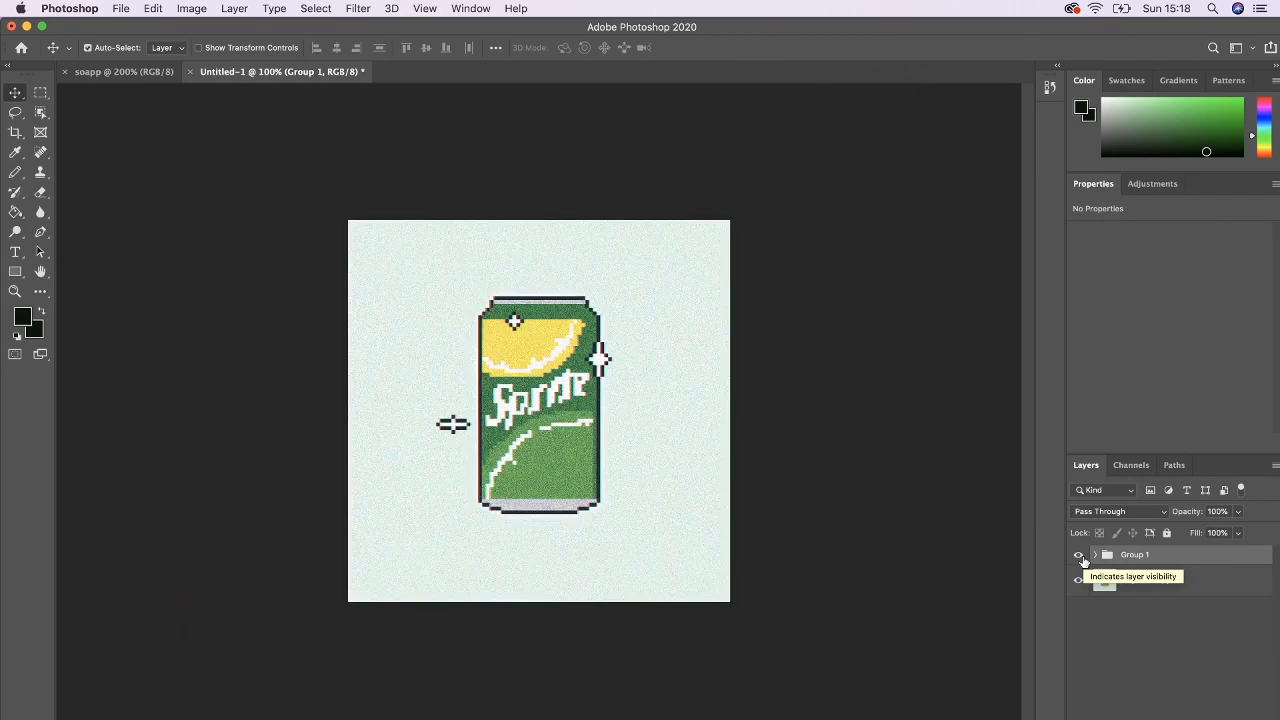
{"action": "key", "text": "super+plus"}
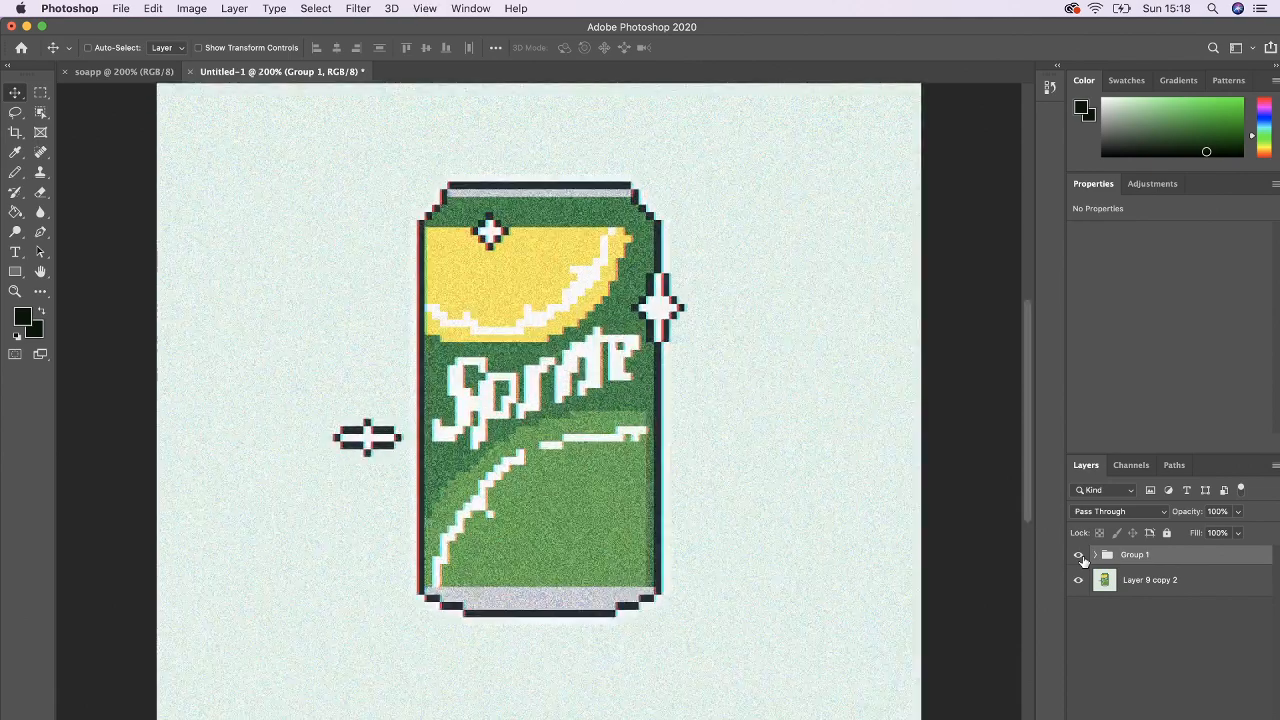
{"action": "key", "text": "super+plus"}
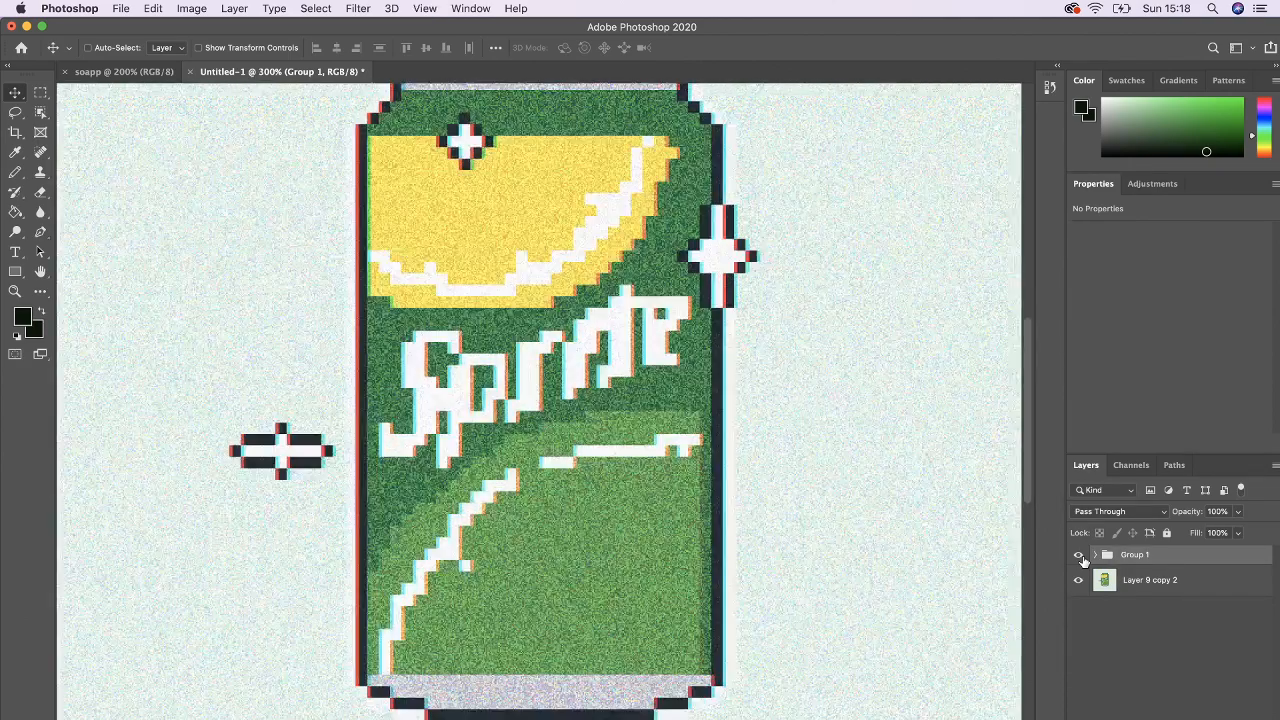
{"action": "key", "text": "super+minus"}
{"action": "key", "text": "super+minus"}
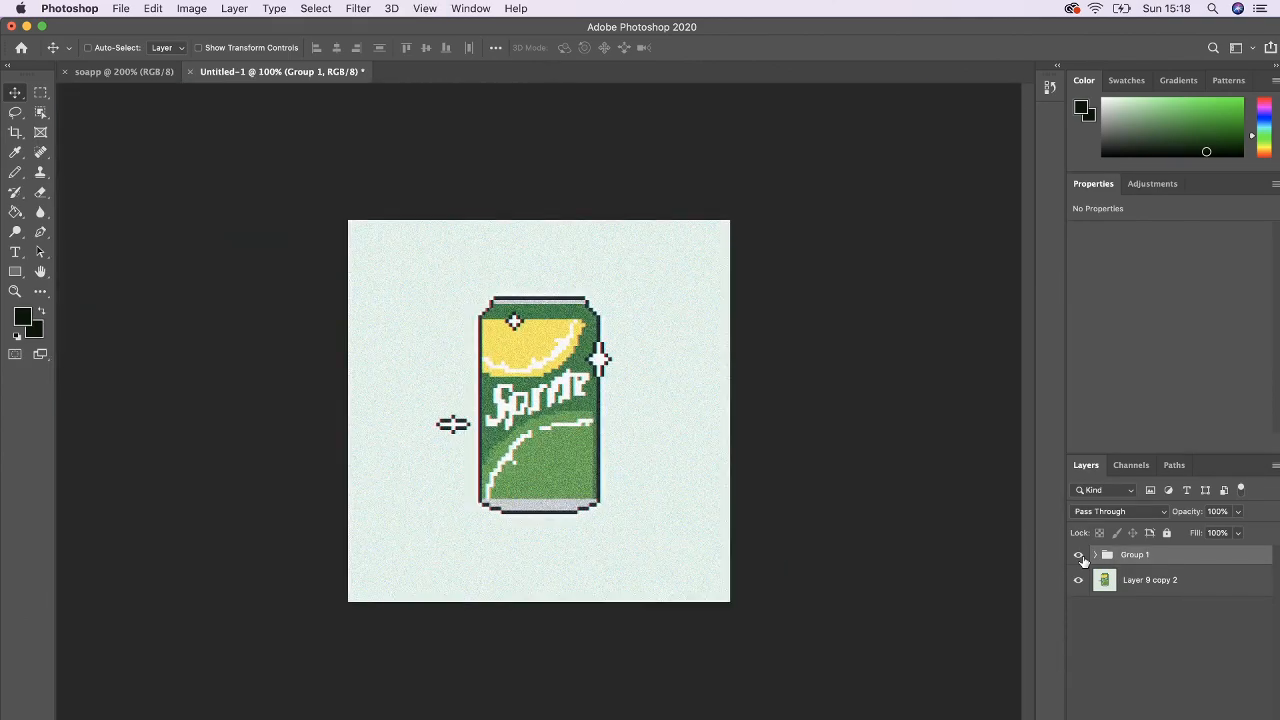